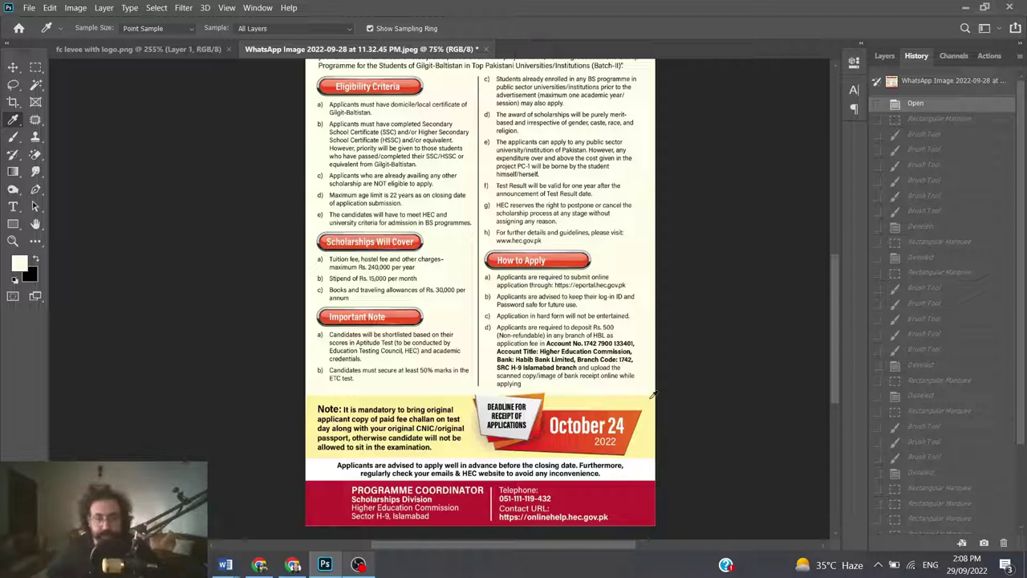
Pan and zoom around the HEC poster to inspect its heading and body text
{"action": "mouse_move", "coordinate": [835, 318]}
{"action": "left_mouse_down"}
{"action": "mouse_move", "coordinate": [841, 260]}
{"action": "mouse_move", "coordinate": [842, 274]}
{"action": "left_mouse_up"}
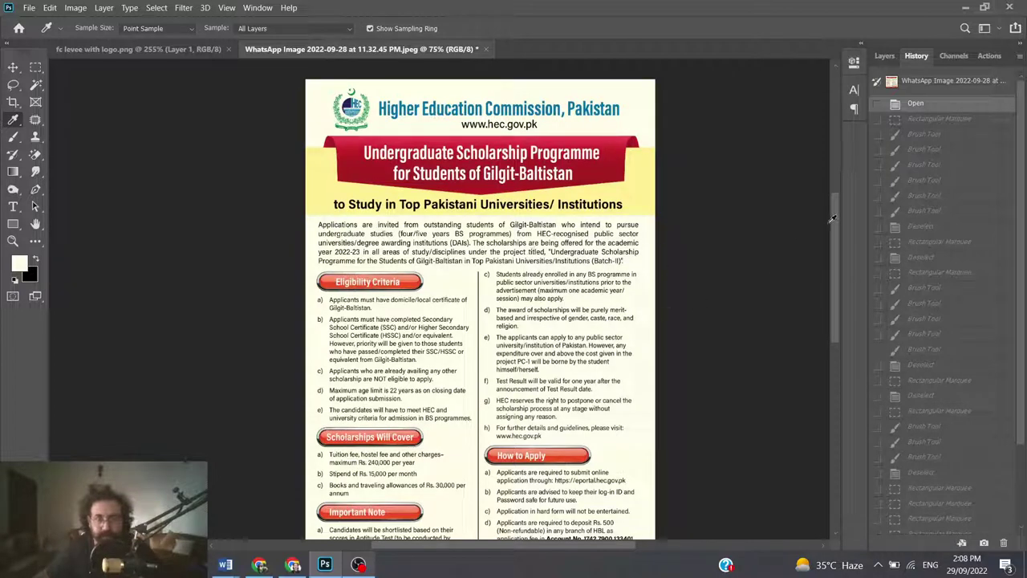
{"action": "left_click_drag", "start_coordinate": [835, 235], "coordinate": [834, 259]}
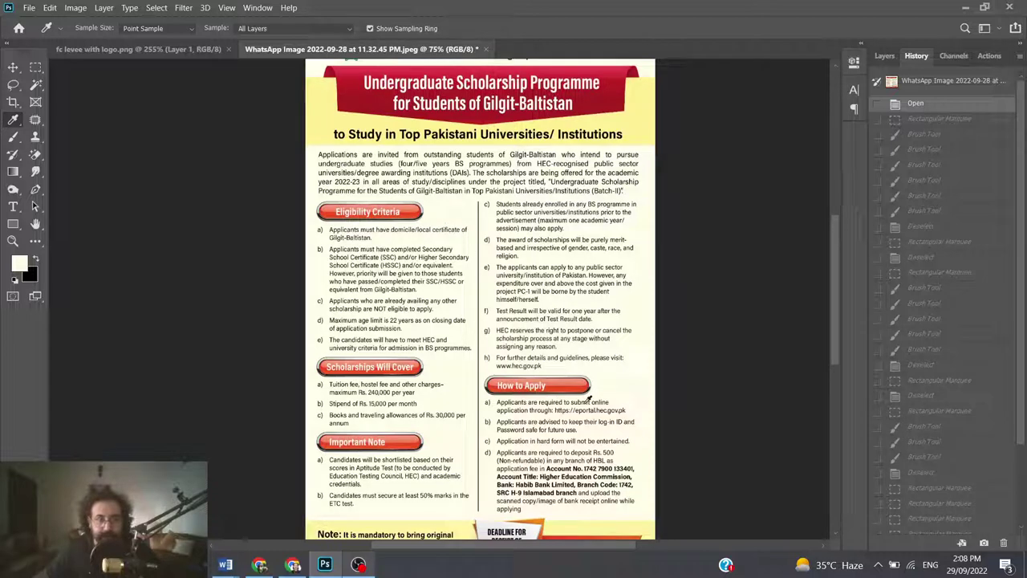
{"action": "scroll", "coordinate": [500, 407], "scroll_direction": "down", "scroll_amount": 2}
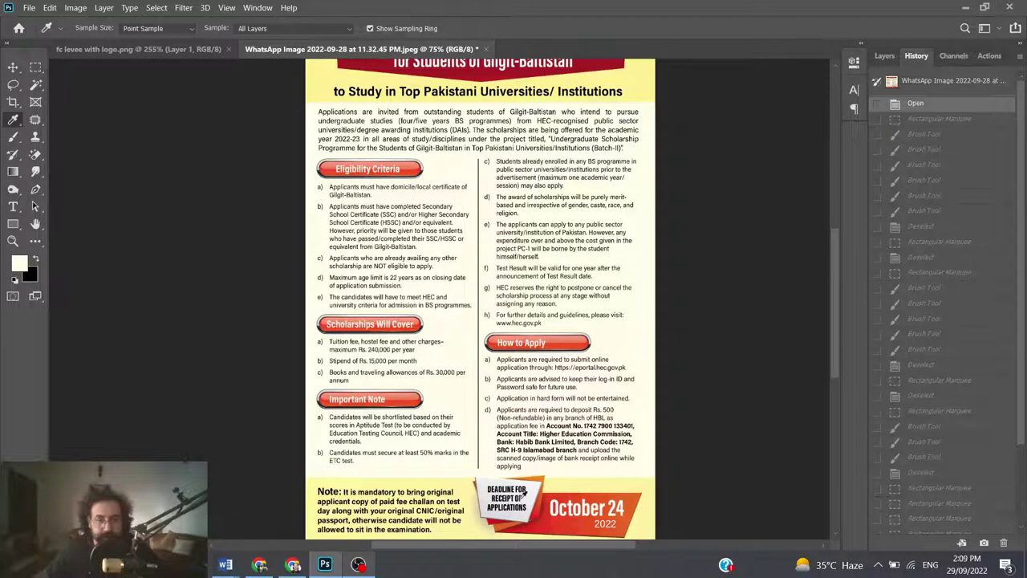
{"action": "scroll", "coordinate": [443, 471], "scroll_direction": "down", "scroll_amount": 3}
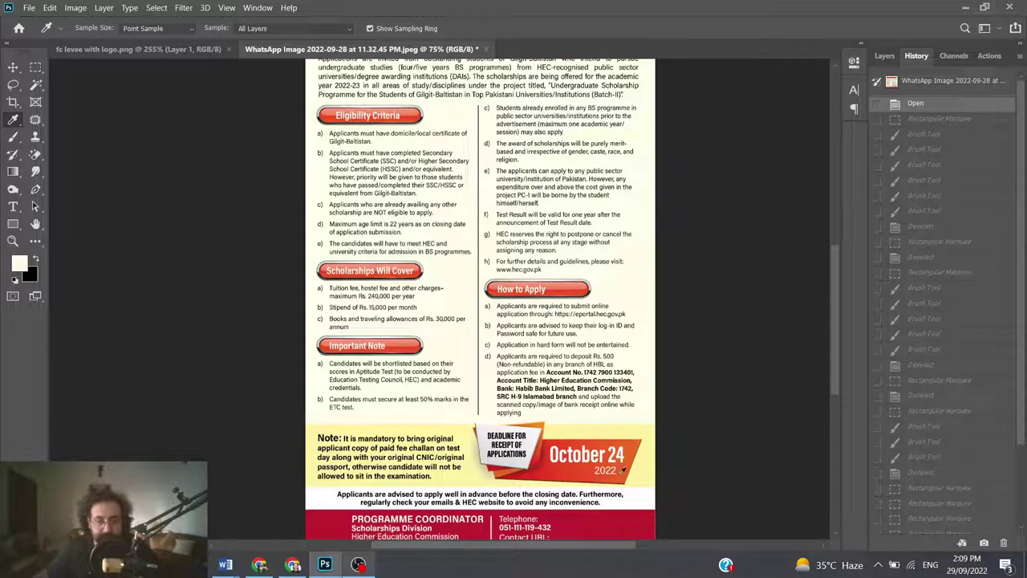
{"action": "scroll", "coordinate": [480, 474], "scroll_direction": "down", "scroll_amount": 3}
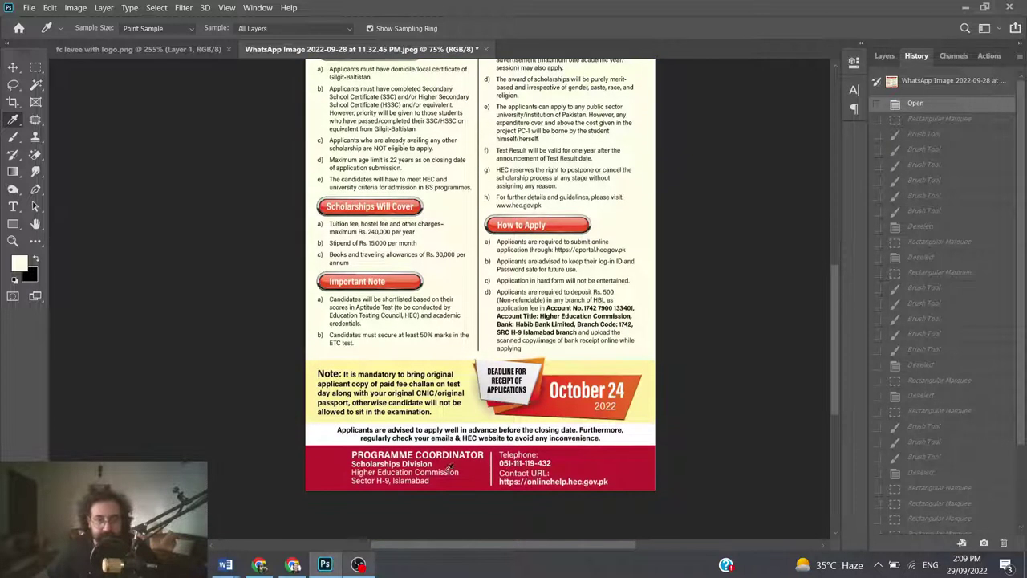
{"action": "scroll", "coordinate": [369, 364], "scroll_direction": "up", "scroll_amount": 3}
{"action": "scroll", "coordinate": [423, 187], "scroll_direction": "up", "scroll_amount": 7}
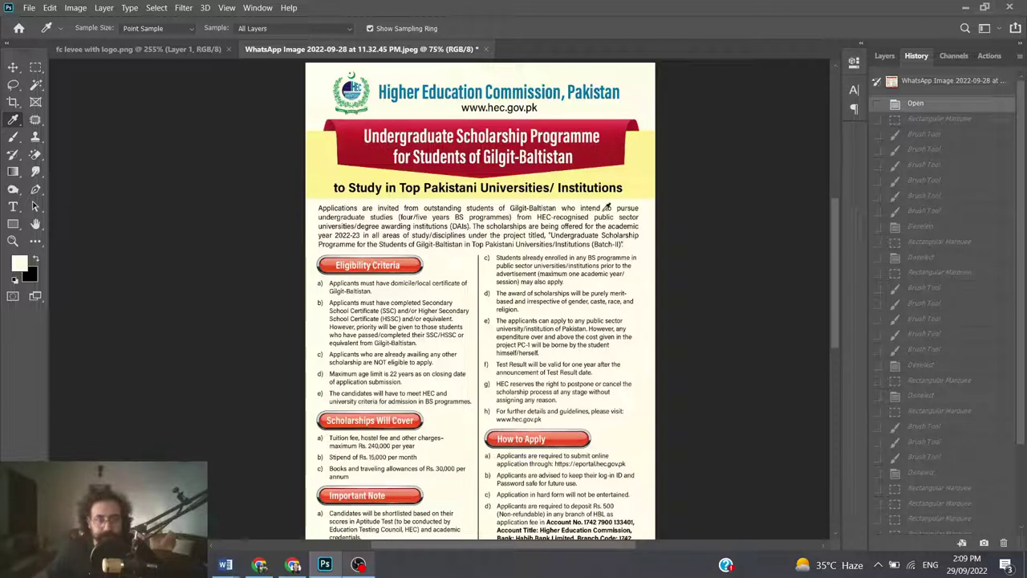
{"action": "scroll", "coordinate": [409, 331], "scroll_direction": "down", "scroll_amount": 5}
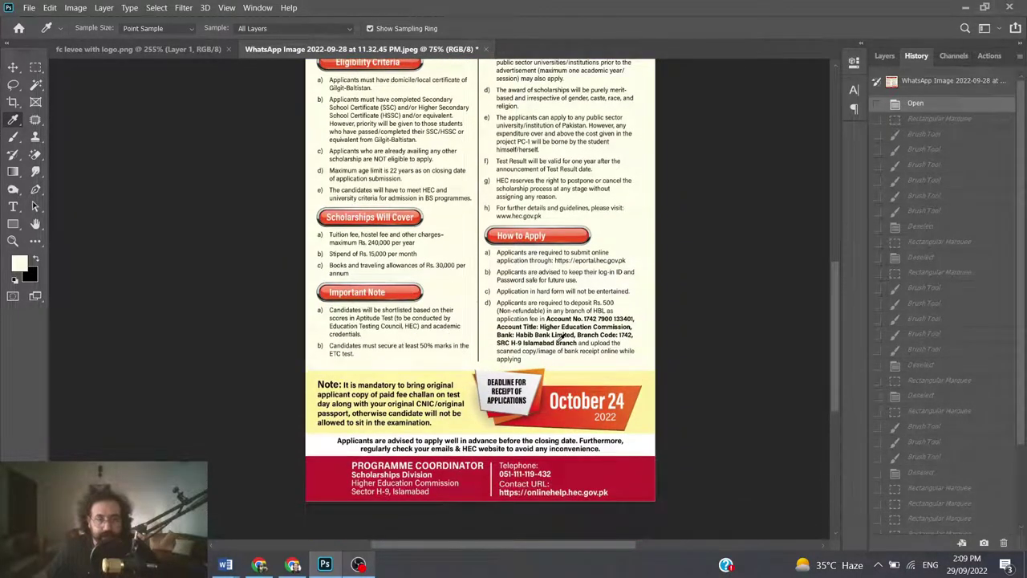
{"action": "scroll", "coordinate": [561, 335], "scroll_direction": "up", "scroll_amount": 1}
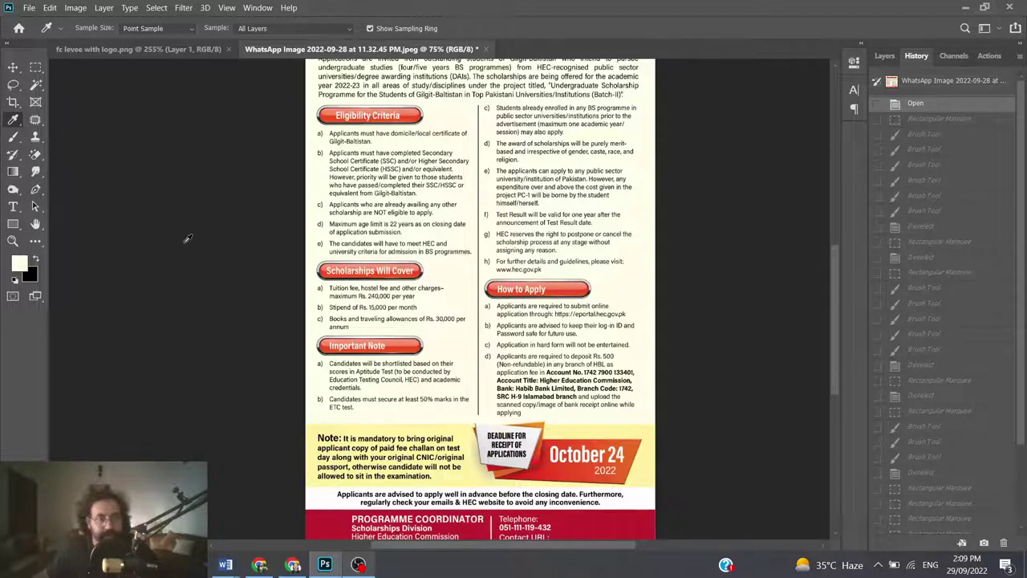
{"action": "scroll", "coordinate": [187, 239], "scroll_direction": "up", "scroll_amount": 2}
{"action": "scroll", "coordinate": [187, 238], "scroll_direction": "up", "scroll_amount": 2}
{"action": "scroll", "coordinate": [186, 237], "scroll_direction": "up", "scroll_amount": 2}
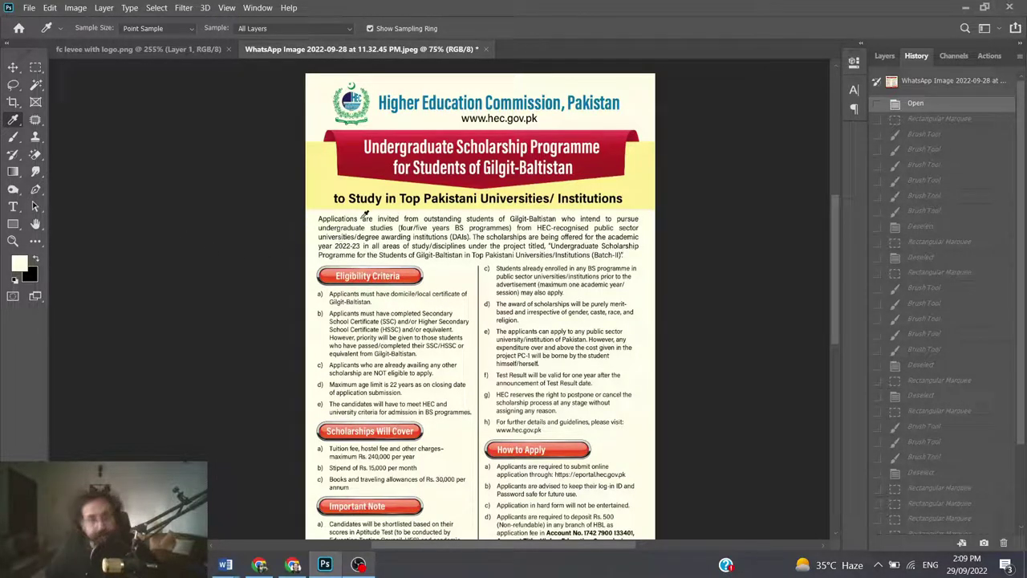
{"action": "scroll", "coordinate": [319, 220], "scroll_direction": "up", "scroll_amount": 2}
{"action": "scroll", "coordinate": [321, 222], "scroll_direction": "up", "scroll_amount": 2}
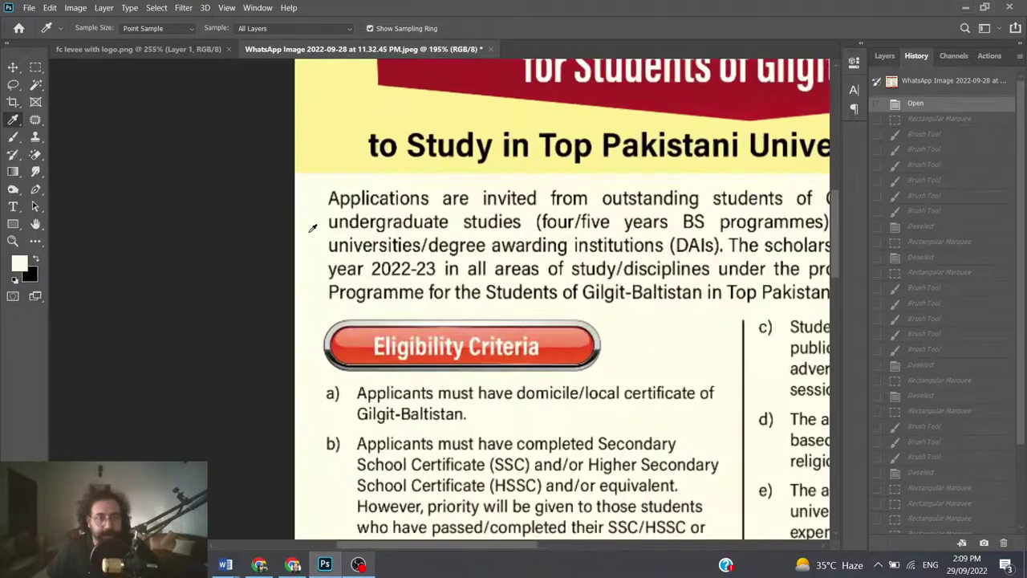
{"action": "scroll", "coordinate": [322, 224], "scroll_direction": "up", "scroll_amount": 1}
{"action": "scroll", "coordinate": [322, 228], "scroll_direction": "down", "scroll_amount": 2}
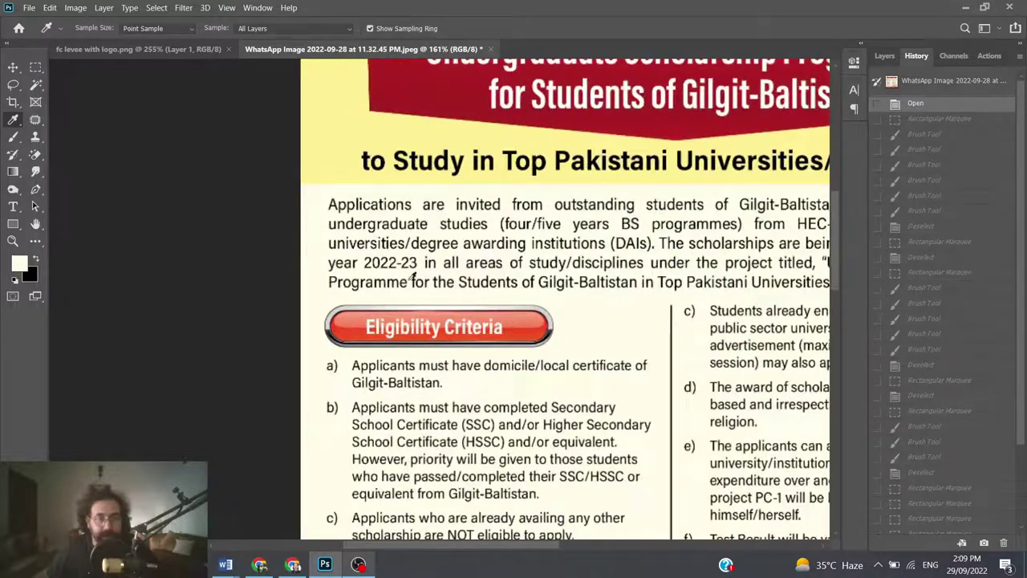
{"action": "scroll", "coordinate": [386, 232], "scroll_direction": "up", "scroll_amount": 1}
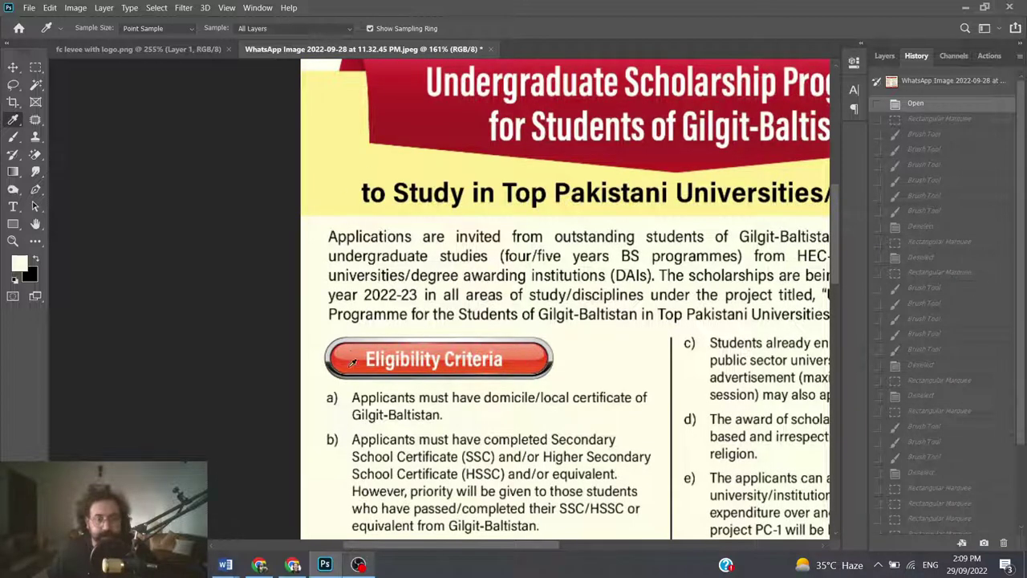
{"action": "scroll", "coordinate": [572, 361], "scroll_direction": "down", "scroll_amount": 1}
{"action": "scroll", "coordinate": [572, 361], "scroll_direction": "down", "scroll_amount": 2}
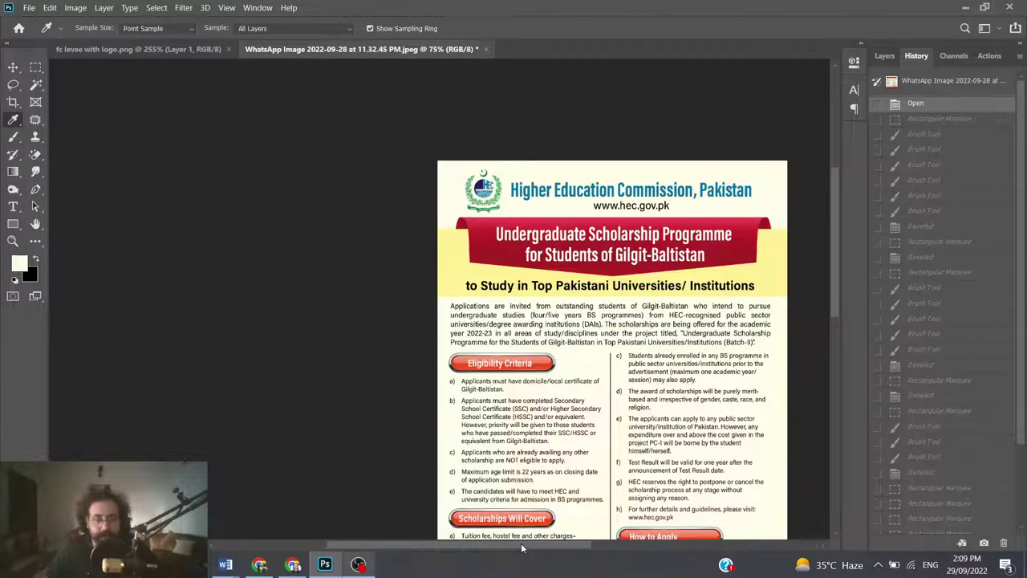
{"action": "left_click_drag", "start_coordinate": [510, 549], "coordinate": [576, 551]}
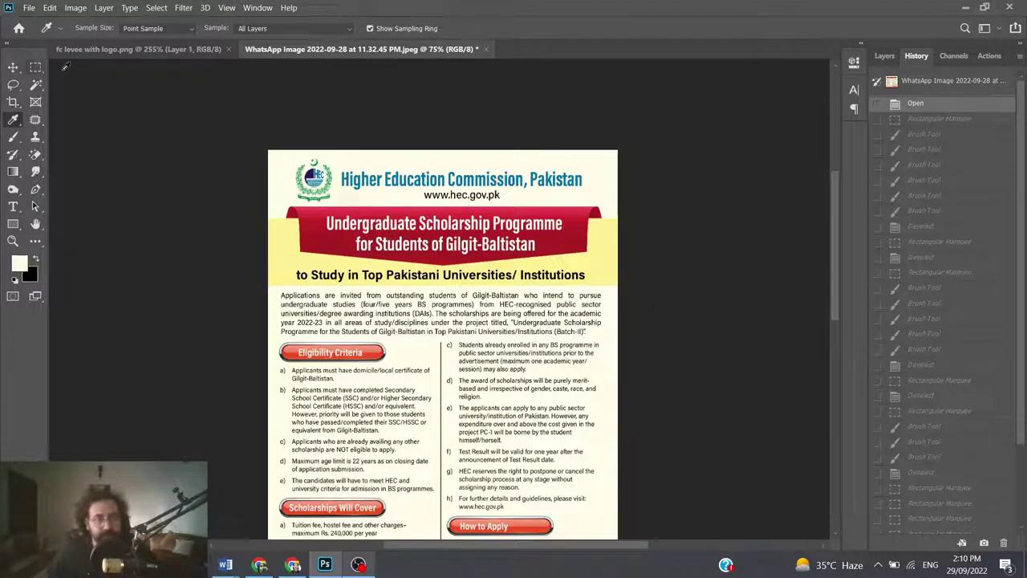
Choose the Rectangular Marquee and zoom to about 133% on the intro and Eligibility Criteria
{"action": "left_click", "coordinate": [37, 68]}
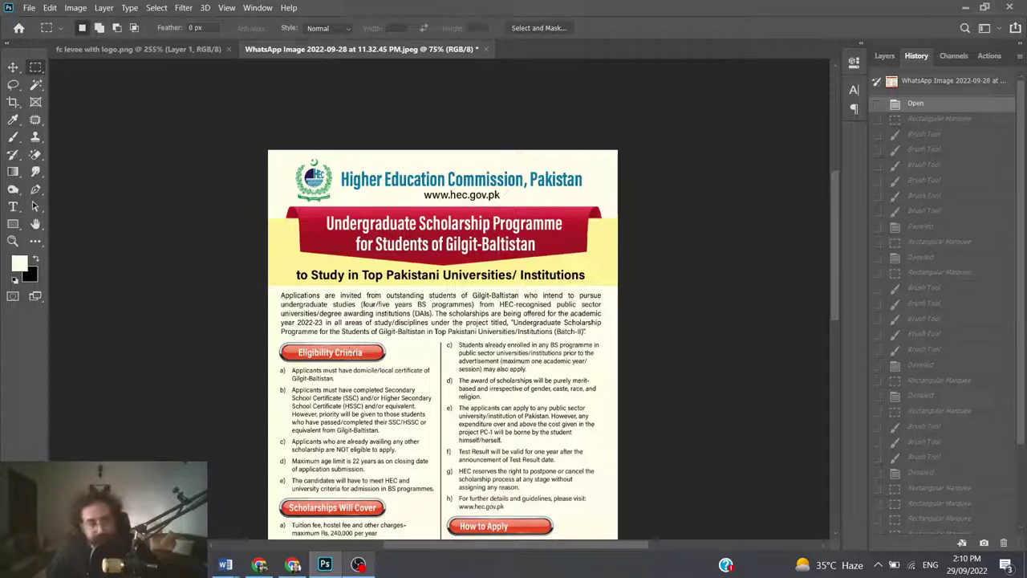
{"action": "scroll", "coordinate": [401, 378], "scroll_direction": "up", "scroll_amount": 2}
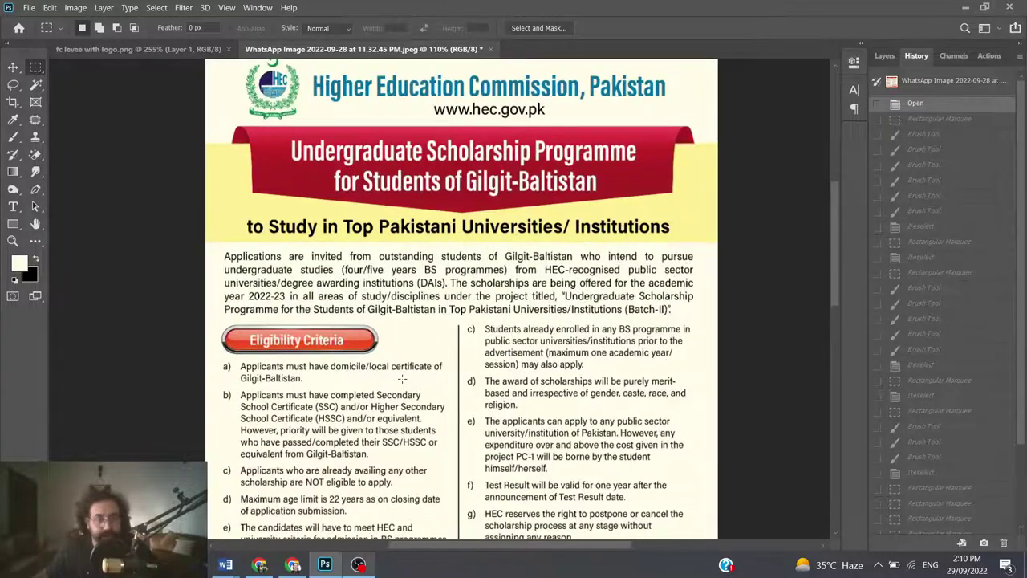
{"action": "scroll", "coordinate": [336, 337], "scroll_direction": "up", "scroll_amount": 1}
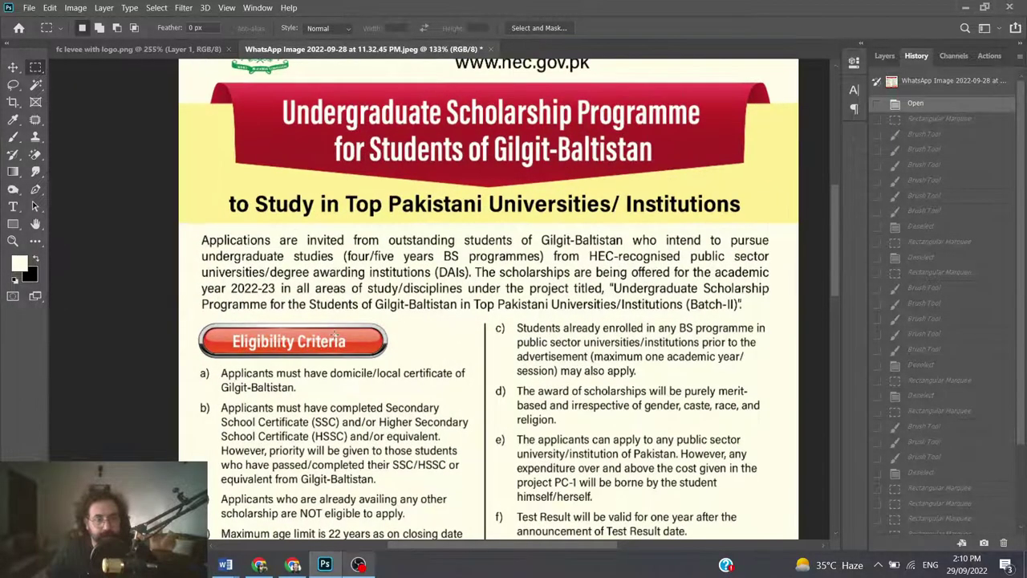
{"action": "scroll", "coordinate": [336, 337], "scroll_direction": "up", "scroll_amount": 1}
{"action": "scroll", "coordinate": [333, 353], "scroll_direction": "down", "scroll_amount": 1}
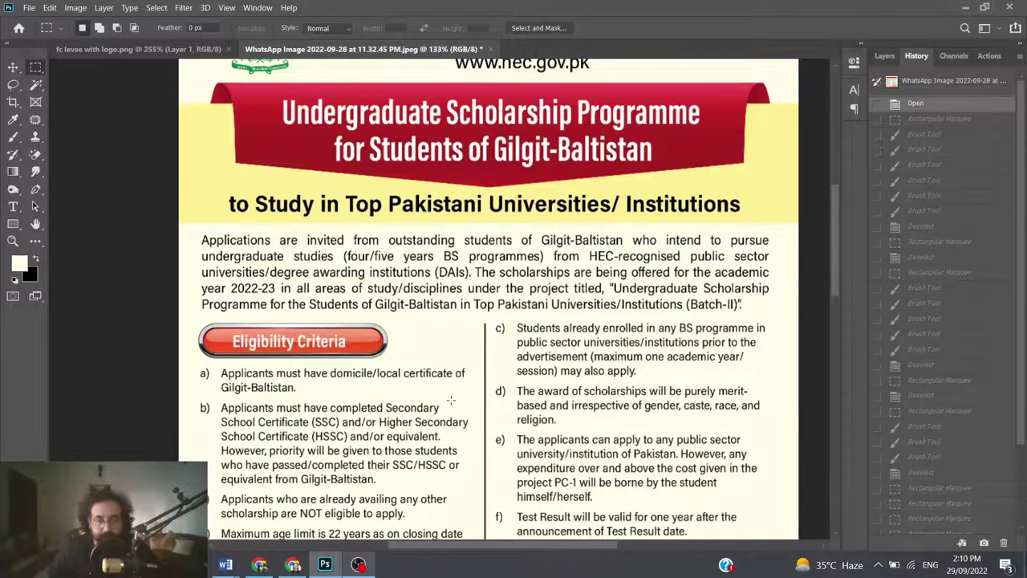
{"action": "scroll", "coordinate": [451, 399], "scroll_direction": "down", "scroll_amount": 2}
{"action": "scroll", "coordinate": [449, 401], "scroll_direction": "up", "scroll_amount": 1}
{"action": "scroll", "coordinate": [448, 402], "scroll_direction": "up", "scroll_amount": 2}
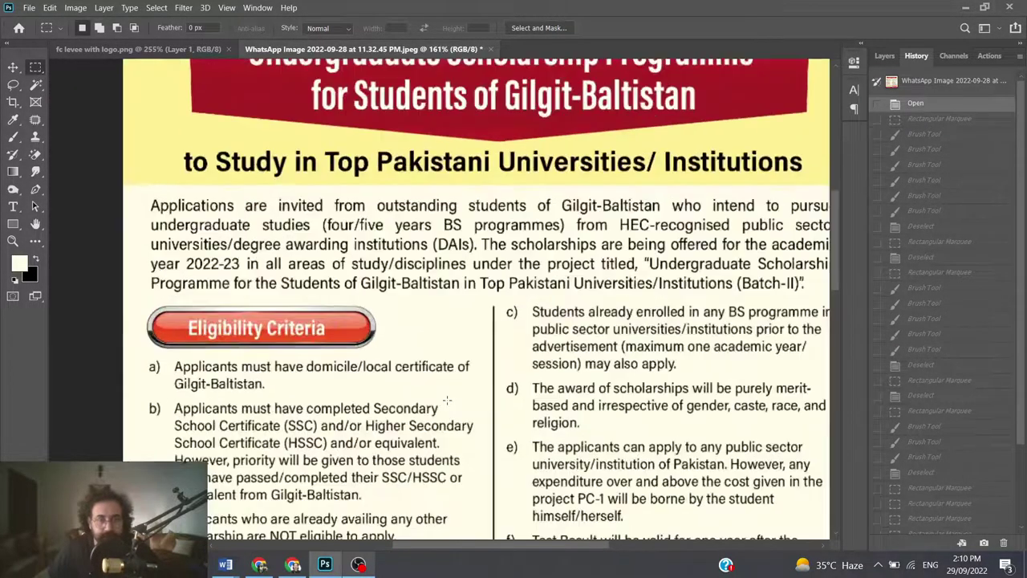
{"action": "scroll", "coordinate": [446, 404], "scroll_direction": "down", "scroll_amount": 1}
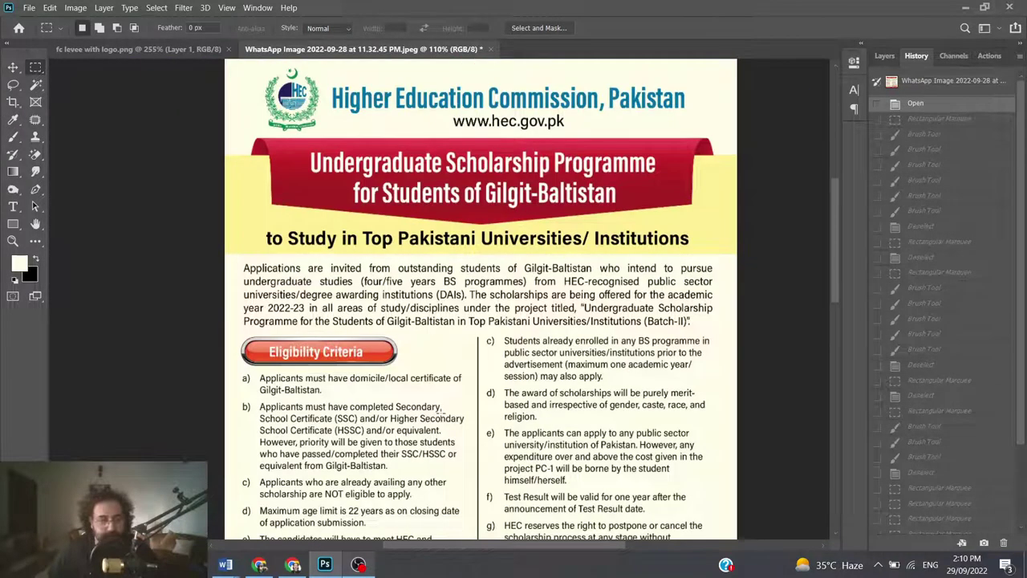
{"action": "scroll", "coordinate": [440, 409], "scroll_direction": "up", "scroll_amount": 2}
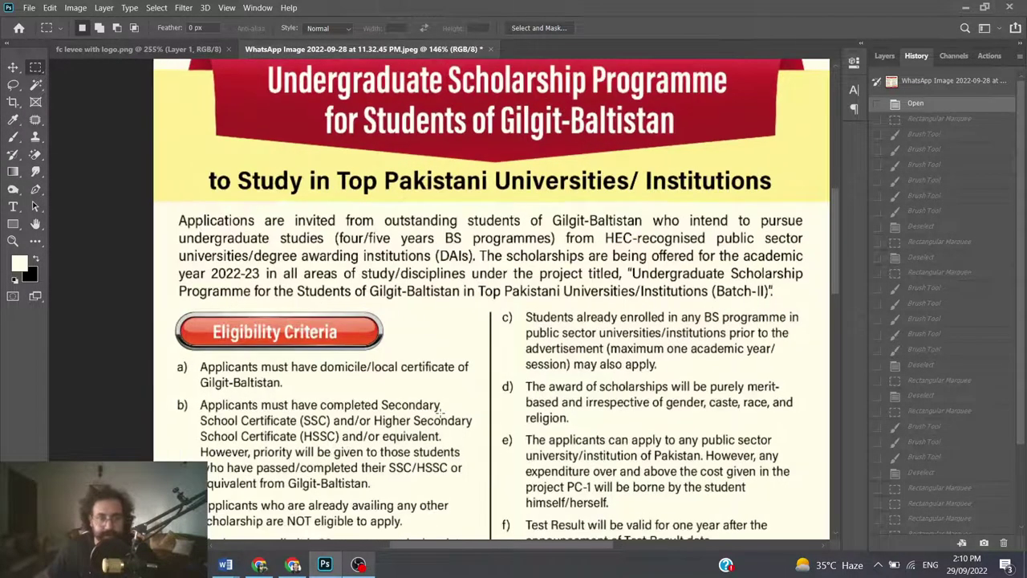
{"action": "scroll", "coordinate": [439, 408], "scroll_direction": "down", "scroll_amount": 1}
{"action": "scroll", "coordinate": [440, 408], "scroll_direction": "up", "scroll_amount": 1}
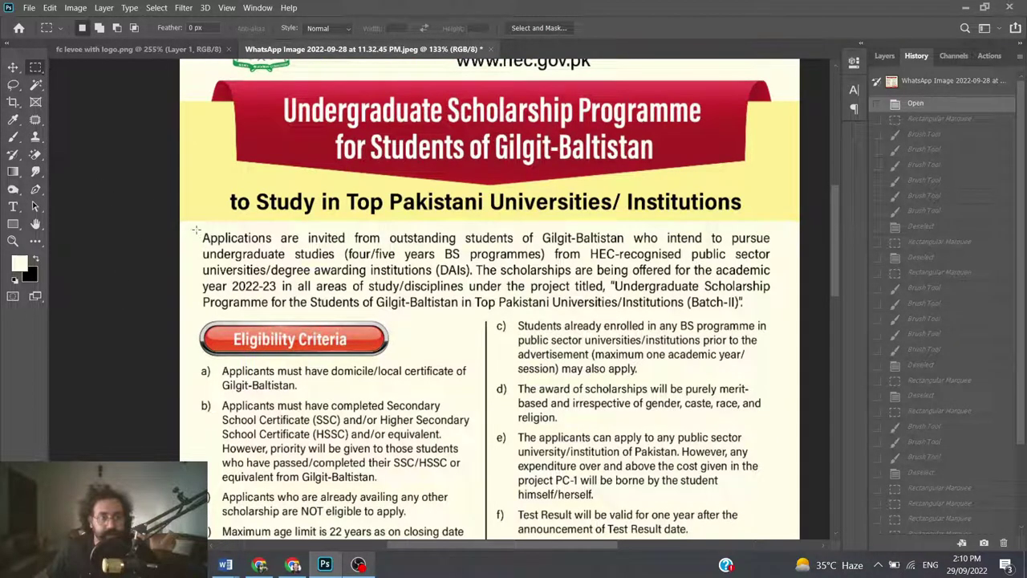
Marquee-select the intro paragraph below the poster title
{"action": "left_click_drag", "start_coordinate": [324, 267], "coordinate": [775, 313]}
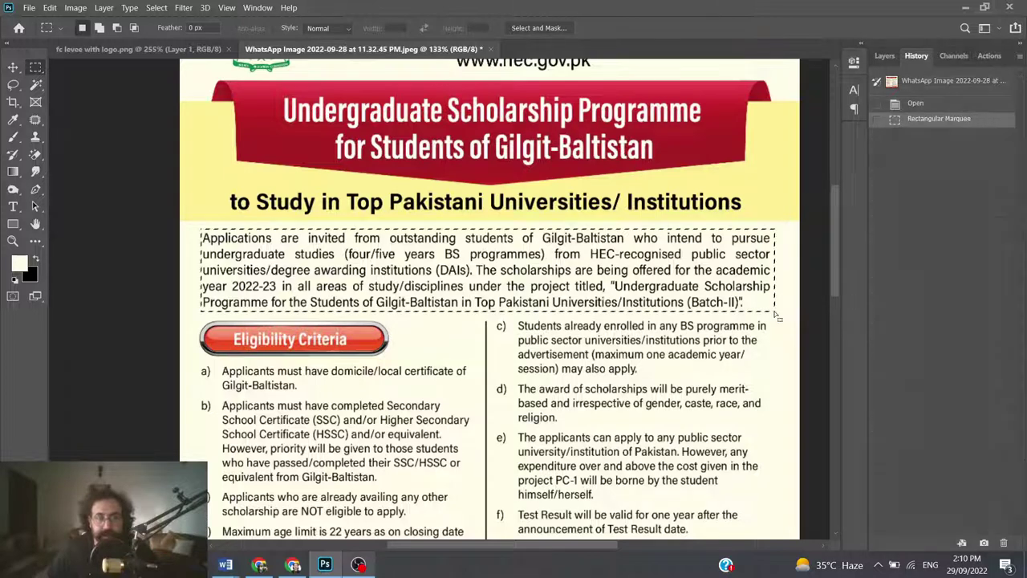
{"action": "scroll", "coordinate": [615, 363], "scroll_direction": "down", "scroll_amount": 2}
{"action": "scroll", "coordinate": [615, 361], "scroll_direction": "down", "scroll_amount": 1}
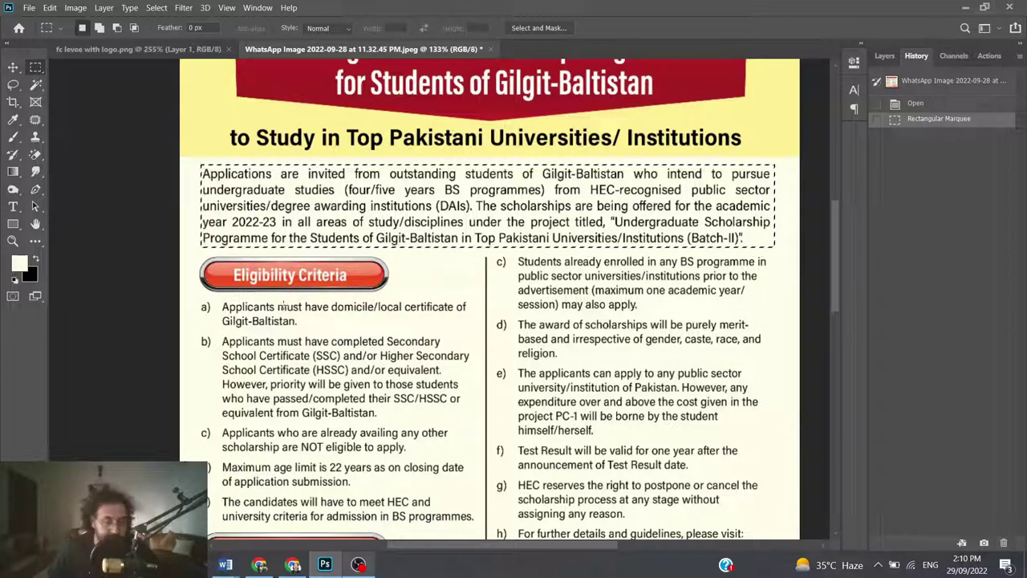
Add both Eligibility Criteria columns, items a)–e) and c)–g), to the selection
{"action": "key", "text": "shift"}
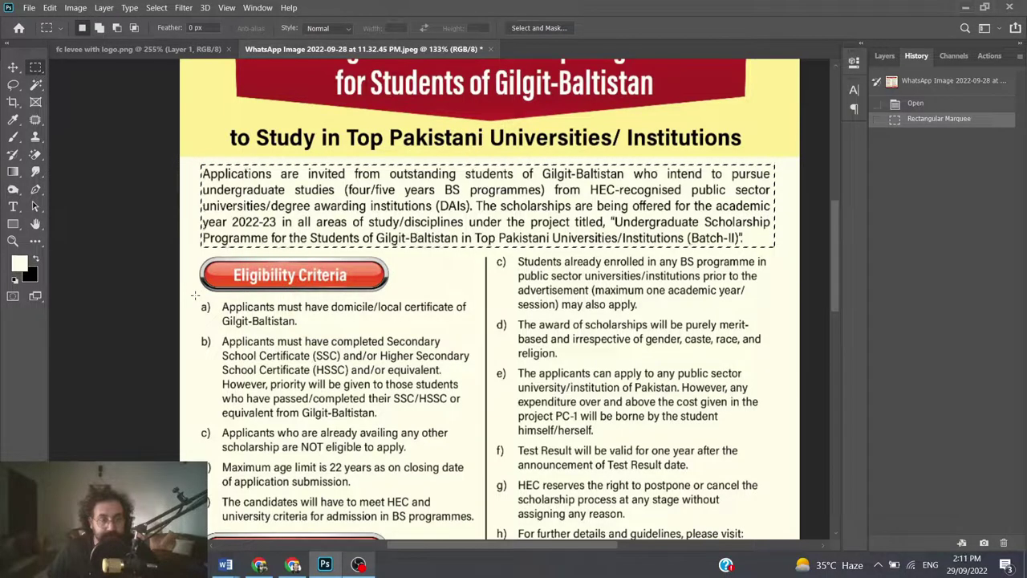
{"action": "key", "text": "shift"}
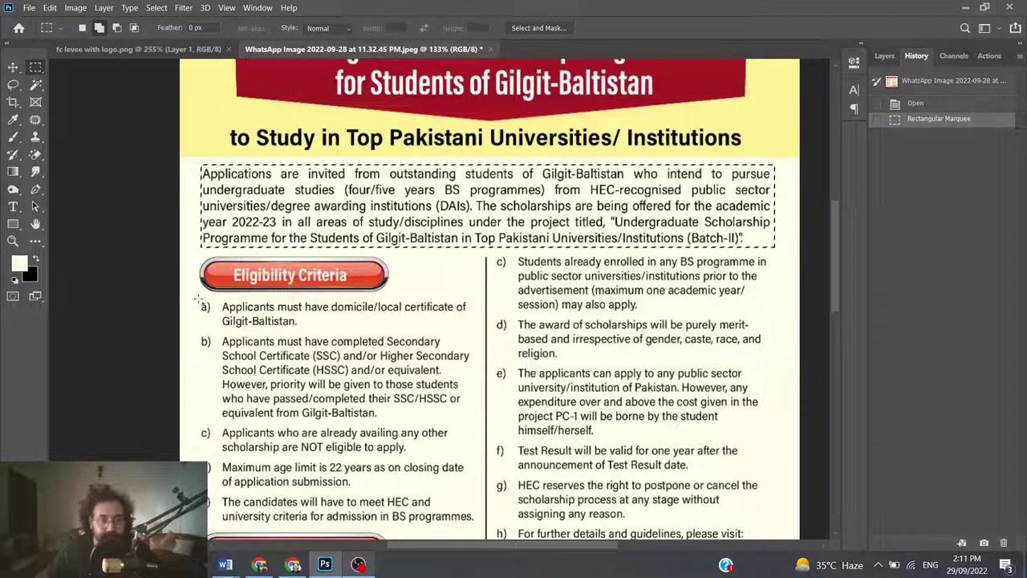
{"action": "key", "text": "shift"}
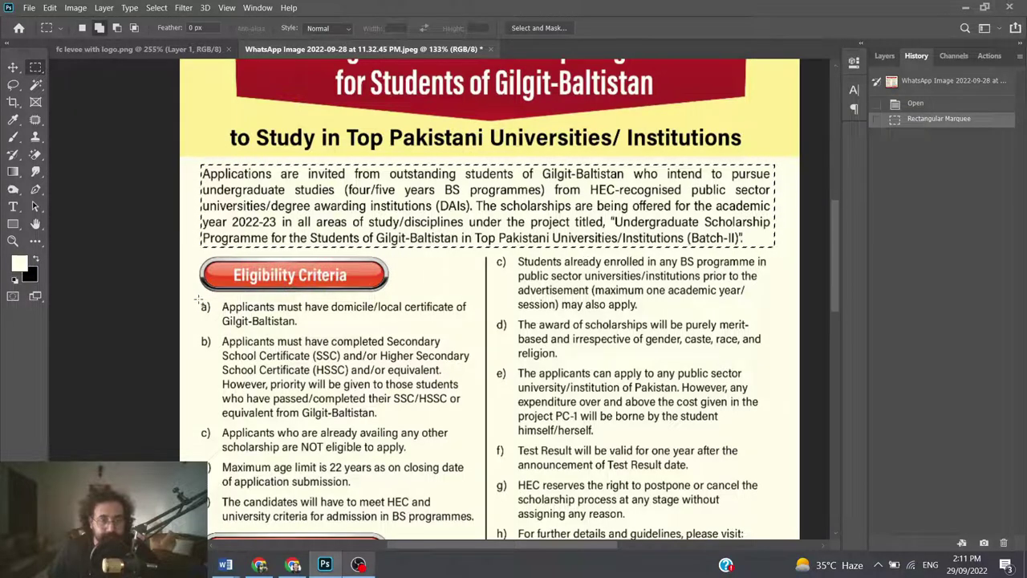
{"action": "mouse_move", "coordinate": [197, 299]}
{"action": "left_mouse_down"}
{"action": "mouse_move", "coordinate": [470, 483]}
{"action": "mouse_move", "coordinate": [471, 175]}
{"action": "left_mouse_up"}
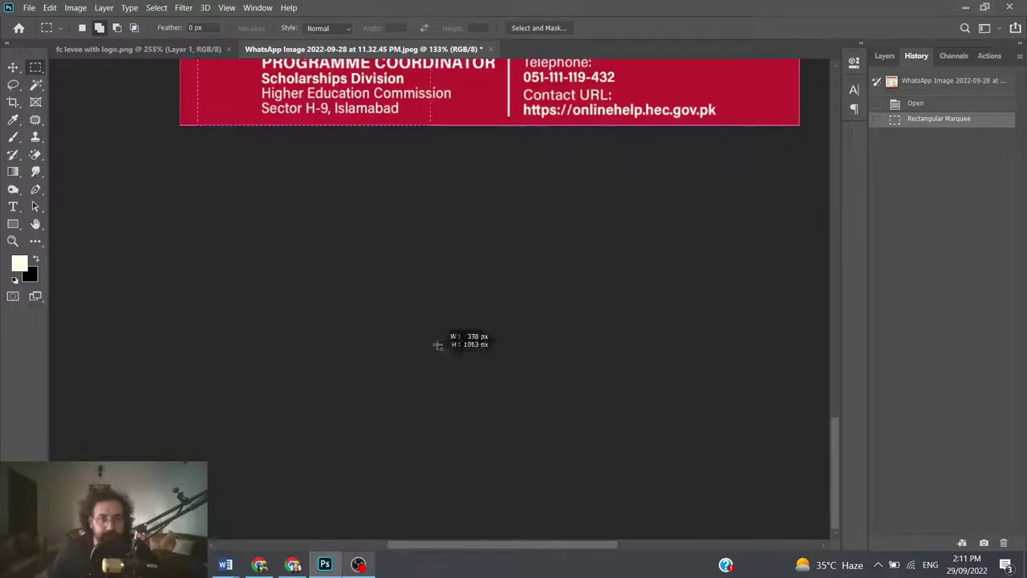
{"action": "mouse_move", "coordinate": [471, 174]}
{"action": "left_mouse_down"}
{"action": "mouse_move", "coordinate": [491, 44]}
{"action": "mouse_move", "coordinate": [474, 476]}
{"action": "left_mouse_up"}
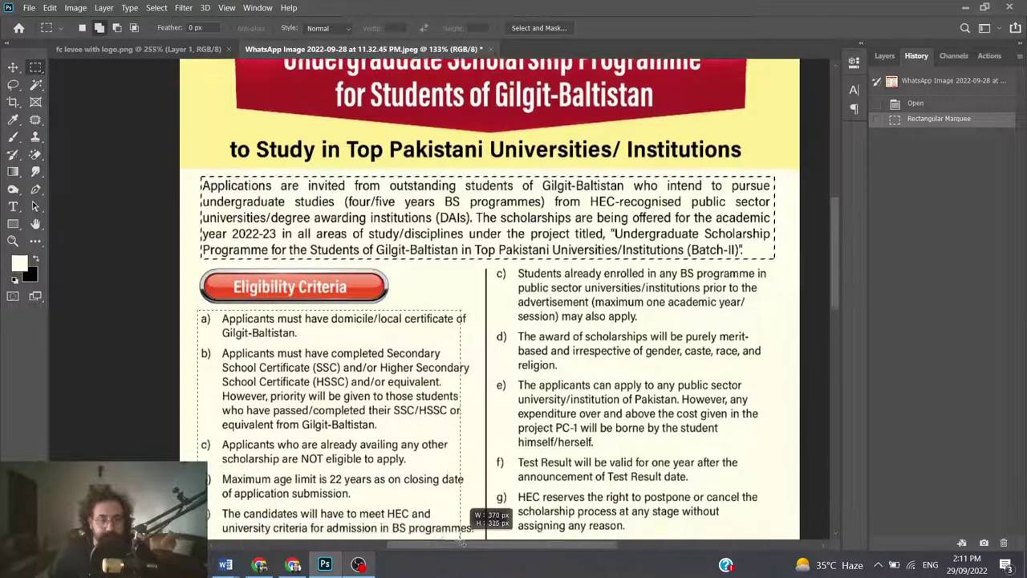
{"action": "left_click_drag", "start_coordinate": [473, 476], "coordinate": [474, 496]}
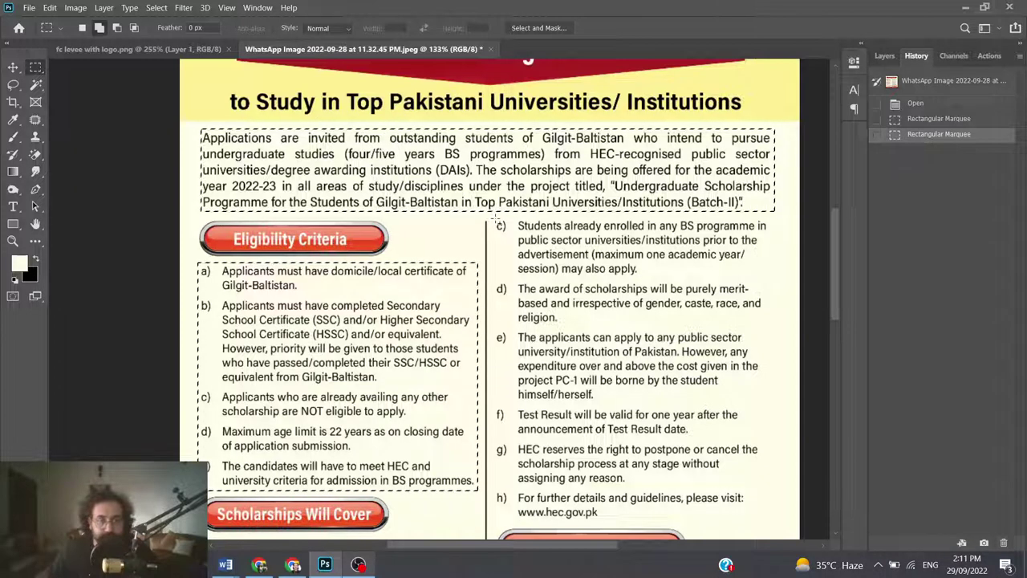
{"action": "mouse_move", "coordinate": [495, 217]}
{"action": "left_mouse_down"}
{"action": "mouse_move", "coordinate": [761, 485]}
{"action": "mouse_move", "coordinate": [763, 521]}
{"action": "left_mouse_up"}
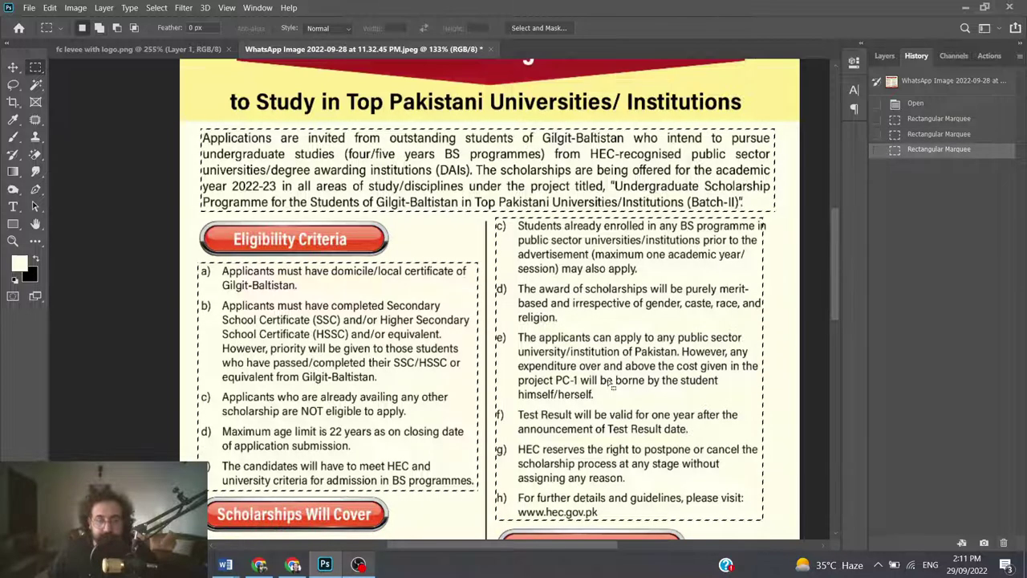
Add the Scholarships Will Cover, How to Apply and Important Note lists to the selection
{"action": "scroll", "coordinate": [608, 384], "scroll_direction": "down", "scroll_amount": 3}
{"action": "scroll", "coordinate": [607, 383], "scroll_direction": "down", "scroll_amount": 2}
{"action": "scroll", "coordinate": [607, 379], "scroll_direction": "down", "scroll_amount": 1}
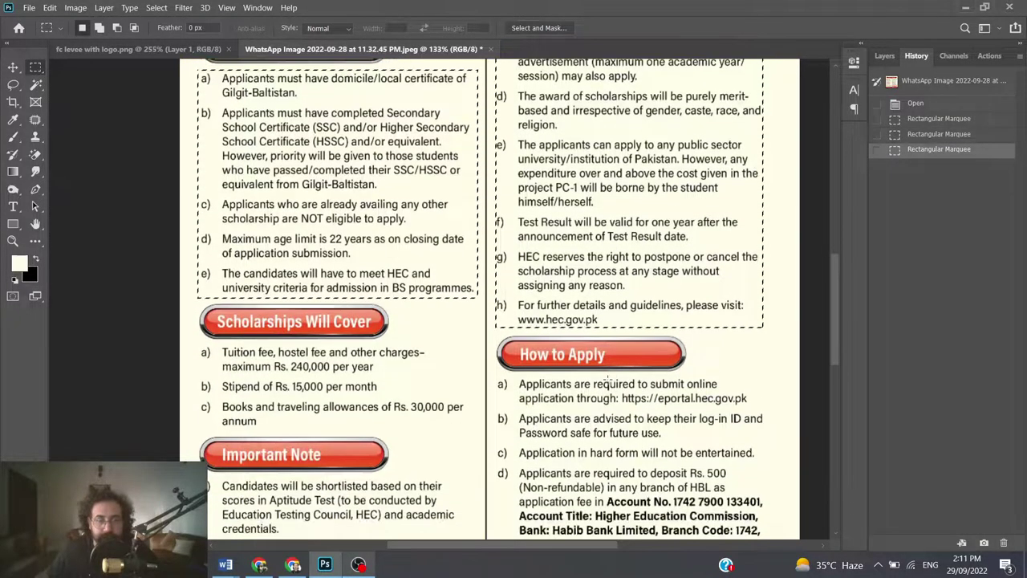
{"action": "scroll", "coordinate": [607, 380], "scroll_direction": "down", "scroll_amount": 1}
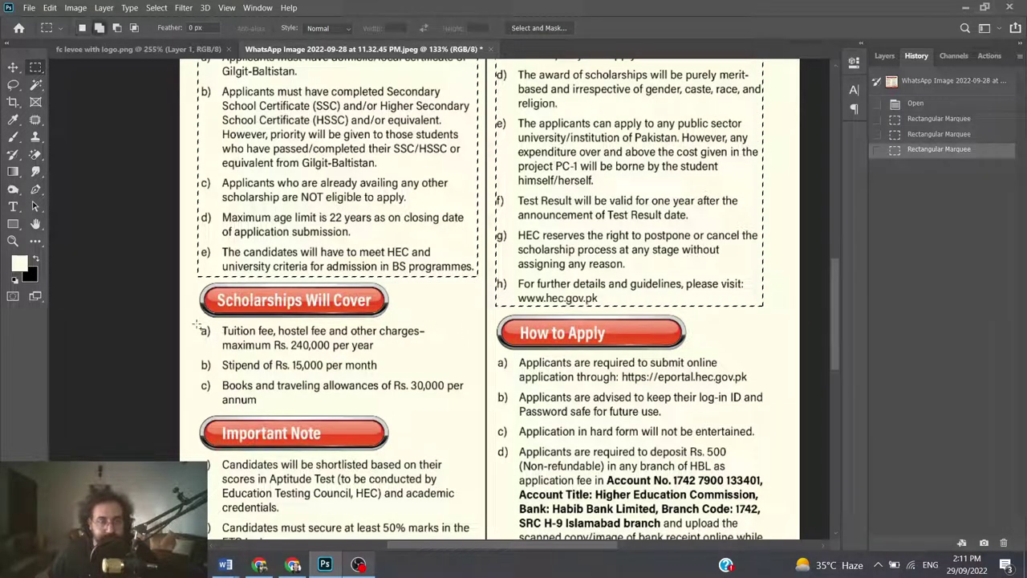
{"action": "left_click_drag", "start_coordinate": [208, 326], "coordinate": [469, 409]}
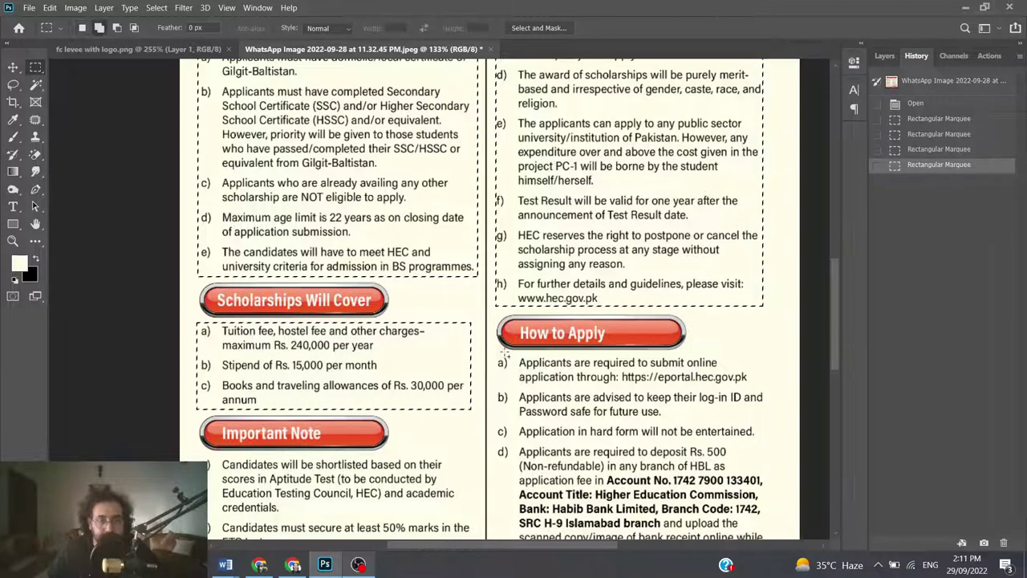
{"action": "mouse_move", "coordinate": [491, 355]}
{"action": "left_mouse_down"}
{"action": "mouse_move", "coordinate": [745, 280]}
{"action": "mouse_move", "coordinate": [774, 246]}
{"action": "left_mouse_up"}
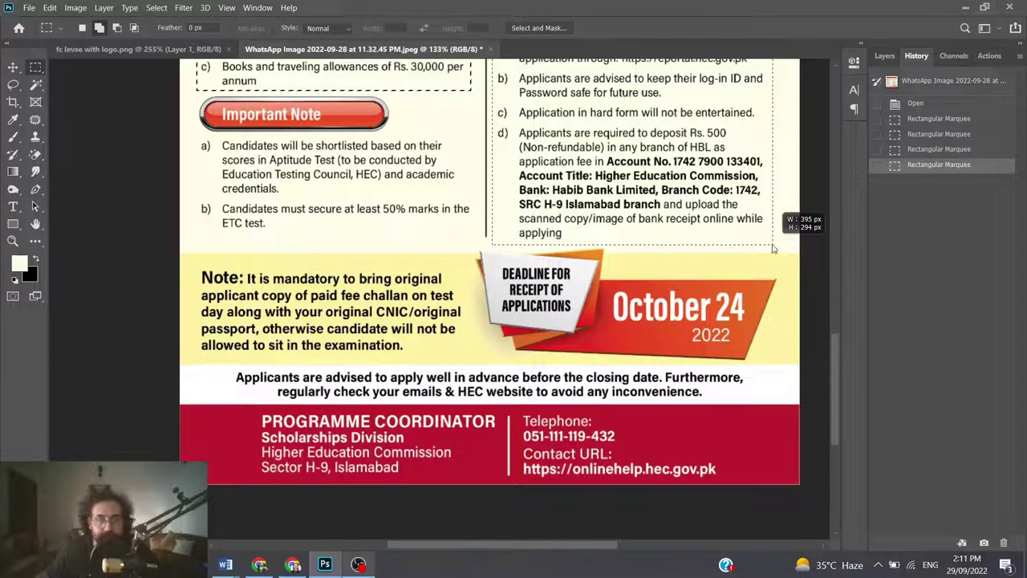
{"action": "left_click_drag", "start_coordinate": [774, 246], "coordinate": [772, 245]}
{"action": "scroll", "coordinate": [649, 285], "scroll_direction": "up", "scroll_amount": 3}
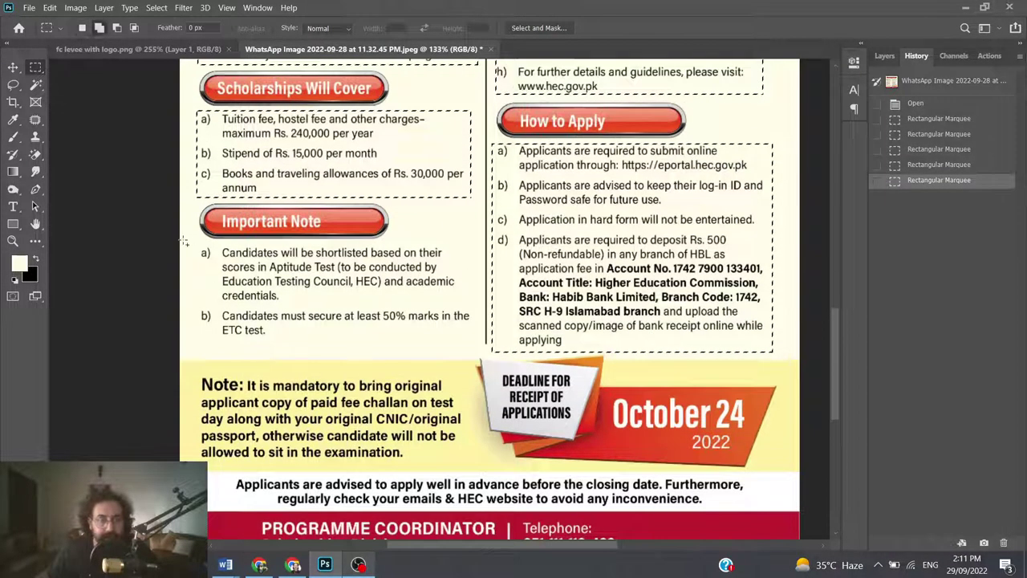
{"action": "key", "text": "shift"}
{"action": "left_click_drag", "start_coordinate": [197, 245], "coordinate": [477, 342]}
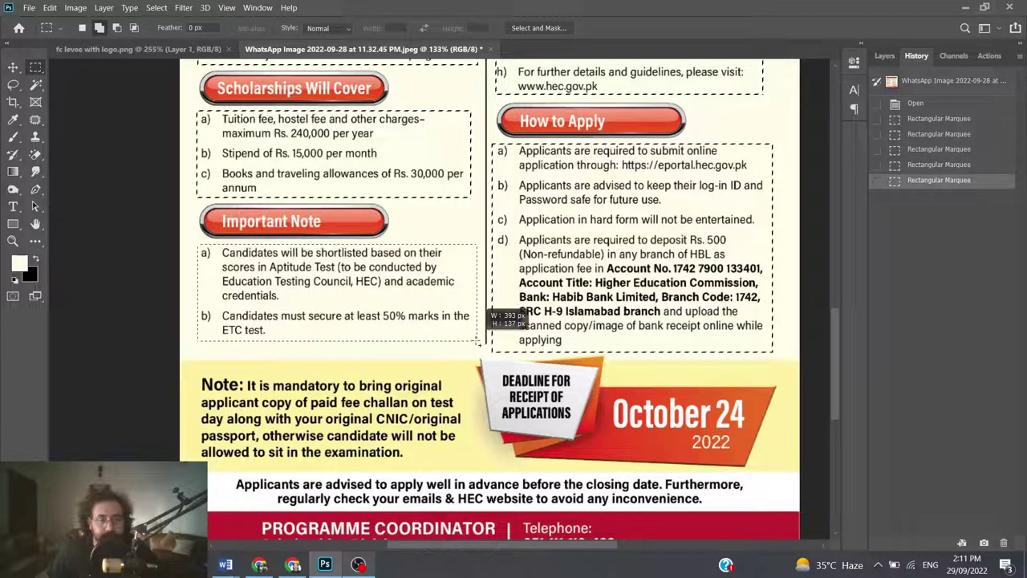
{"action": "left_click_drag", "start_coordinate": [476, 342], "coordinate": [476, 342]}
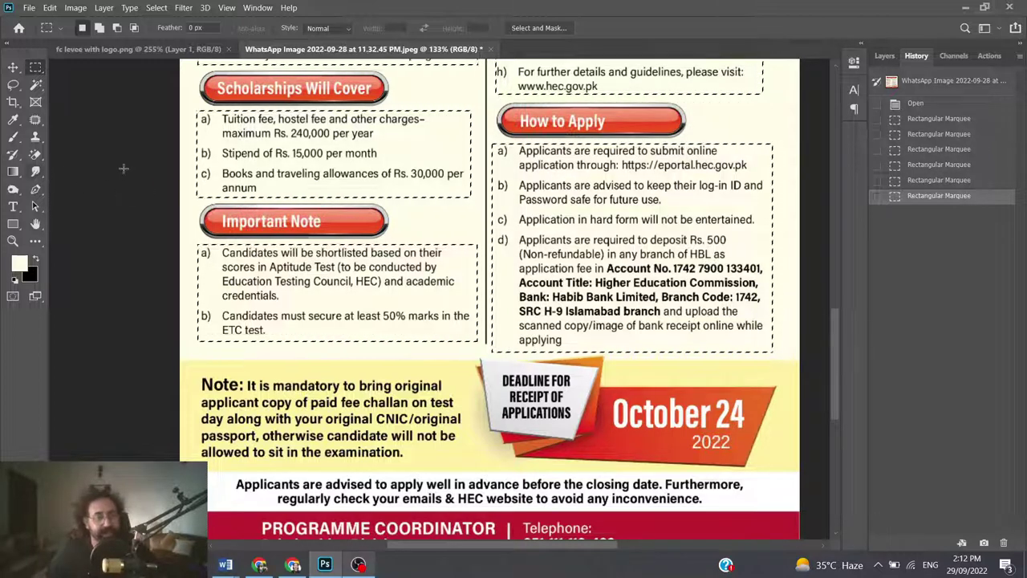
Set up the Brush size and sample the cream background as the paint colour
{"action": "left_click", "coordinate": [14, 138]}
{"action": "right_click", "coordinate": [401, 201]}
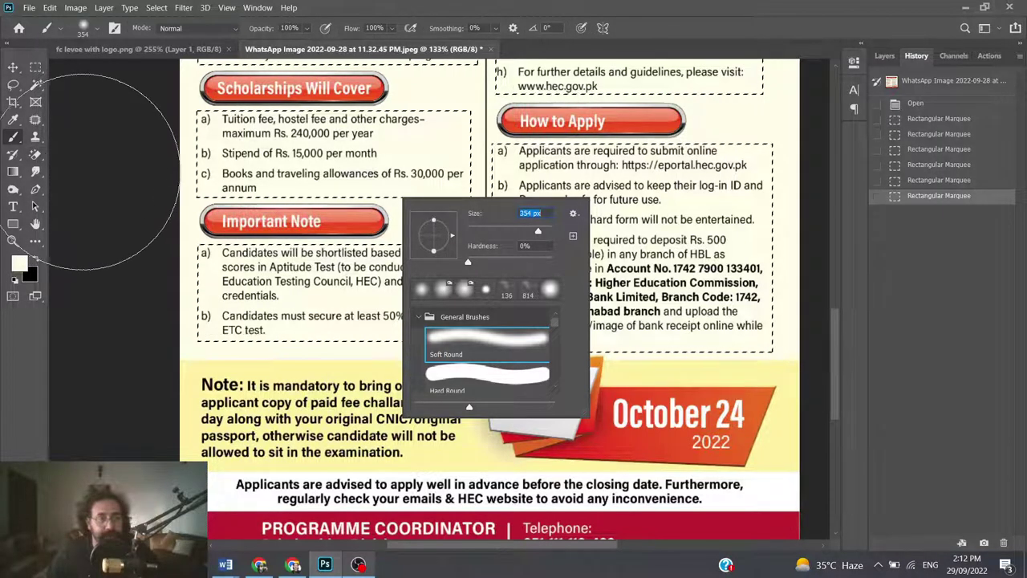
{"action": "left_click", "coordinate": [14, 122]}
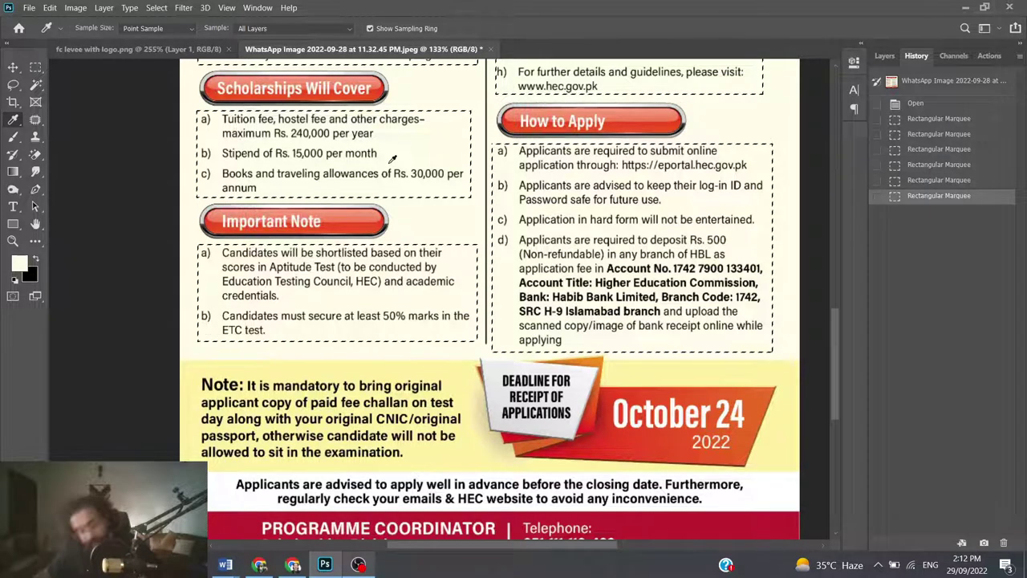
{"action": "key", "text": "b"}
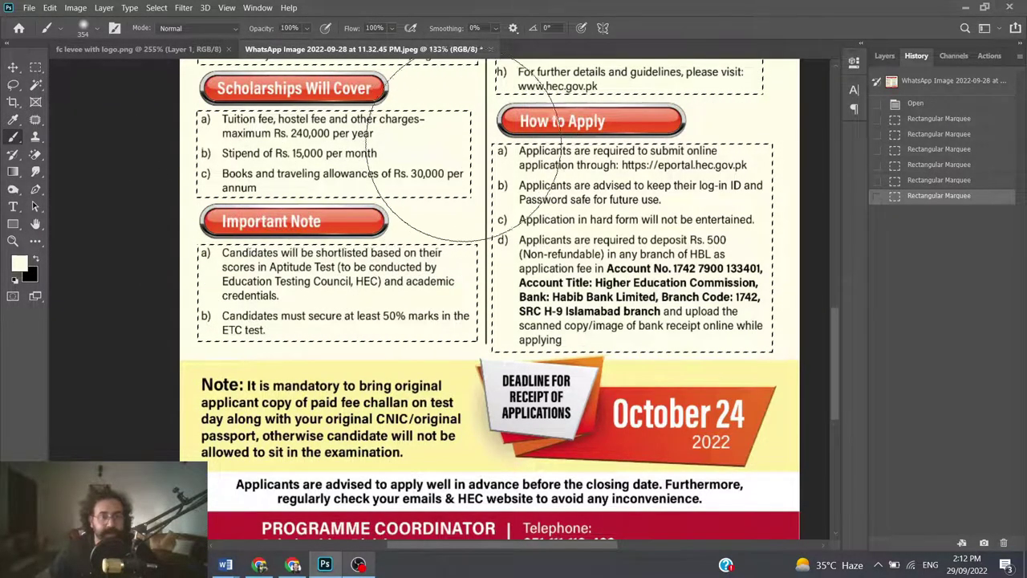
Paint out the Scholarships Will Cover, Important Note and How to Apply text in cream
{"action": "left_click_drag", "start_coordinate": [449, 161], "coordinate": [377, 149]}
{"action": "left_click_drag", "start_coordinate": [272, 148], "coordinate": [298, 152]}
{"action": "mouse_move", "coordinate": [298, 273]}
{"action": "left_mouse_down"}
{"action": "mouse_move", "coordinate": [294, 289]}
{"action": "mouse_move", "coordinate": [665, 252]}
{"action": "left_mouse_up"}
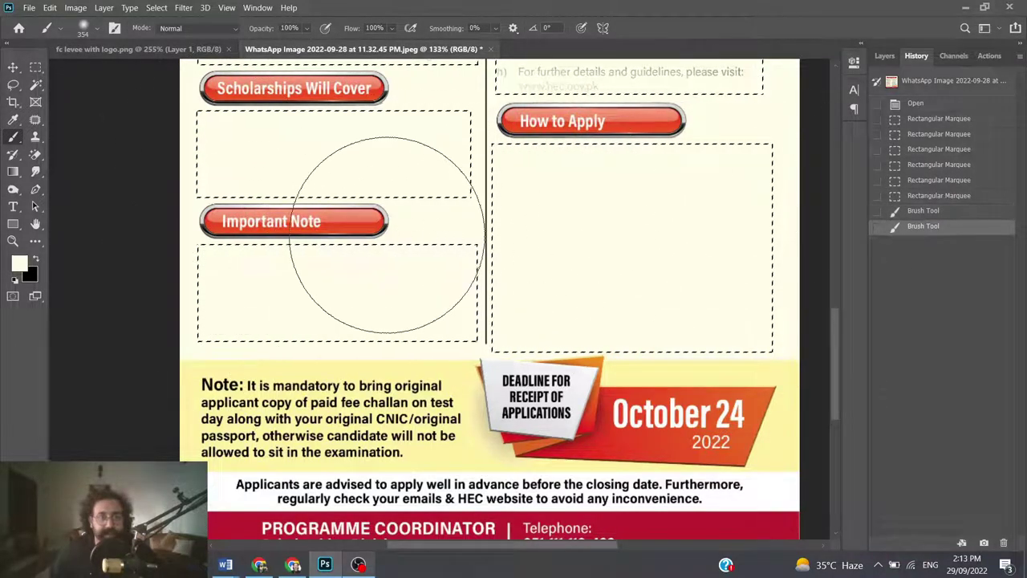
{"action": "scroll", "coordinate": [367, 236], "scroll_direction": "up", "scroll_amount": 2}
{"action": "scroll", "coordinate": [382, 234], "scroll_direction": "up", "scroll_amount": 1}
{"action": "left_click_drag", "start_coordinate": [593, 112], "coordinate": [372, 103]}
{"action": "scroll", "coordinate": [326, 172], "scroll_direction": "up", "scroll_amount": 1}
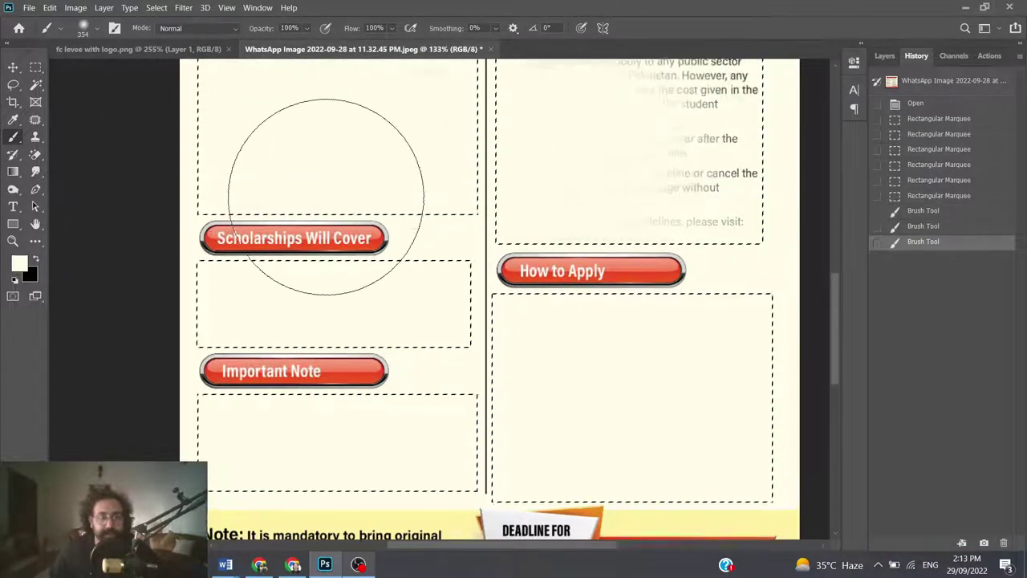
{"action": "scroll", "coordinate": [324, 197], "scroll_direction": "up", "scroll_amount": 2}
{"action": "scroll", "coordinate": [324, 197], "scroll_direction": "up", "scroll_amount": 1}
Paint out the remaining intro and Eligibility text, then clear all rectangular selections
{"action": "mouse_move", "coordinate": [324, 197]}
{"action": "left_mouse_down"}
{"action": "mouse_move", "coordinate": [512, 382]}
{"action": "mouse_move", "coordinate": [598, 366]}
{"action": "left_mouse_up"}
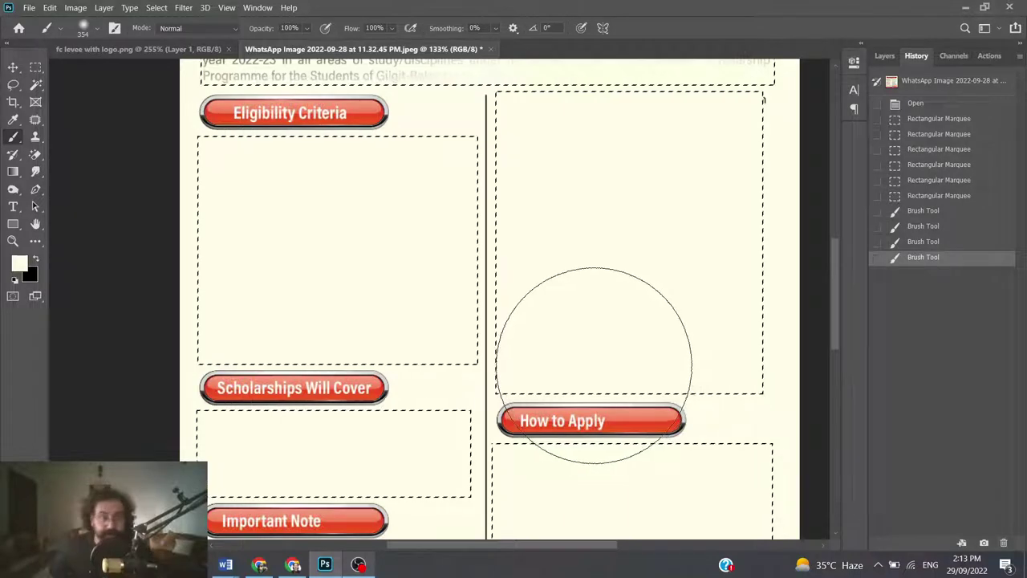
{"action": "scroll", "coordinate": [593, 365], "scroll_direction": "up", "scroll_amount": 1}
{"action": "scroll", "coordinate": [591, 363], "scroll_direction": "up", "scroll_amount": 1}
{"action": "mouse_move", "coordinate": [624, 316]}
{"action": "left_mouse_down"}
{"action": "mouse_move", "coordinate": [802, 167]}
{"action": "mouse_move", "coordinate": [436, 251]}
{"action": "left_mouse_up"}
{"action": "scroll", "coordinate": [601, 200], "scroll_direction": "down", "scroll_amount": 1}
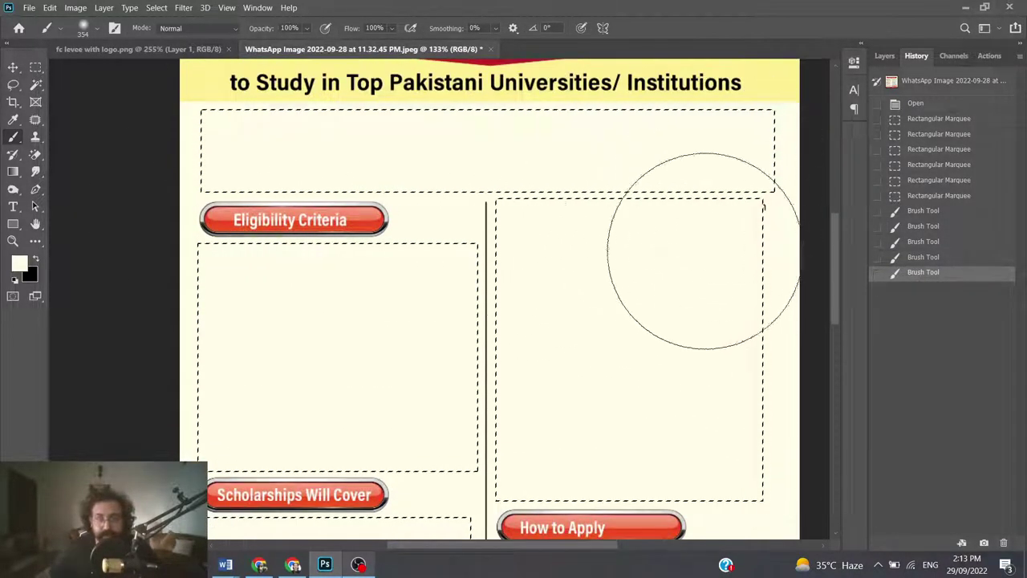
{"action": "left_click", "coordinate": [264, 185]}
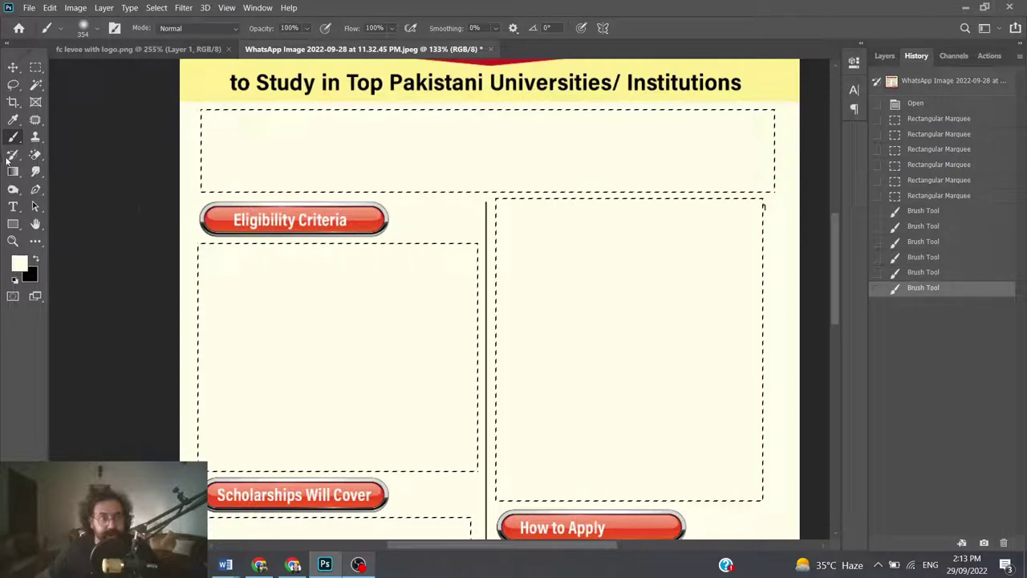
{"action": "left_click", "coordinate": [17, 90]}
{"action": "key", "text": "ctrl+d"}
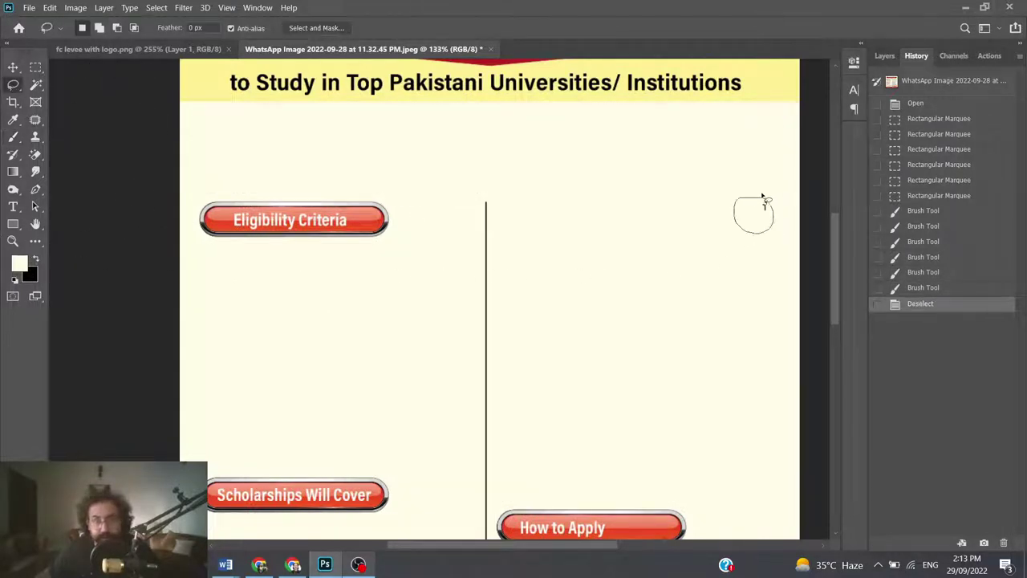
Lasso the stray '1' near the right column's top, paint it out, and deselect
{"action": "left_click_drag", "start_coordinate": [763, 196], "coordinate": [764, 199]}
{"action": "key", "text": "b"}
{"action": "key", "text": "ctrl+z"}
{"action": "key", "text": "ctrl+z"}
{"action": "key", "text": "ctrl+z"}
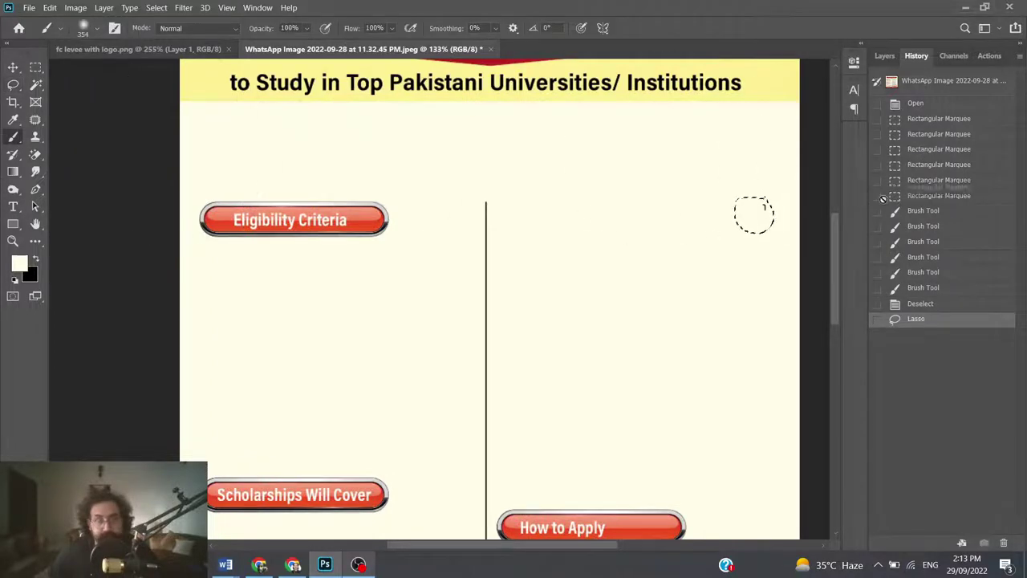
{"action": "key", "text": "ctrl+z"}
{"action": "key", "text": "ctrl+z"}
{"action": "key", "text": "ctrl+z"}
{"action": "key", "text": "ctrl+z"}
{"action": "key", "text": "ctrl+z"}
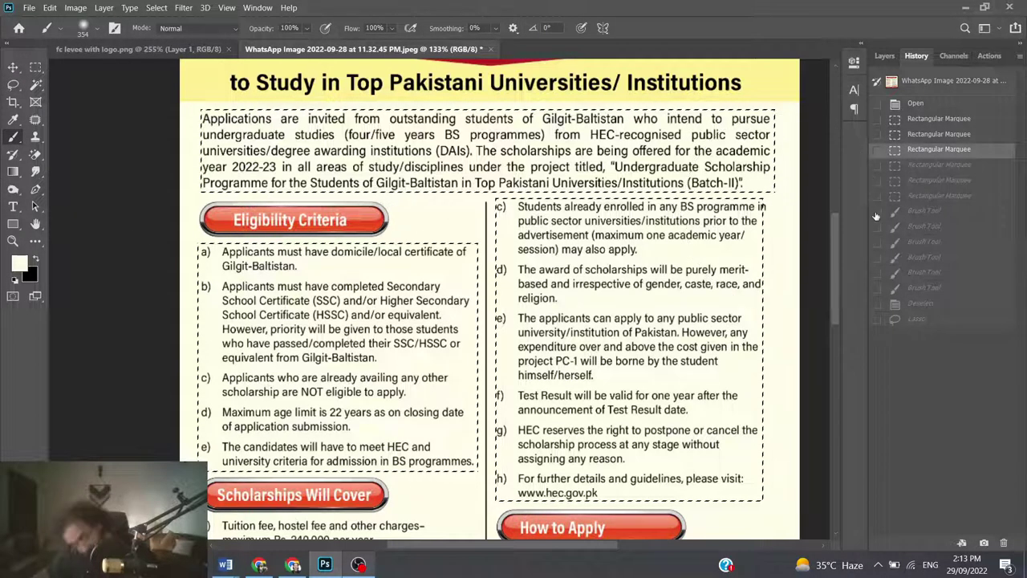
{"action": "key", "text": "ctrl+shift+z"}
{"action": "key", "text": "ctrl+shift+z"}
{"action": "key", "text": "ctrl+shift+z"}
{"action": "left_click", "coordinate": [770, 197]}
{"action": "left_click", "coordinate": [754, 180]}
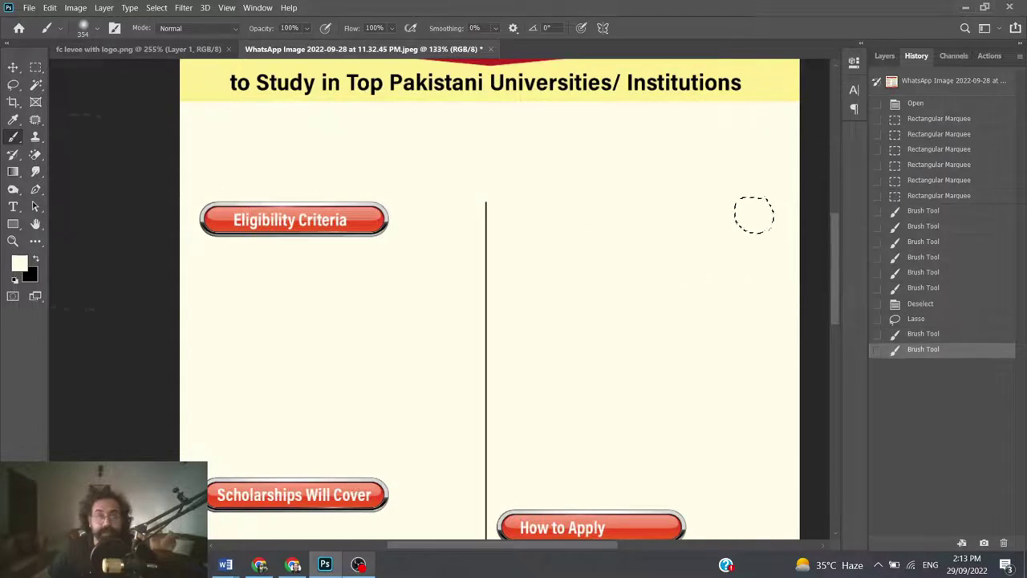
{"action": "left_click", "coordinate": [13, 84]}
{"action": "left_click", "coordinate": [257, 278]}
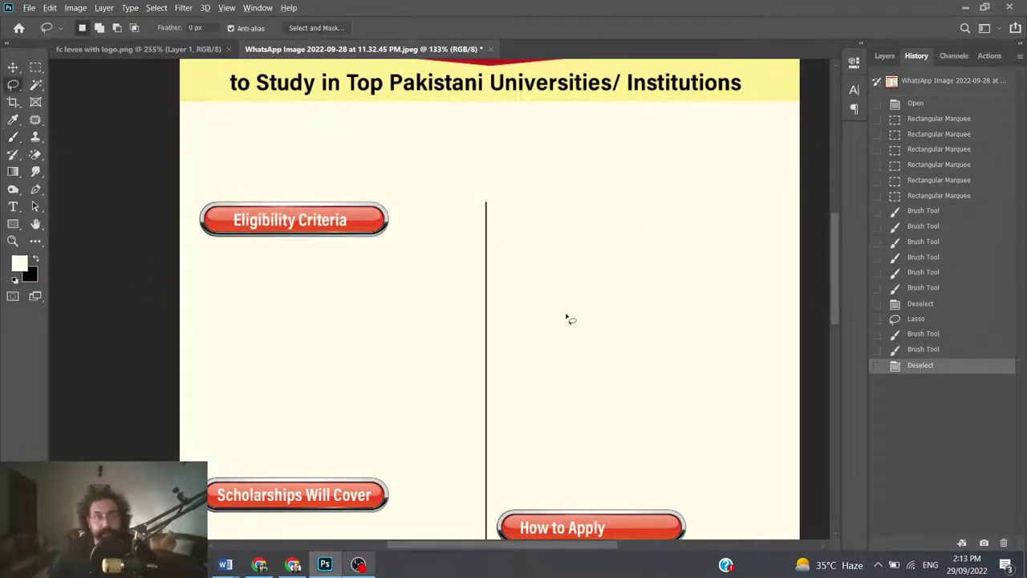
Zoom out and back in, then scroll down to the Note, October 24 deadline and coordinator footer
{"action": "scroll", "coordinate": [566, 319], "scroll_direction": "down", "scroll_amount": 4}
{"action": "scroll", "coordinate": [527, 337], "scroll_direction": "down", "scroll_amount": 1}
{"action": "scroll", "coordinate": [527, 338], "scroll_direction": "down", "scroll_amount": 2}
{"action": "scroll", "coordinate": [525, 337], "scroll_direction": "down", "scroll_amount": 2}
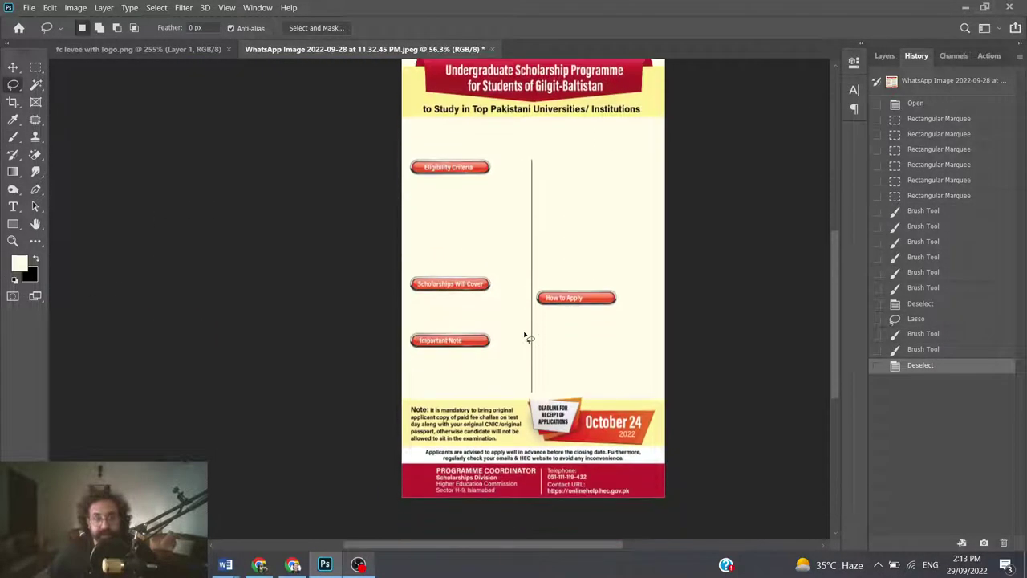
{"action": "scroll", "coordinate": [526, 337], "scroll_direction": "up", "scroll_amount": 2}
{"action": "scroll", "coordinate": [525, 337], "scroll_direction": "up", "scroll_amount": 2}
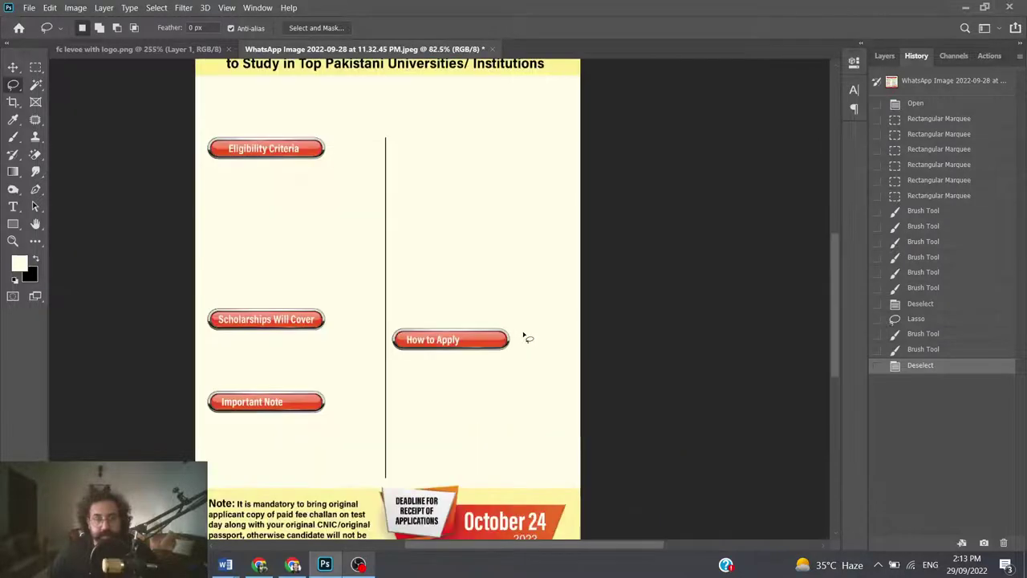
{"action": "scroll", "coordinate": [523, 337], "scroll_direction": "up", "scroll_amount": 2}
{"action": "scroll", "coordinate": [518, 335], "scroll_direction": "up", "scroll_amount": 2}
{"action": "scroll", "coordinate": [518, 336], "scroll_direction": "down", "scroll_amount": 3}
{"action": "scroll", "coordinate": [518, 335], "scroll_direction": "down", "scroll_amount": 2}
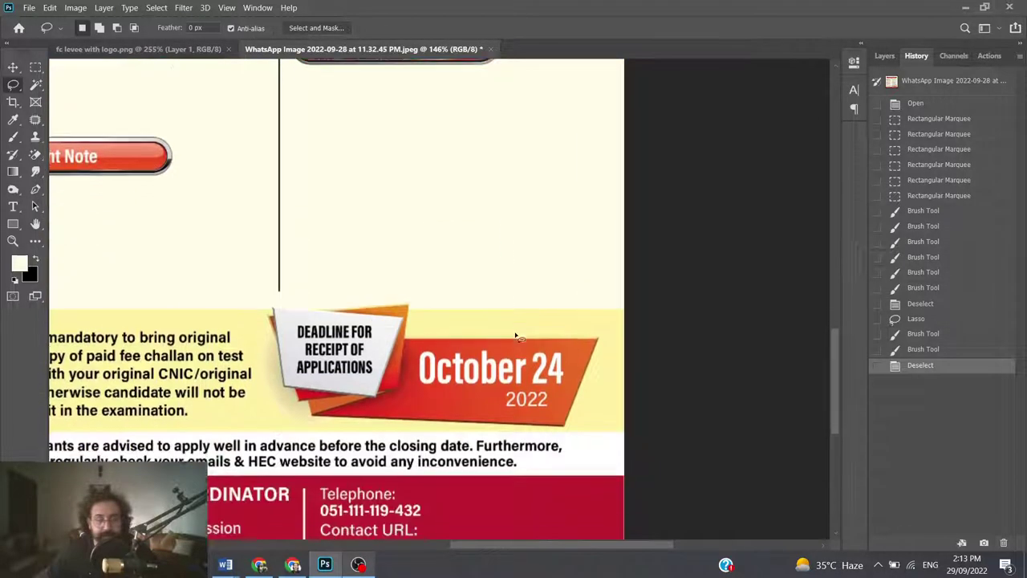
{"action": "scroll", "coordinate": [517, 337], "scroll_direction": "down", "scroll_amount": 2}
{"action": "left_click_drag", "start_coordinate": [564, 545], "coordinate": [508, 545]}
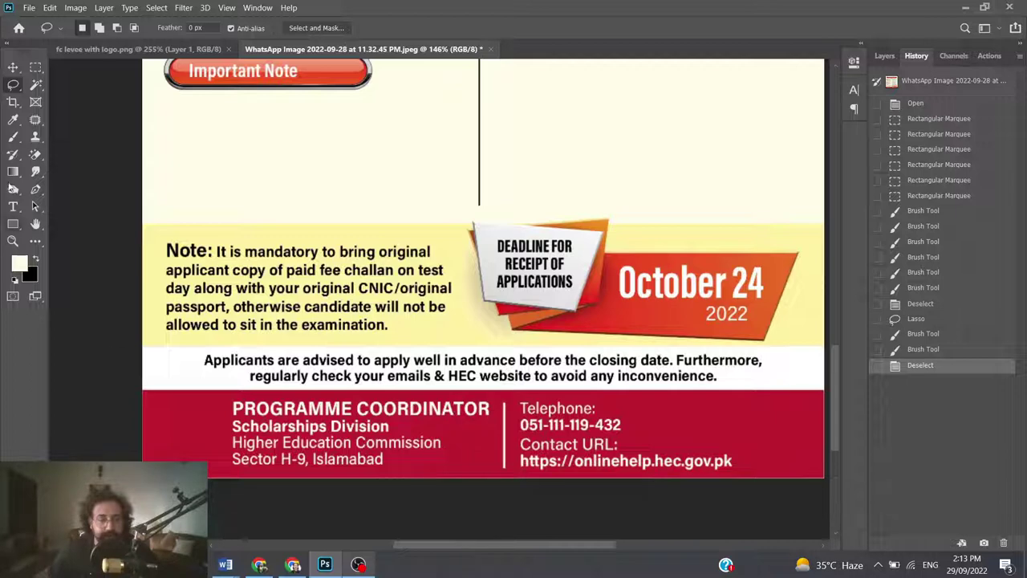
Marquee-select the Programme Coordinator block and the Telephone/Contact URL block together
{"action": "left_click", "coordinate": [36, 68]}
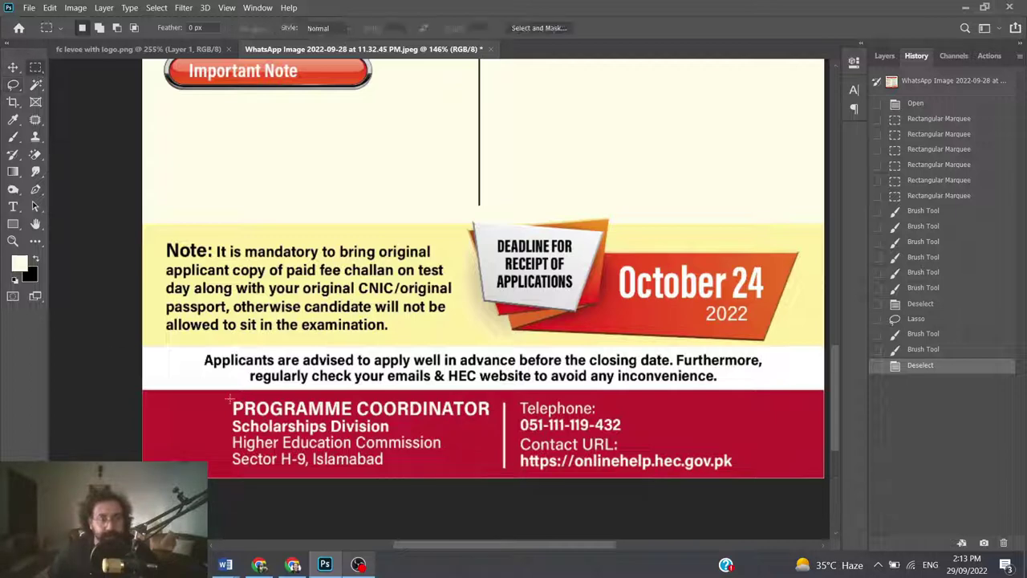
{"action": "left_click_drag", "start_coordinate": [227, 399], "coordinate": [500, 475]}
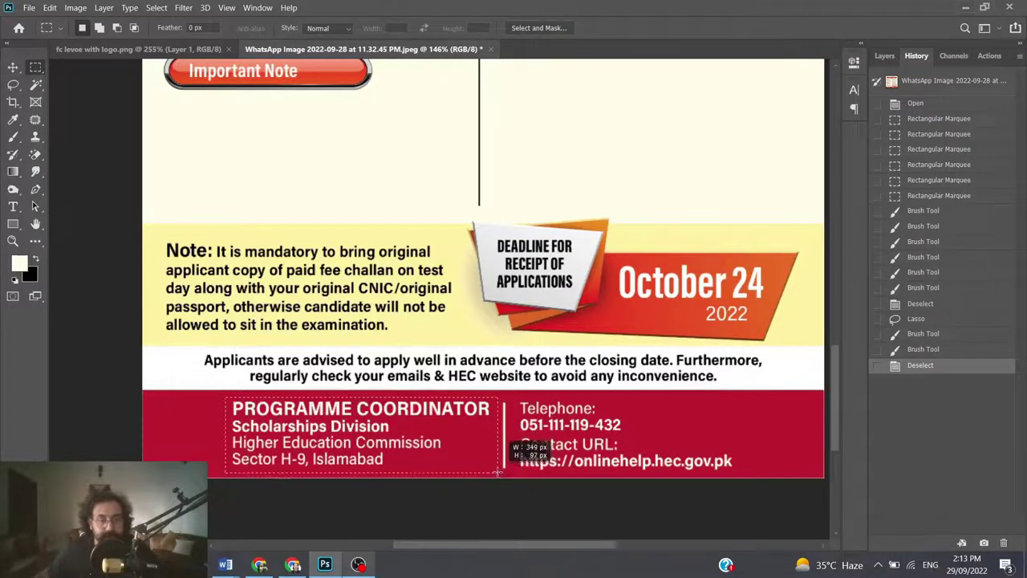
{"action": "key", "text": "shift"}
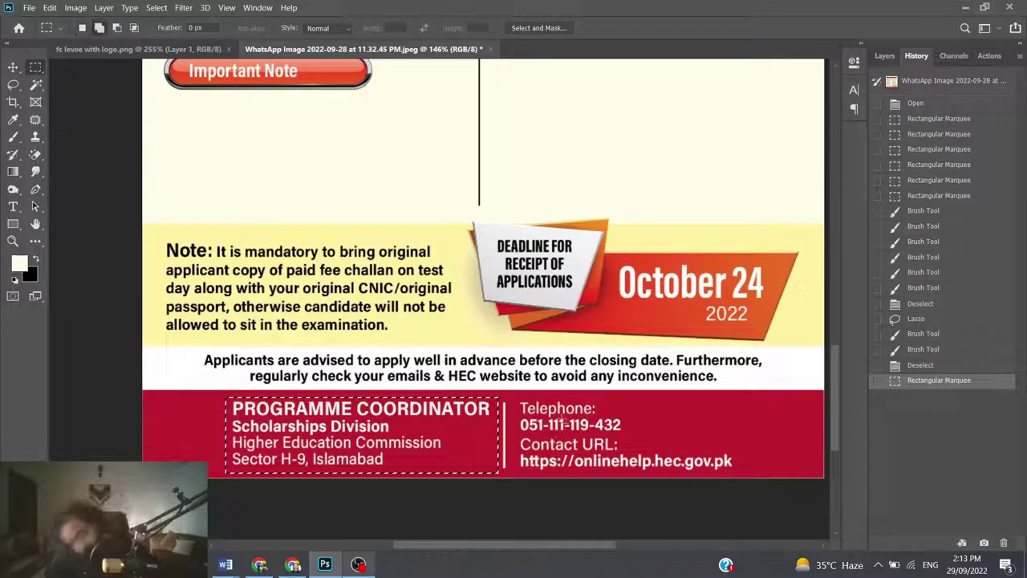
{"action": "left_click_drag", "start_coordinate": [514, 399], "coordinate": [768, 476]}
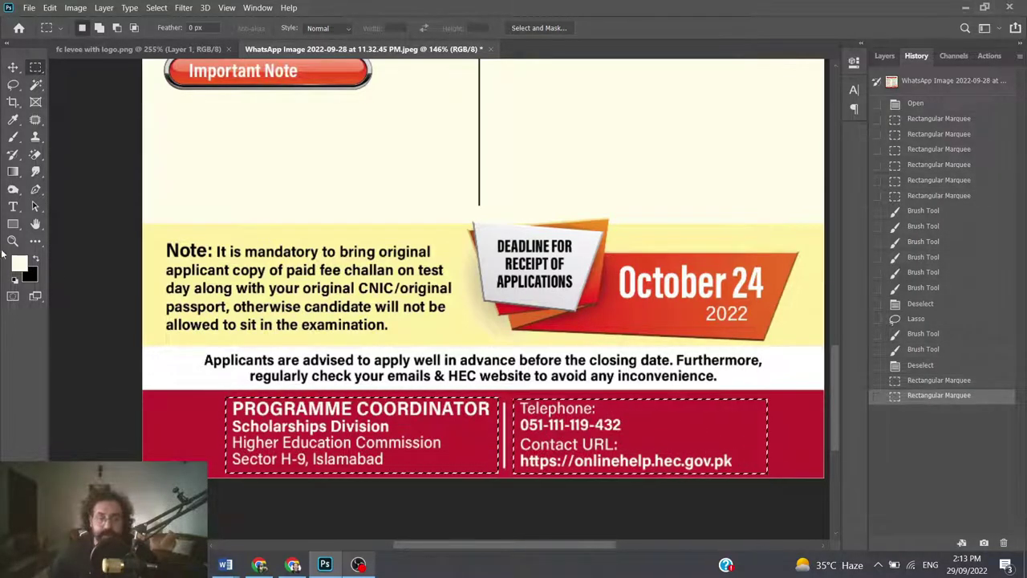
Sample the footer red, paint over both boxes' text, and deselect
{"action": "left_click", "coordinate": [13, 118]}
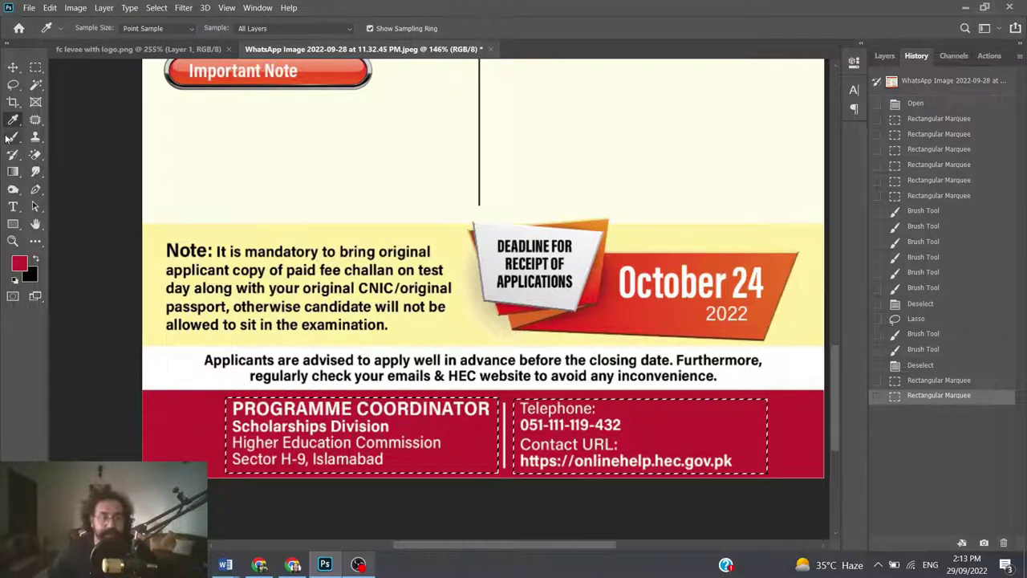
{"action": "key", "text": "b"}
{"action": "mouse_move", "coordinate": [337, 433]}
{"action": "left_mouse_down"}
{"action": "mouse_move", "coordinate": [568, 407]}
{"action": "mouse_move", "coordinate": [690, 438]}
{"action": "left_mouse_up"}
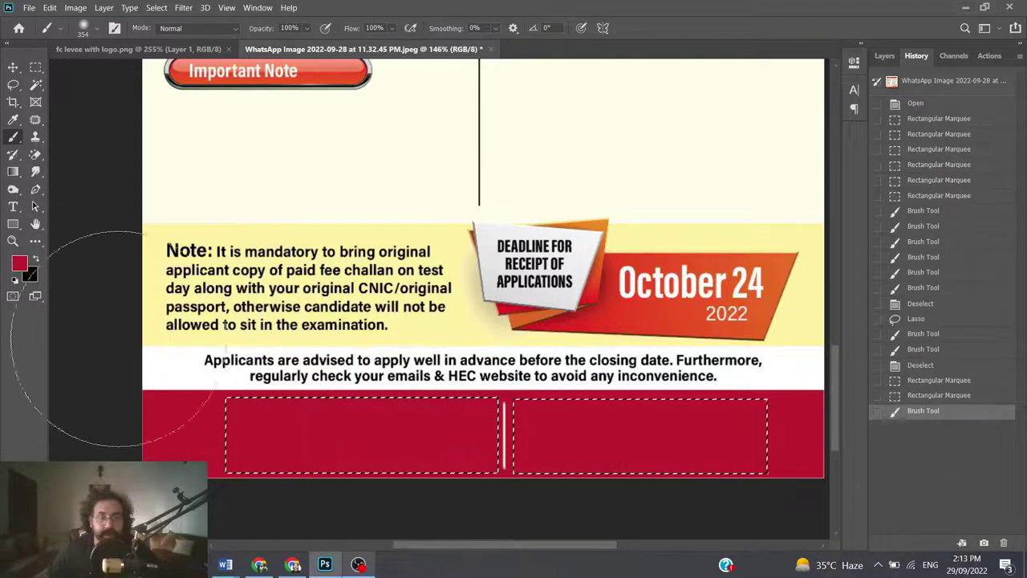
{"action": "left_click", "coordinate": [12, 84]}
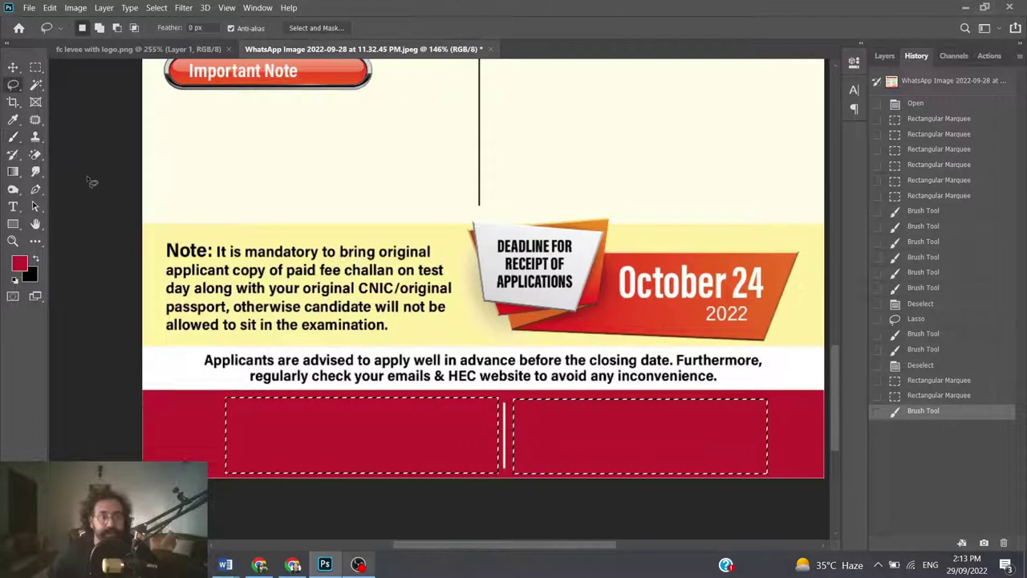
{"action": "key", "text": "ctrl+d"}
{"action": "left_click", "coordinate": [35, 68]}
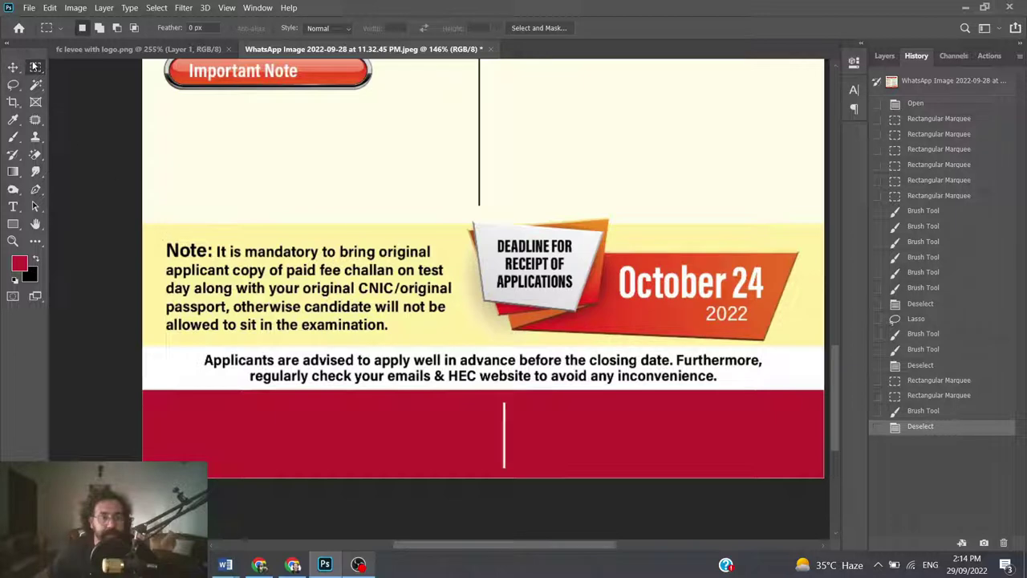
Marquee the Note paragraph and undo an accidental red paint stroke over it
{"action": "left_click_drag", "start_coordinate": [162, 239], "coordinate": [461, 341]}
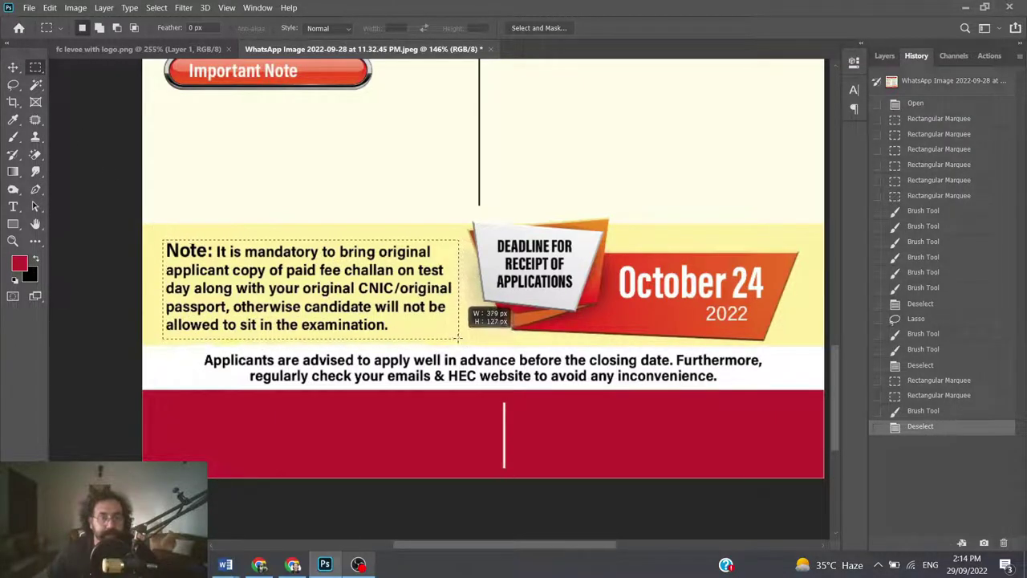
{"action": "left_click_drag", "start_coordinate": [462, 341], "coordinate": [459, 339]}
{"action": "left_click", "coordinate": [13, 137]}
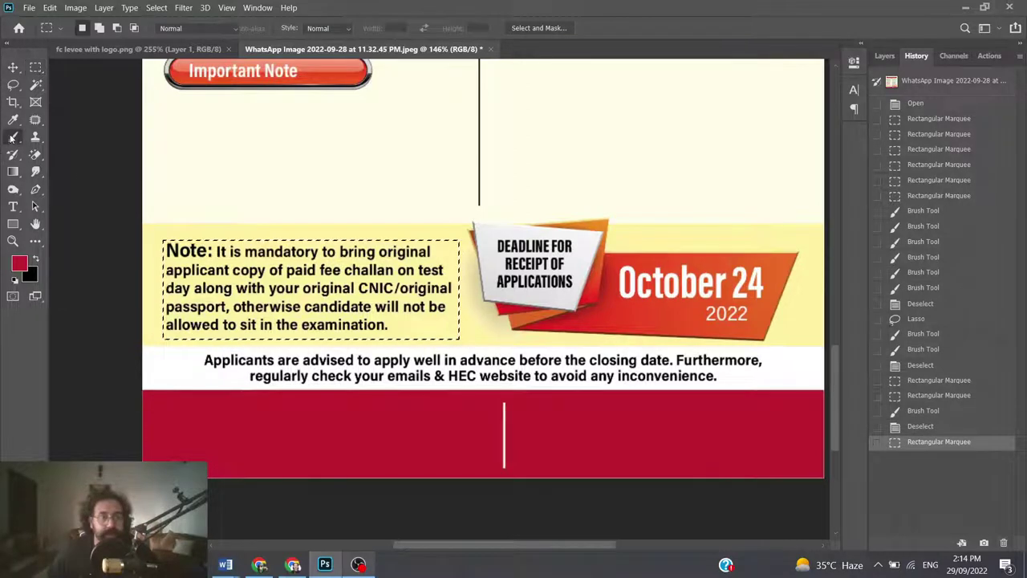
{"action": "left_click_drag", "start_coordinate": [305, 217], "coordinate": [230, 291]}
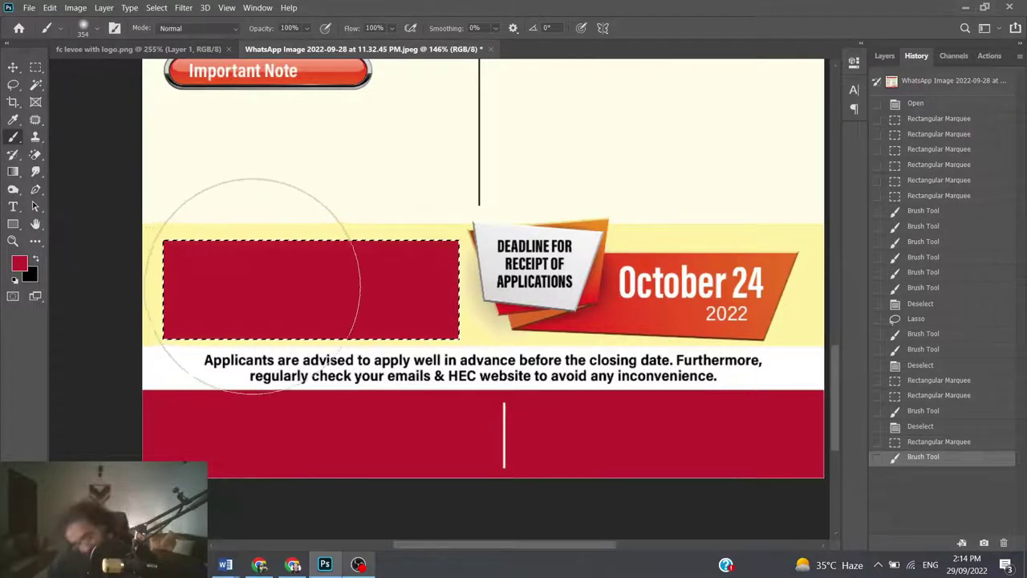
{"action": "key", "text": "ctrl+z"}
Sample the band's light yellow, paint over the Note paragraph, and deselect
{"action": "left_click", "coordinate": [13, 120]}
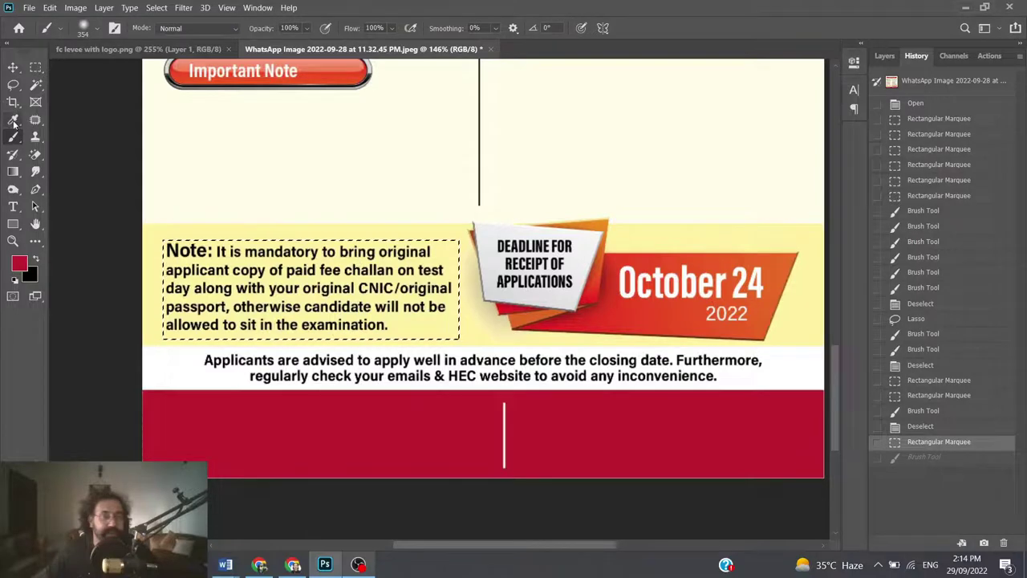
{"action": "left_click", "coordinate": [162, 231]}
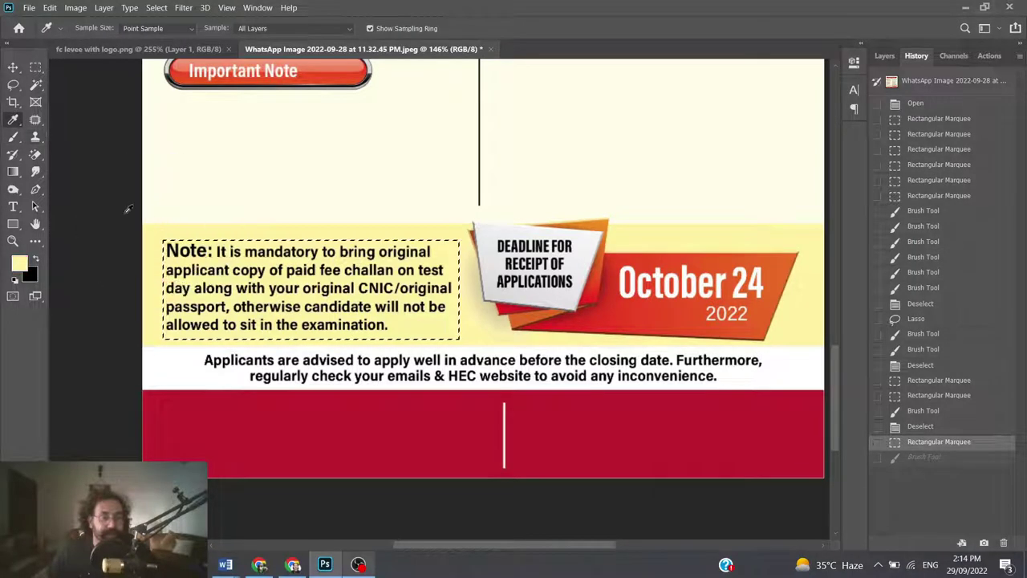
{"action": "left_click", "coordinate": [13, 136]}
{"action": "left_click_drag", "start_coordinate": [224, 289], "coordinate": [541, 275]}
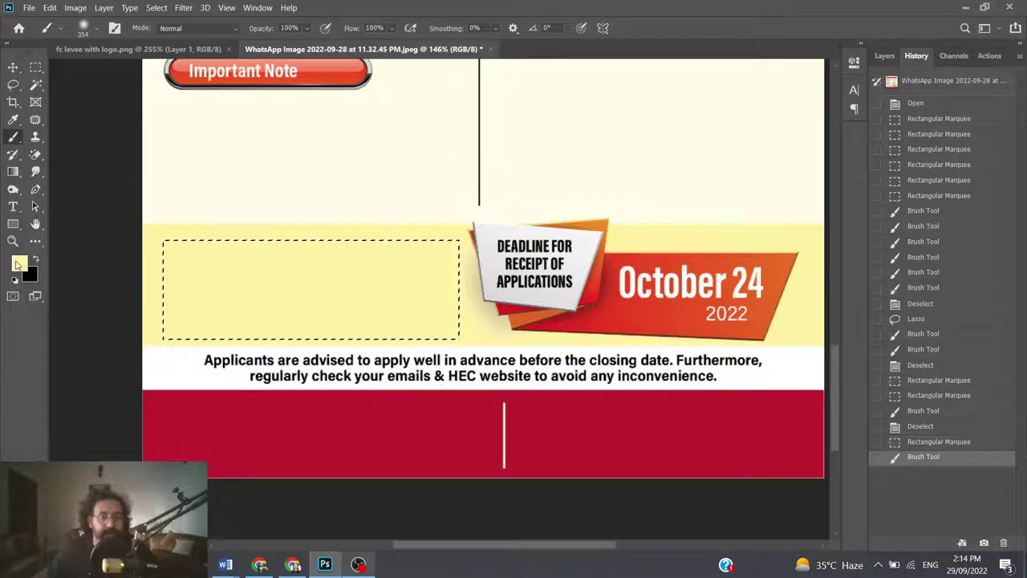
{"action": "key", "text": "l"}
{"action": "key", "text": "ctrl+d"}
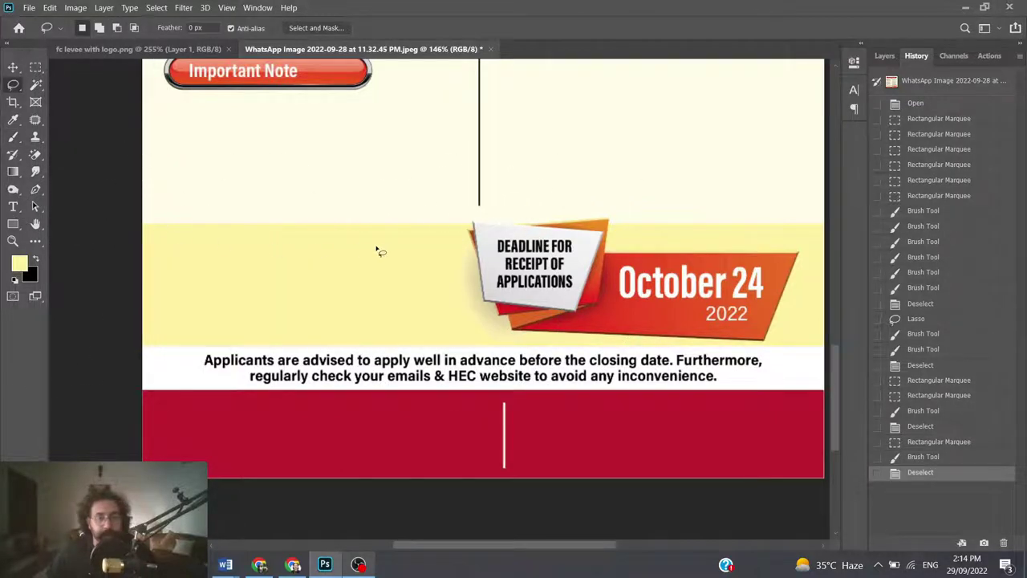
{"action": "scroll", "coordinate": [383, 251], "scroll_direction": "up", "scroll_amount": 1}
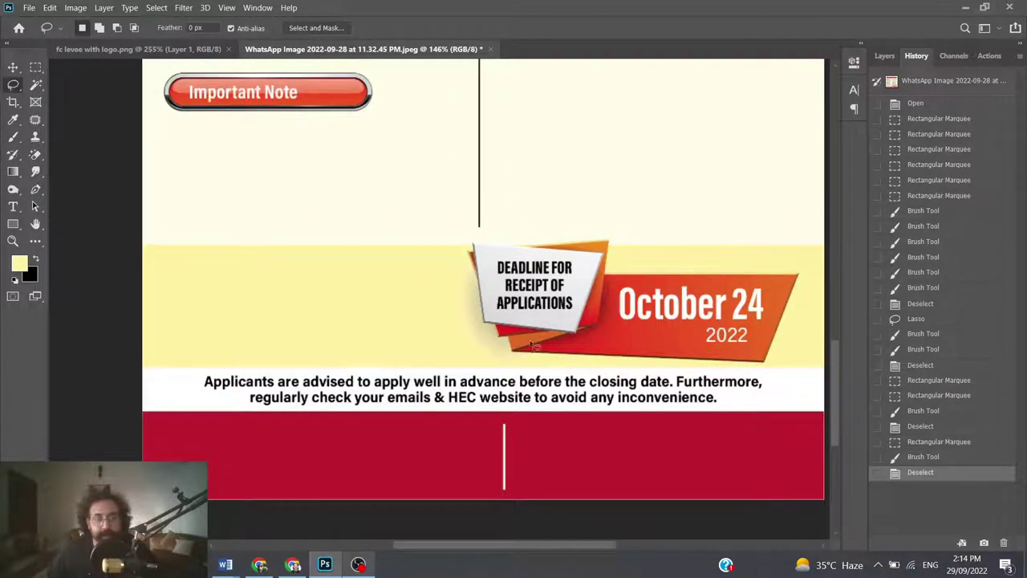
{"action": "scroll", "coordinate": [734, 373], "scroll_direction": "up", "scroll_amount": 2}
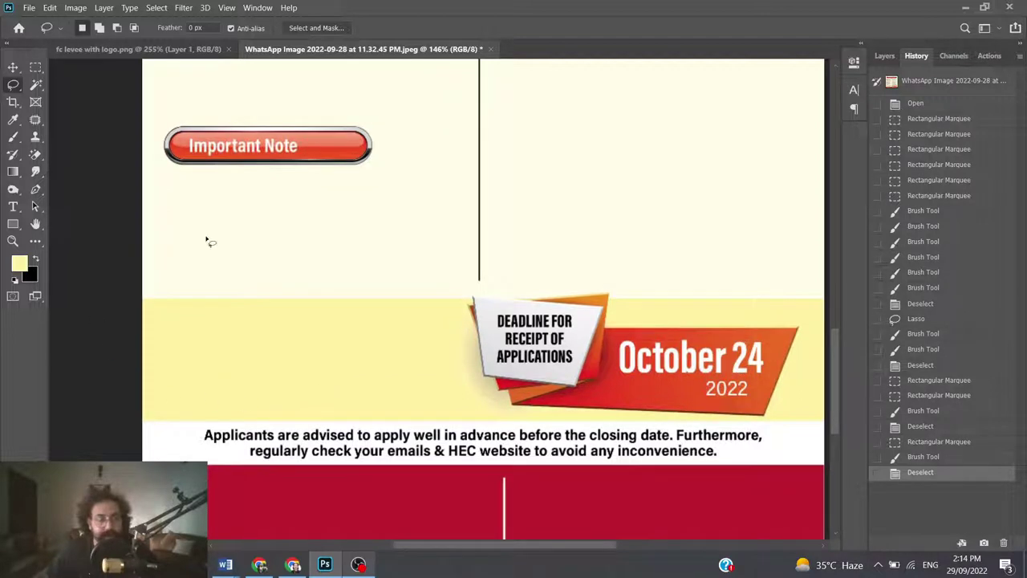
Select the two-line advisory text, sample the strip's white, paint it over, and deselect
{"action": "left_click", "coordinate": [35, 69]}
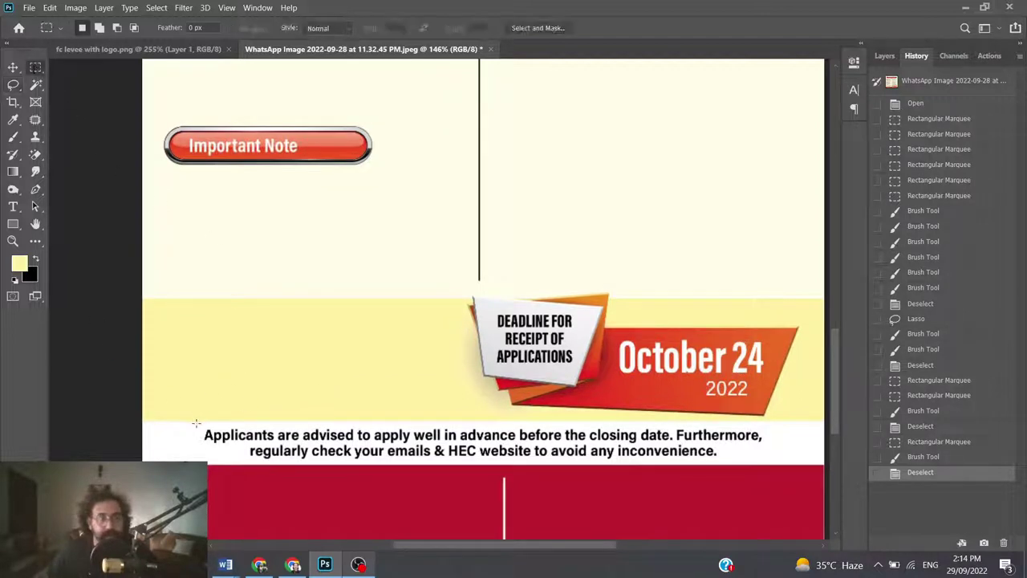
{"action": "left_click_drag", "start_coordinate": [196, 423], "coordinate": [775, 457]}
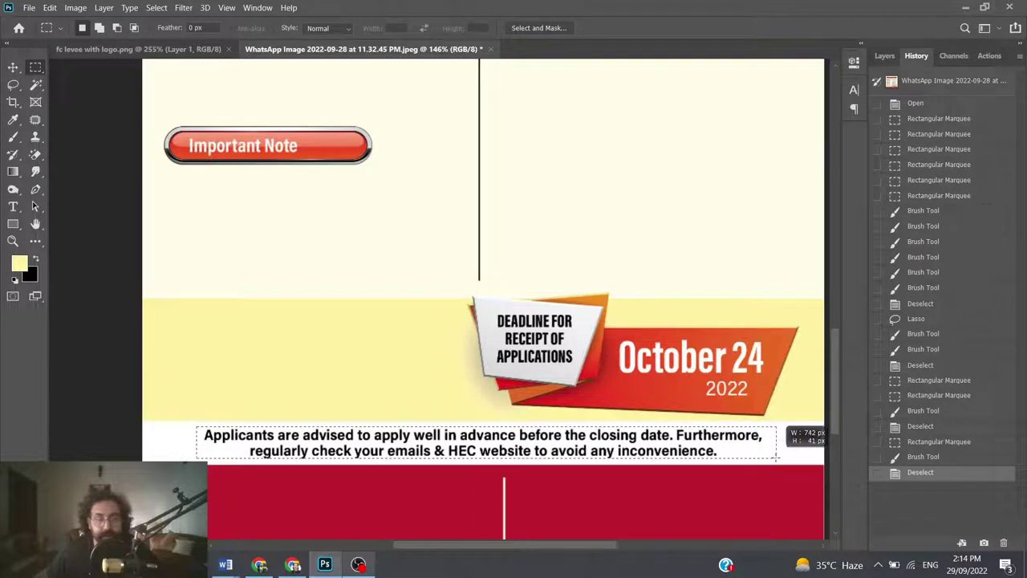
{"action": "left_click_drag", "start_coordinate": [775, 457], "coordinate": [777, 461]}
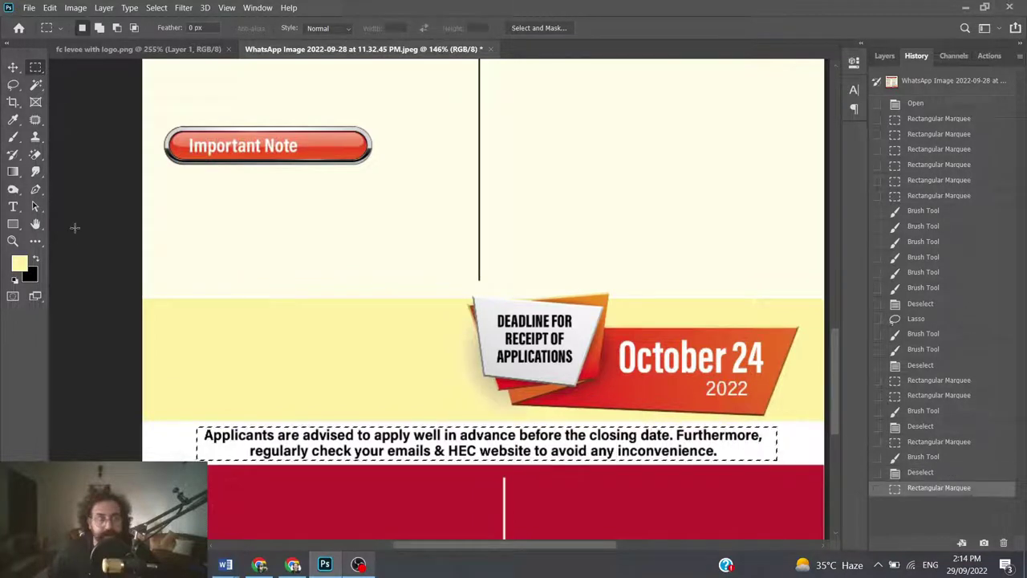
{"action": "left_click", "coordinate": [12, 120]}
{"action": "left_click", "coordinate": [187, 434]}
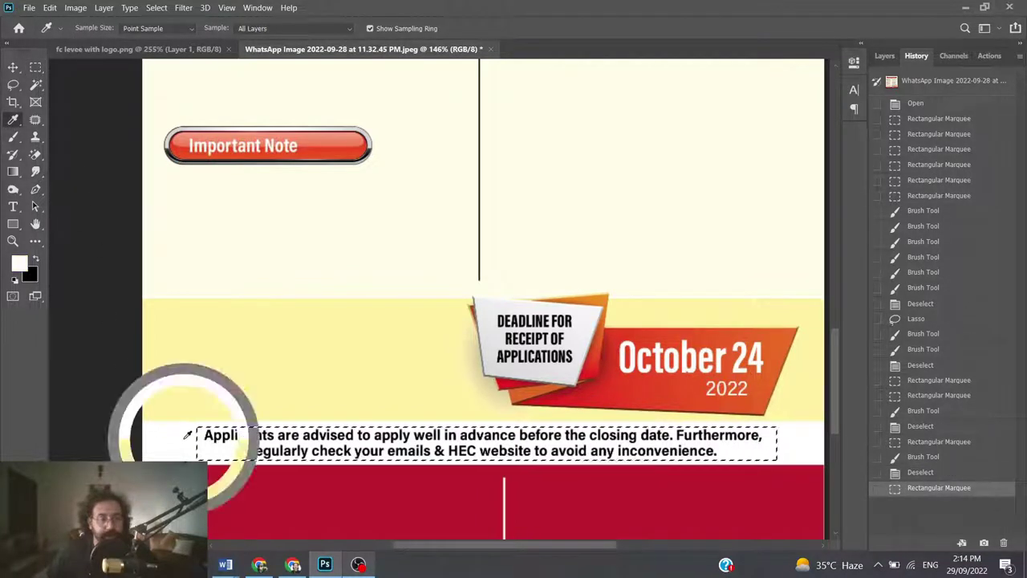
{"action": "left_click", "coordinate": [13, 136]}
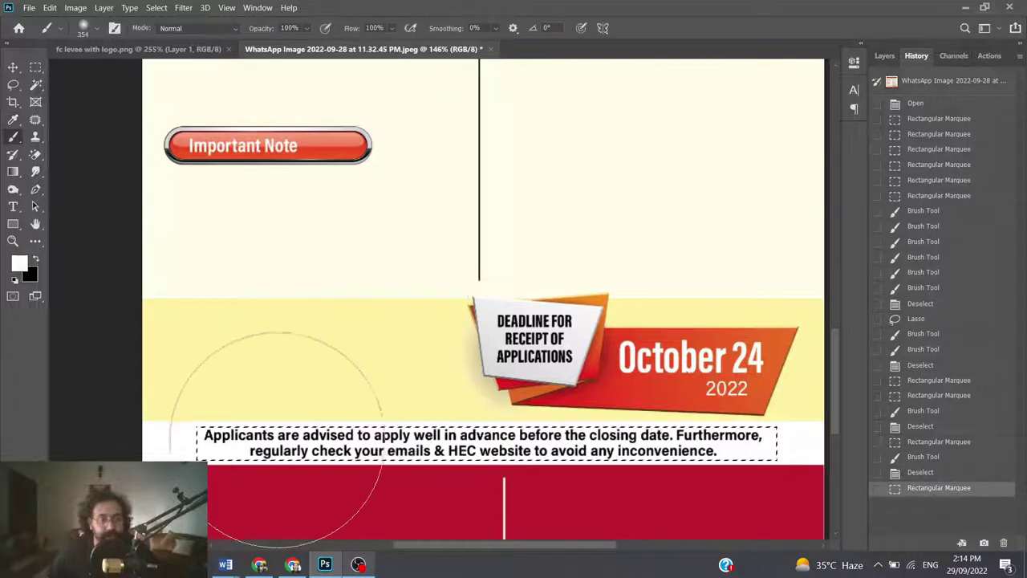
{"action": "left_click_drag", "start_coordinate": [277, 438], "coordinate": [666, 443]}
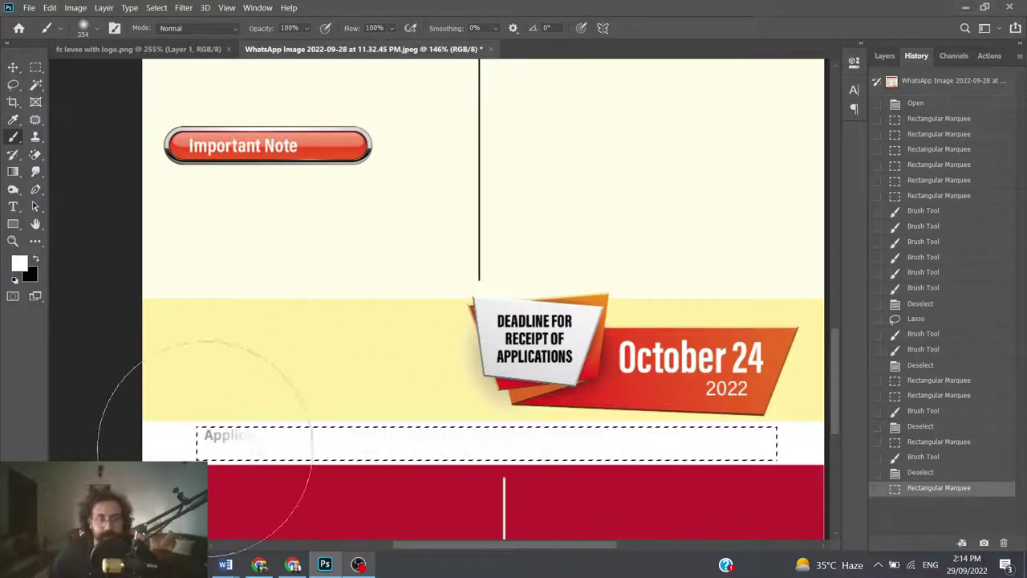
{"action": "left_click", "coordinate": [19, 87]}
{"action": "left_click", "coordinate": [153, 289]}
Scroll back up to the top of the poster
{"action": "scroll", "coordinate": [152, 289], "scroll_direction": "up", "scroll_amount": 5}
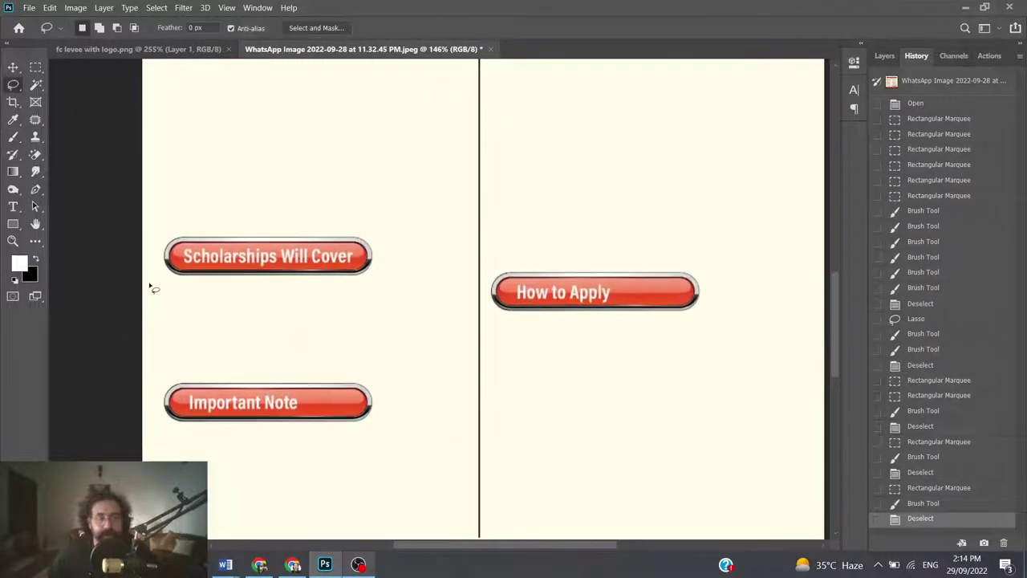
{"action": "scroll", "coordinate": [152, 289], "scroll_direction": "up", "scroll_amount": 2}
{"action": "scroll", "coordinate": [150, 289], "scroll_direction": "up", "scroll_amount": 3}
{"action": "scroll", "coordinate": [150, 290], "scroll_direction": "up", "scroll_amount": 2}
{"action": "scroll", "coordinate": [147, 291], "scroll_direction": "up", "scroll_amount": 3}
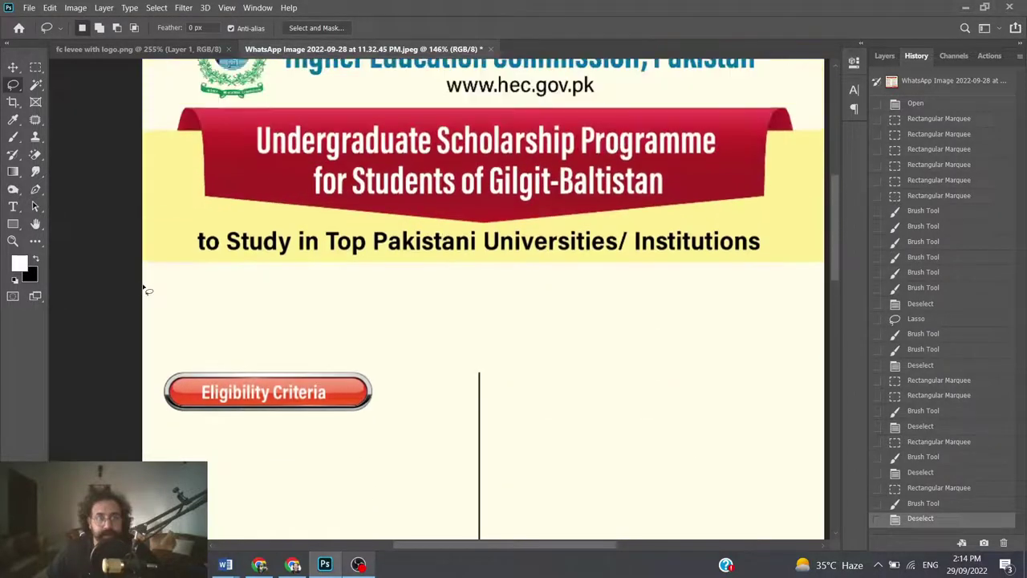
{"action": "scroll", "coordinate": [147, 291], "scroll_direction": "up", "scroll_amount": 2}
{"action": "scroll", "coordinate": [145, 289], "scroll_direction": "up", "scroll_amount": 2}
{"action": "scroll", "coordinate": [224, 281], "scroll_direction": "up", "scroll_amount": 3}
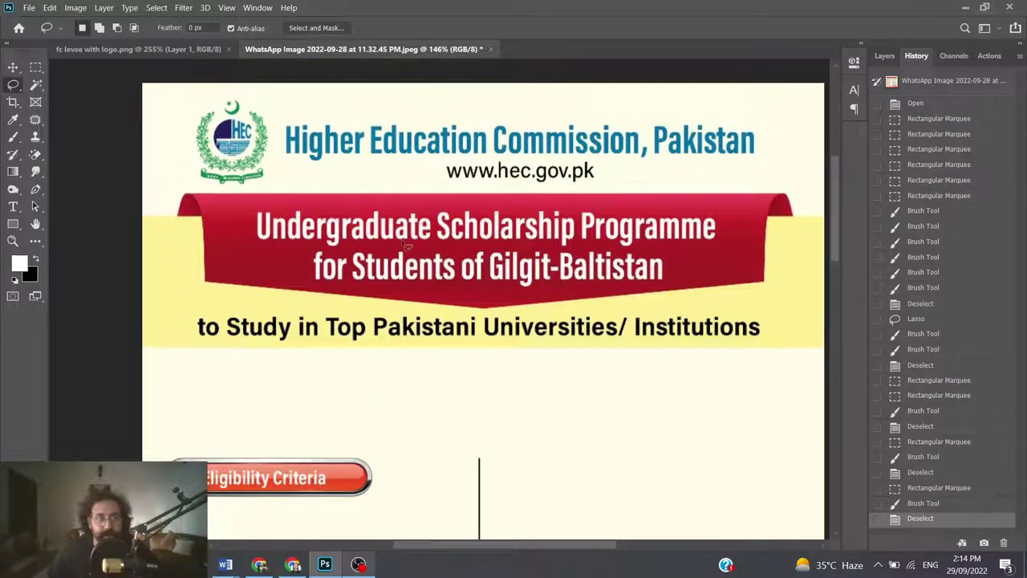
{"action": "left_click", "coordinate": [36, 68]}
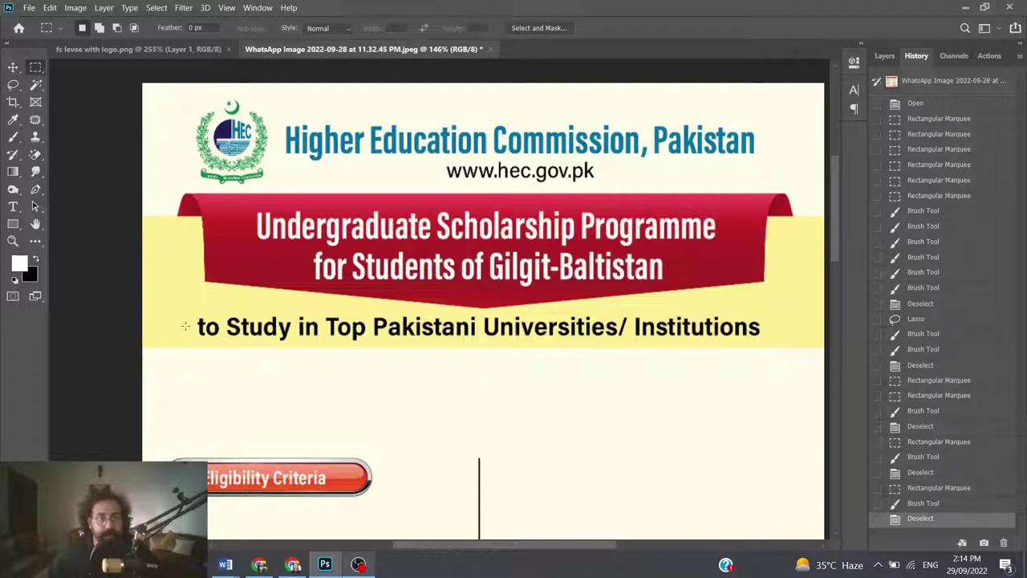
Paint over the 'to Study in…' line under the red ribbon with the band's light yellow
{"action": "left_click_drag", "start_coordinate": [188, 312], "coordinate": [771, 344]}
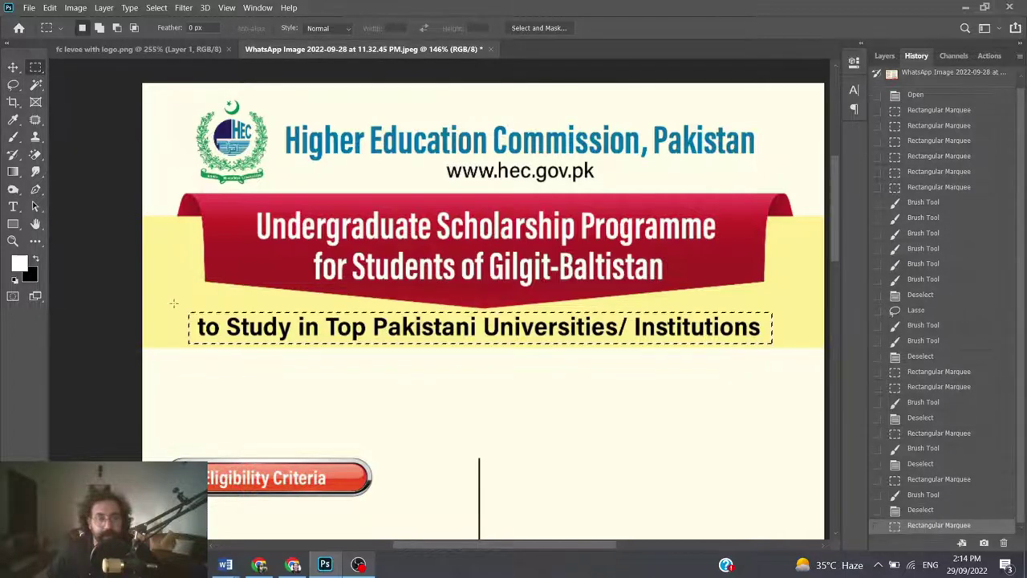
{"action": "left_click", "coordinate": [13, 119]}
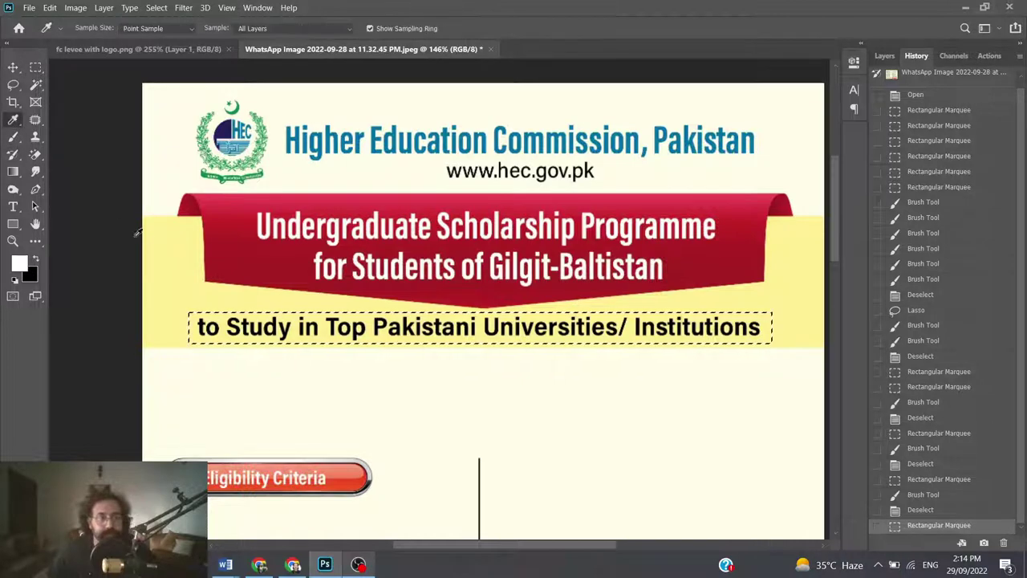
{"action": "left_click", "coordinate": [158, 269]}
{"action": "left_click", "coordinate": [13, 137]}
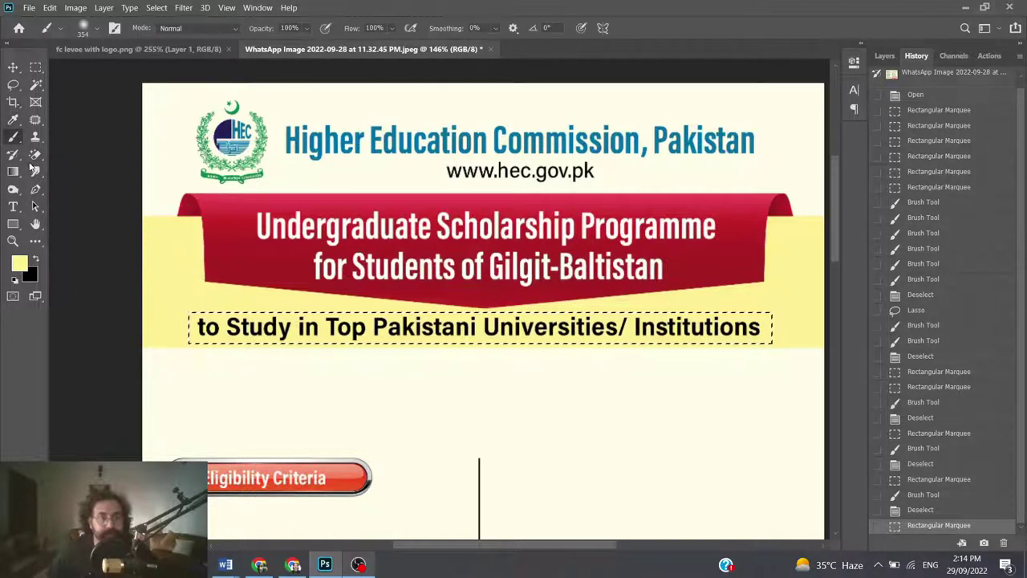
{"action": "left_click_drag", "start_coordinate": [213, 341], "coordinate": [770, 329]}
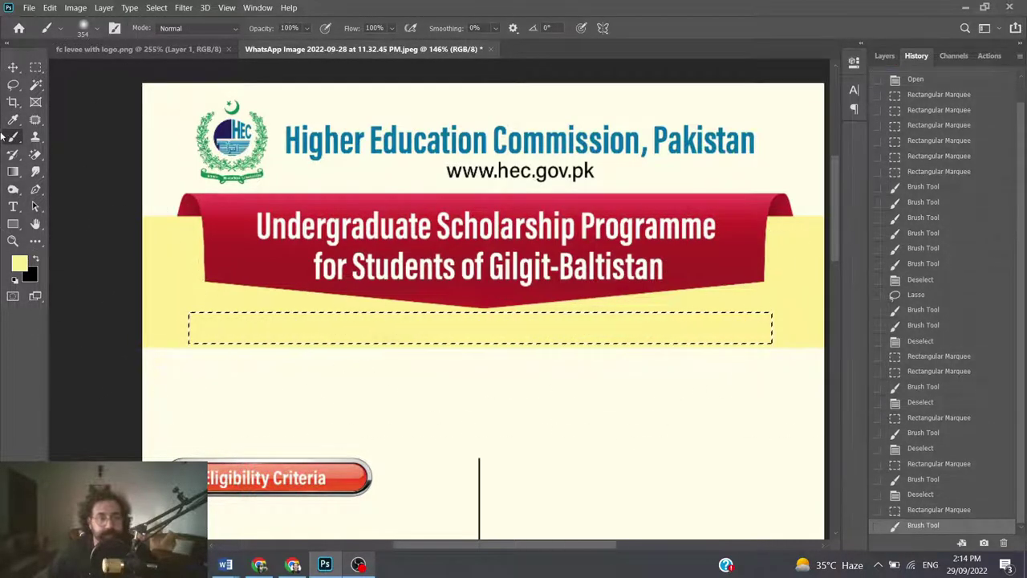
{"action": "left_click", "coordinate": [13, 85]}
{"action": "key", "text": "ctrl+d"}
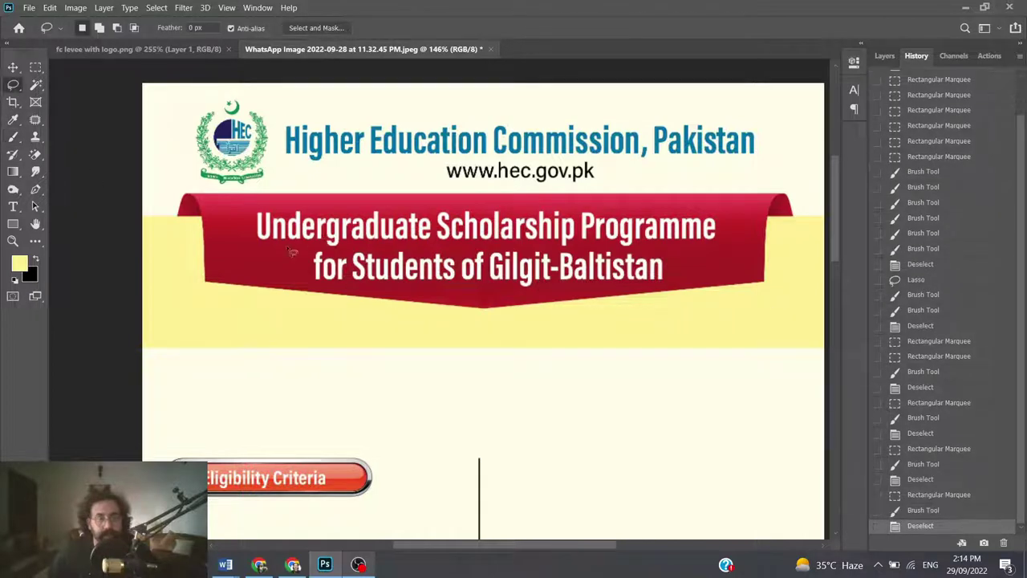
Draw a rectangular selection around the HEC logo, commission title and web address
{"action": "left_click_drag", "start_coordinate": [495, 544], "coordinate": [481, 552]}
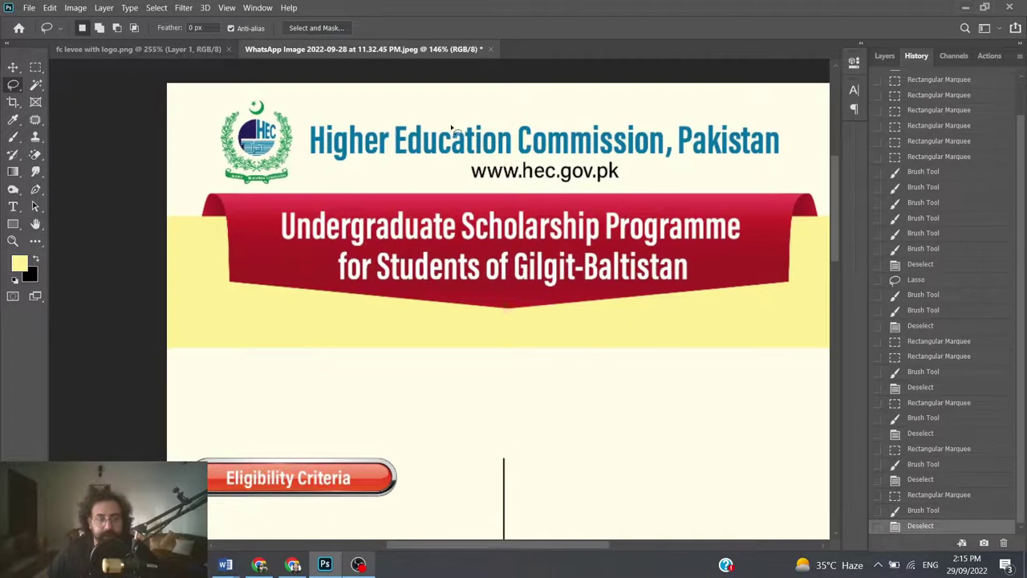
{"action": "left_click_drag", "start_coordinate": [515, 549], "coordinate": [522, 548]}
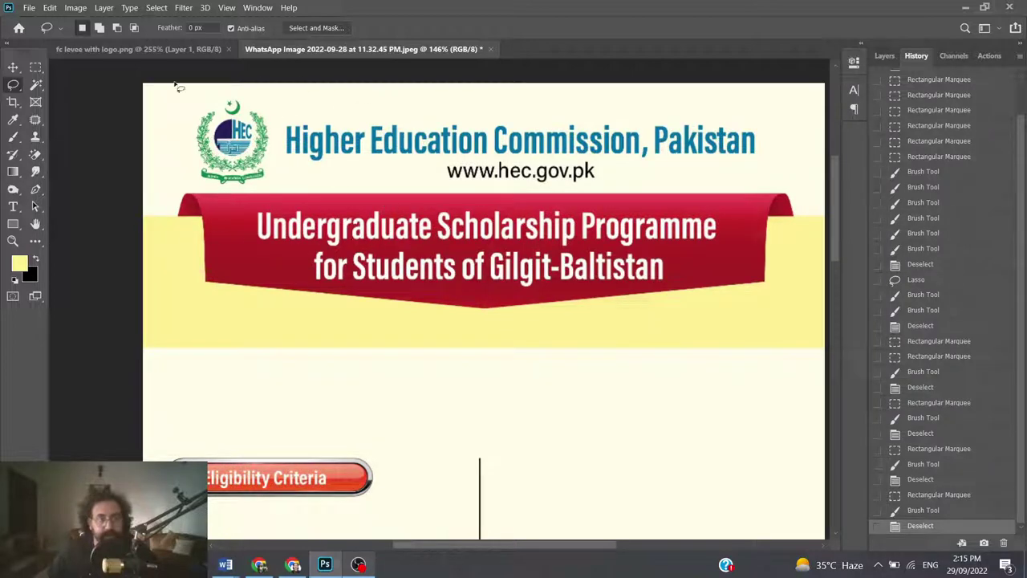
{"action": "left_click", "coordinate": [34, 68]}
{"action": "left_click_drag", "start_coordinate": [185, 91], "coordinate": [776, 186]}
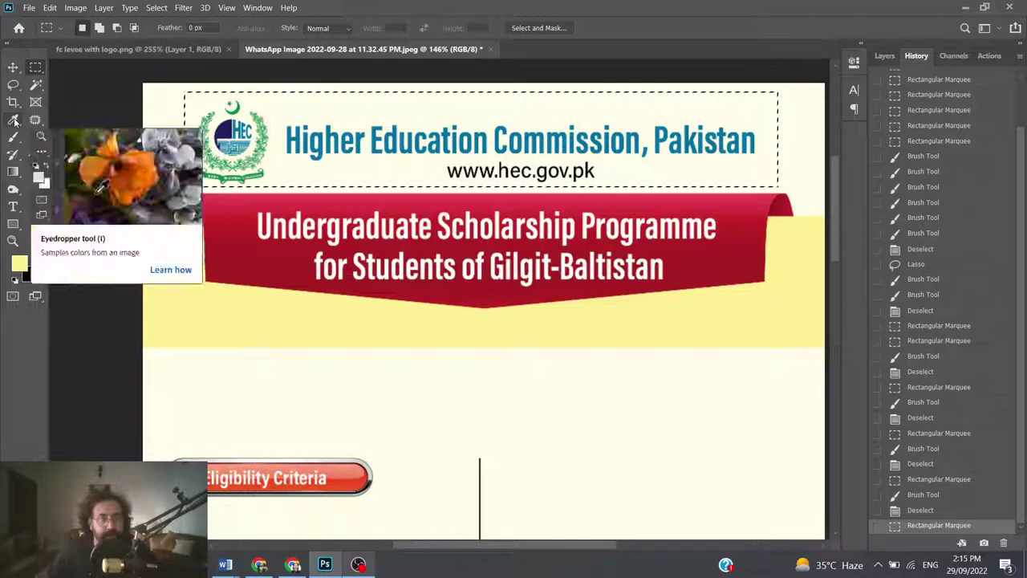
Paint the selected HEC logo, title and web address over in cream, then deselect
{"action": "left_click", "coordinate": [13, 121]}
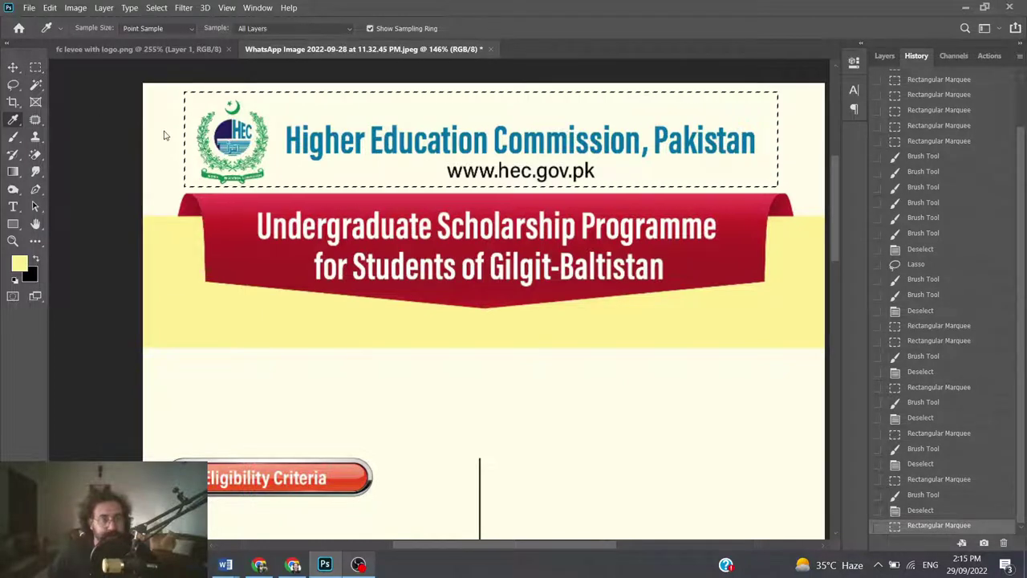
{"action": "left_click", "coordinate": [14, 137]}
{"action": "left_click_drag", "start_coordinate": [184, 136], "coordinate": [794, 133]}
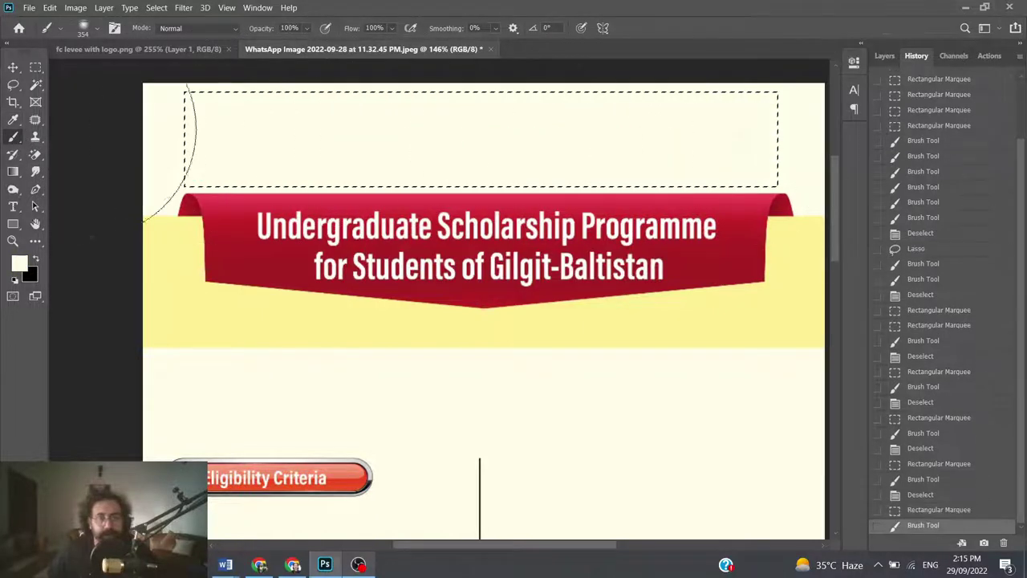
{"action": "left_click", "coordinate": [13, 84]}
{"action": "left_click", "coordinate": [249, 176]}
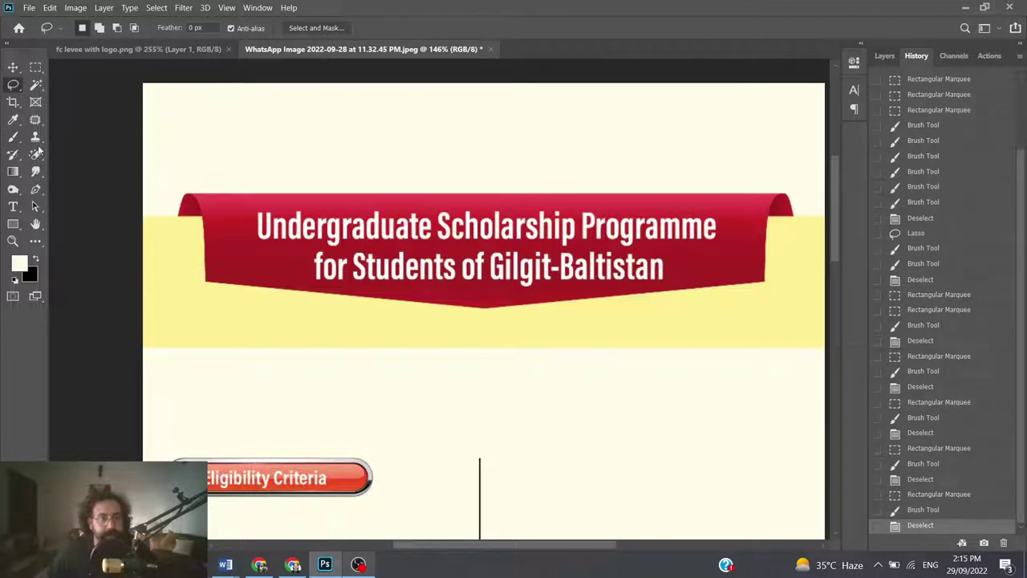
{"action": "left_click", "coordinate": [35, 68]}
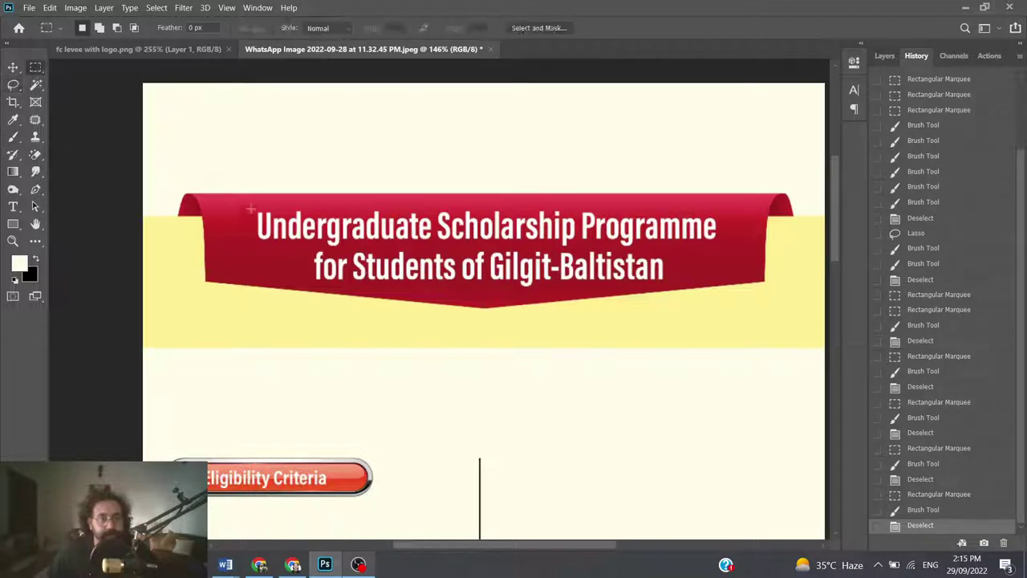
Select the ribbon's title text and paint it over with the ribbon's red
{"action": "left_click_drag", "start_coordinate": [253, 209], "coordinate": [724, 286]}
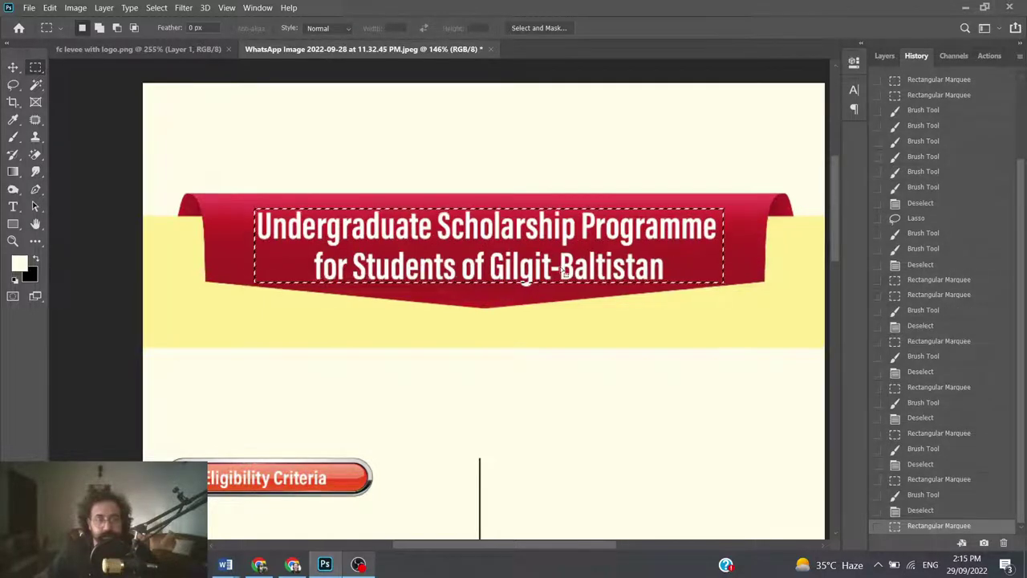
{"action": "scroll", "coordinate": [572, 280], "scroll_direction": "up", "scroll_amount": 5}
{"action": "scroll", "coordinate": [573, 281], "scroll_direction": "down", "scroll_amount": 10}
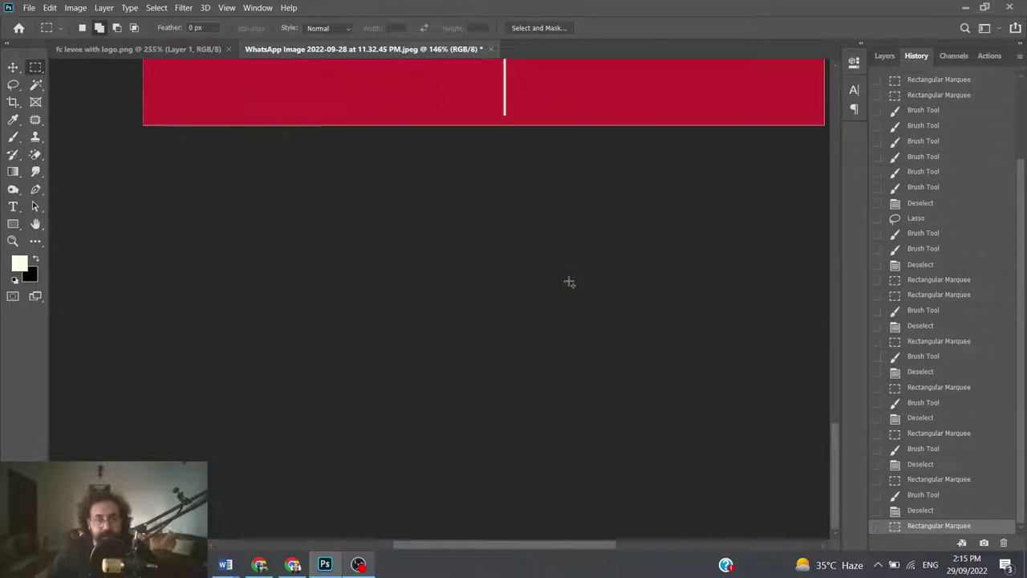
{"action": "scroll", "coordinate": [566, 280], "scroll_direction": "up", "scroll_amount": 1}
{"action": "scroll", "coordinate": [545, 261], "scroll_direction": "up", "scroll_amount": 2}
{"action": "scroll", "coordinate": [542, 261], "scroll_direction": "up", "scroll_amount": 3}
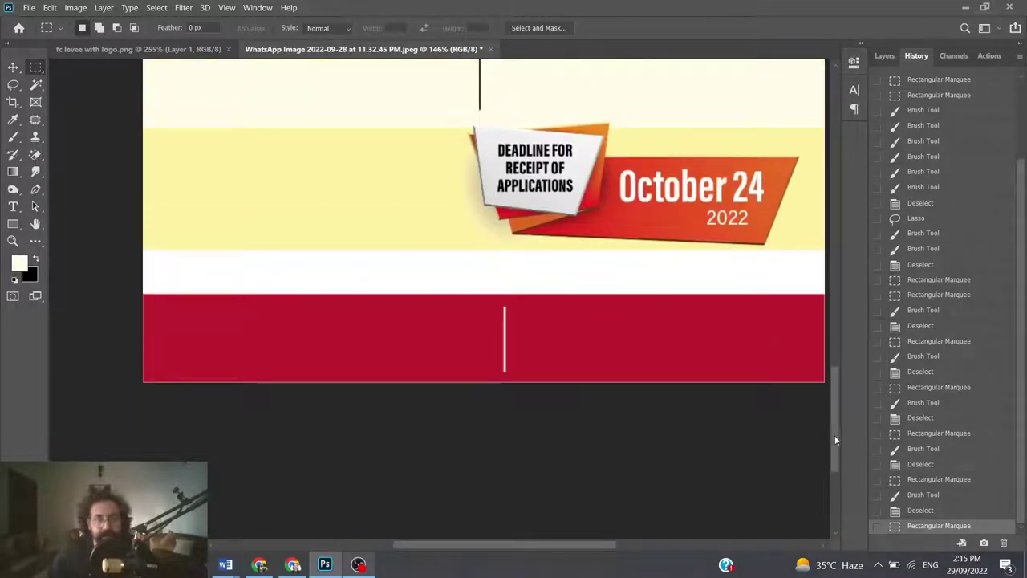
{"action": "left_click_drag", "start_coordinate": [835, 440], "coordinate": [837, 241]}
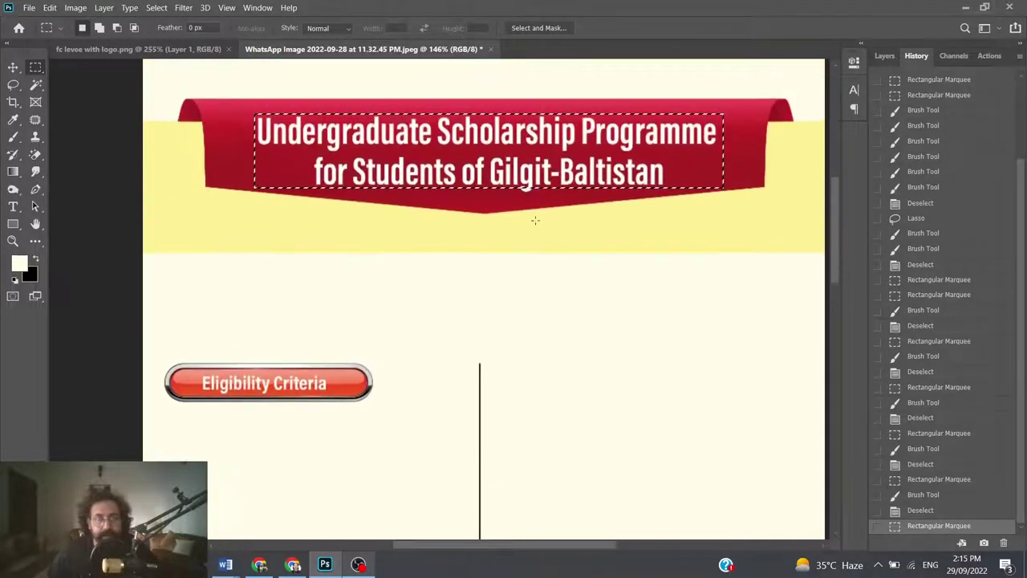
{"action": "left_click", "coordinate": [13, 119]}
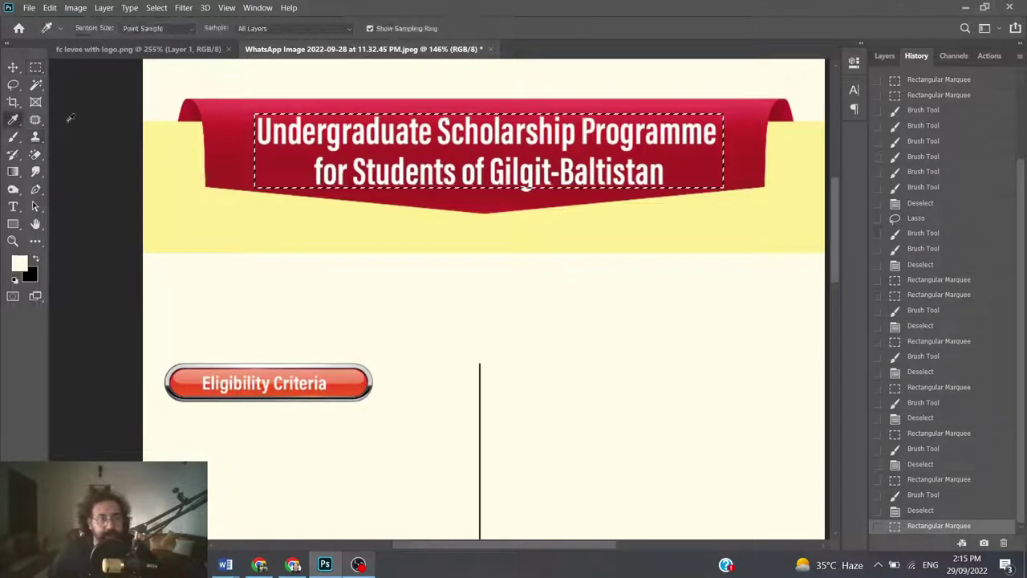
{"action": "left_click", "coordinate": [249, 166]}
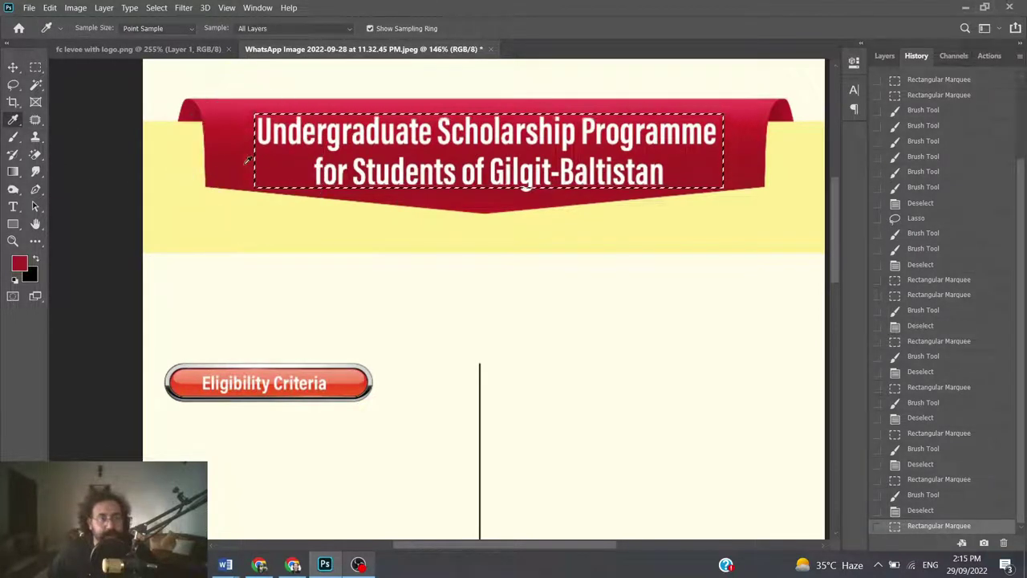
{"action": "left_click", "coordinate": [13, 136]}
{"action": "left_click_drag", "start_coordinate": [276, 126], "coordinate": [527, 188]}
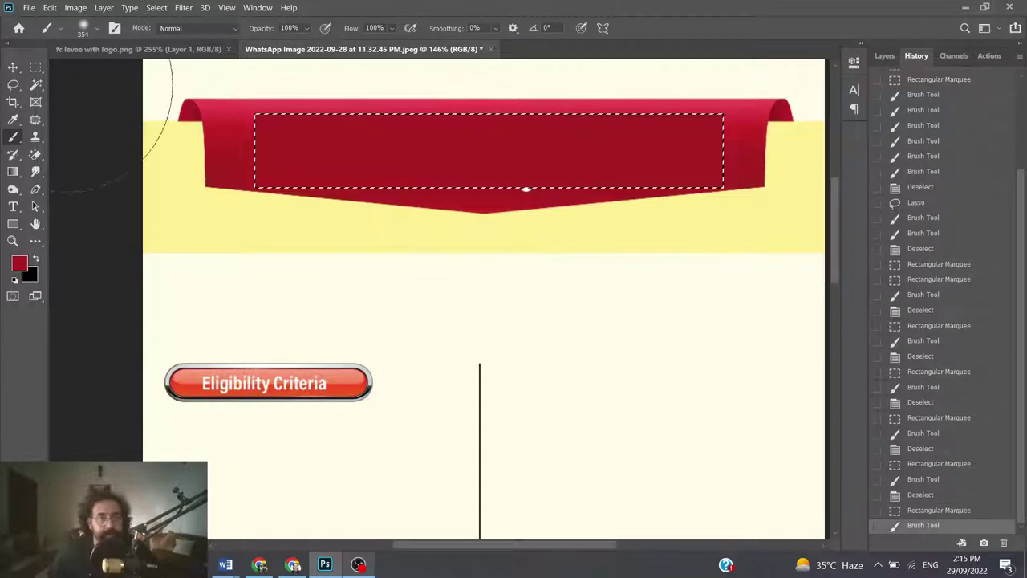
{"action": "key", "text": "l"}
{"action": "key", "text": "ctrl+d"}
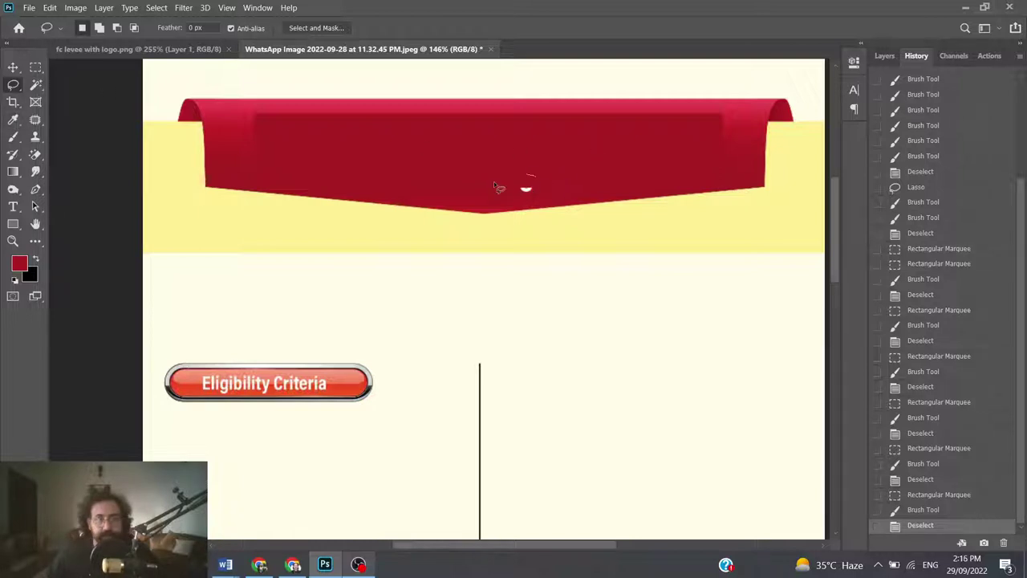
Lasso the leftover white speck on the ribbon and paint it red
{"action": "left_click_drag", "start_coordinate": [537, 199], "coordinate": [534, 175]}
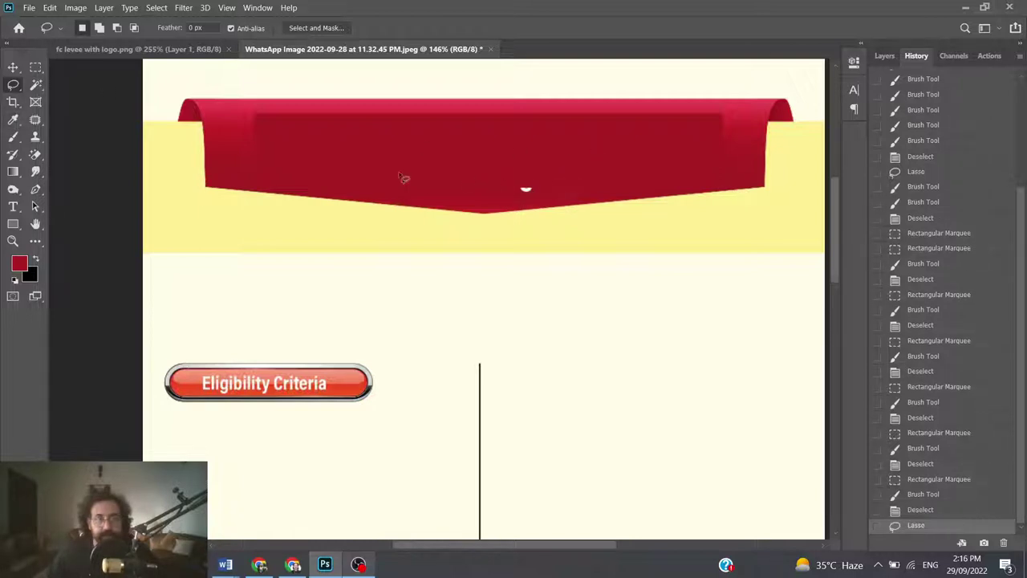
{"action": "left_click", "coordinate": [12, 136]}
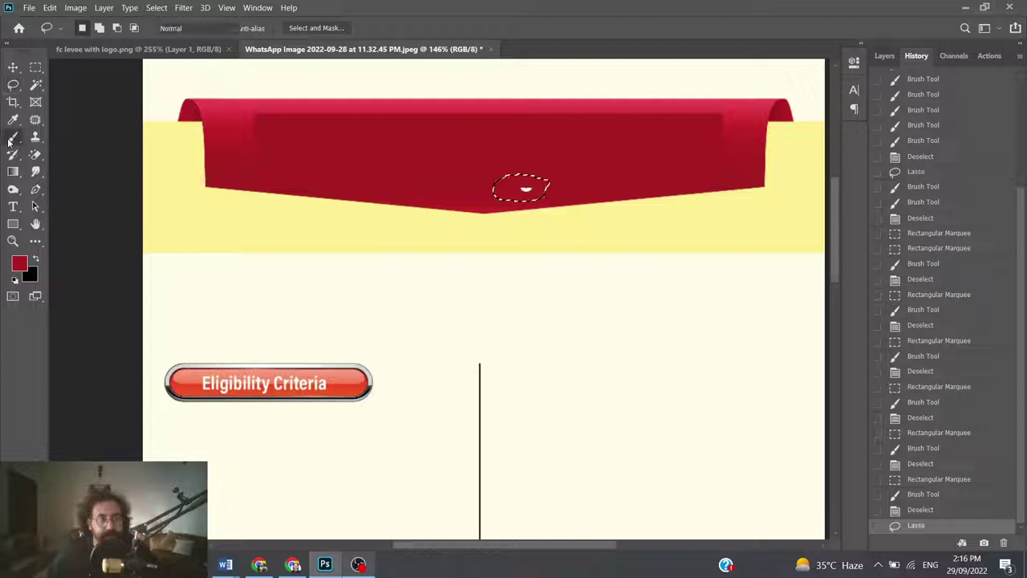
{"action": "left_click", "coordinate": [522, 184]}
{"action": "left_click", "coordinate": [13, 85]}
{"action": "left_click", "coordinate": [172, 172]}
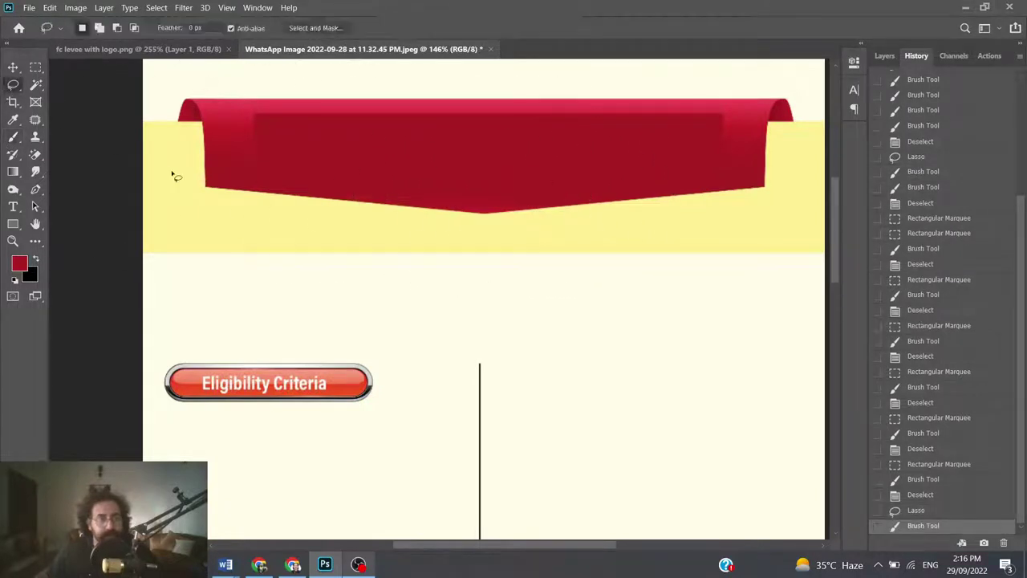
Zoom out to the whole poster, then zoom in to 255% on the deadline banner
{"action": "scroll", "coordinate": [469, 314], "scroll_direction": "down", "scroll_amount": 3}
{"action": "scroll", "coordinate": [469, 314], "scroll_direction": "down", "scroll_amount": 3}
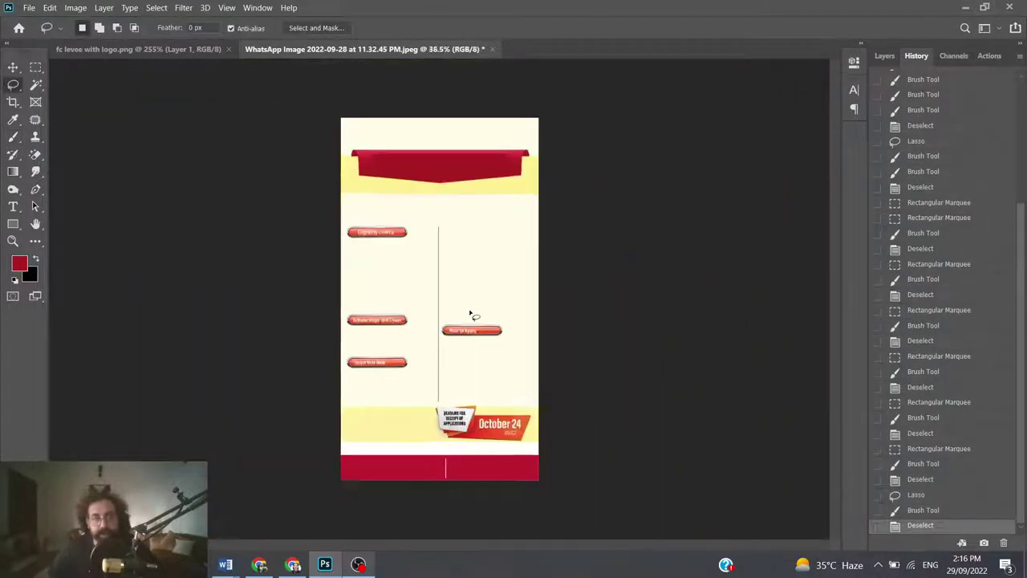
{"action": "scroll", "coordinate": [538, 385], "scroll_direction": "up", "scroll_amount": 3}
{"action": "scroll", "coordinate": [536, 386], "scroll_direction": "up", "scroll_amount": 1}
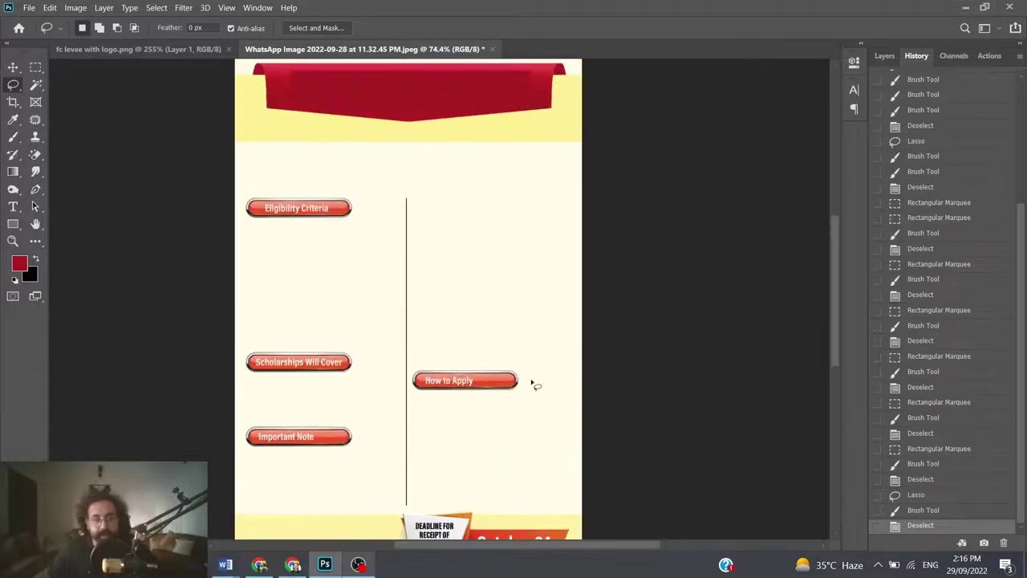
{"action": "scroll", "coordinate": [313, 314], "scroll_direction": "down", "scroll_amount": 1}
{"action": "scroll", "coordinate": [453, 367], "scroll_direction": "up", "scroll_amount": 1}
{"action": "scroll", "coordinate": [455, 367], "scroll_direction": "up", "scroll_amount": 2}
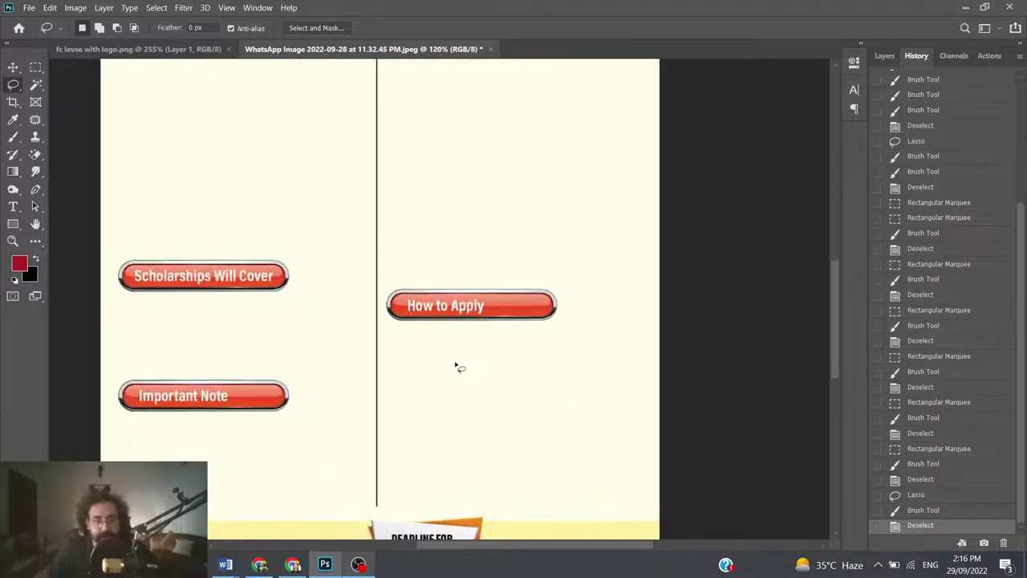
{"action": "scroll", "coordinate": [457, 367], "scroll_direction": "down", "scroll_amount": 2}
{"action": "scroll", "coordinate": [458, 366], "scroll_direction": "down", "scroll_amount": 2}
{"action": "scroll", "coordinate": [458, 366], "scroll_direction": "up", "scroll_amount": 1}
{"action": "scroll", "coordinate": [457, 366], "scroll_direction": "up", "scroll_amount": 1}
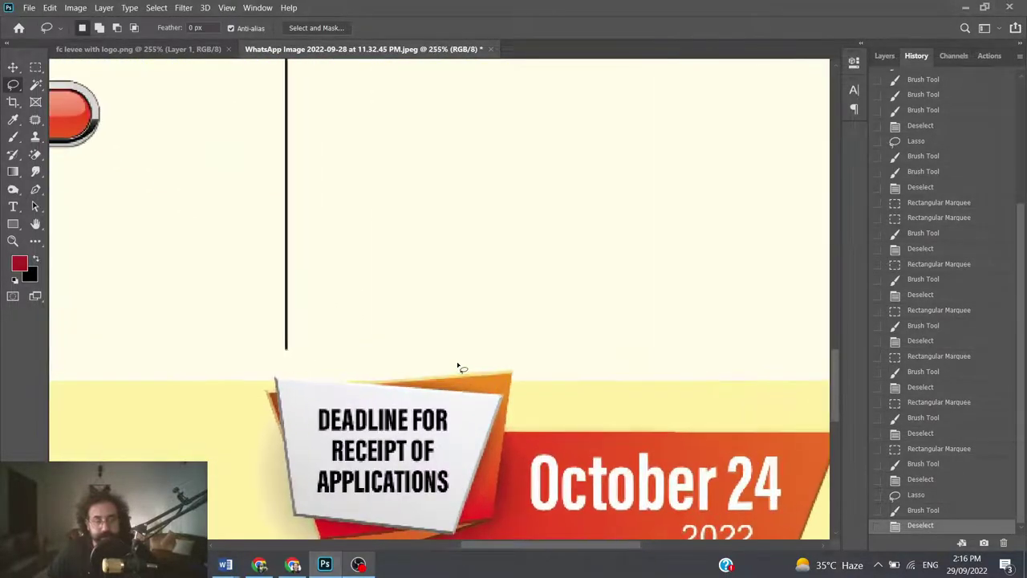
{"action": "scroll", "coordinate": [456, 367], "scroll_direction": "up", "scroll_amount": 1}
{"action": "scroll", "coordinate": [456, 366], "scroll_direction": "up", "scroll_amount": 1}
{"action": "scroll", "coordinate": [458, 367], "scroll_direction": "down", "scroll_amount": 1}
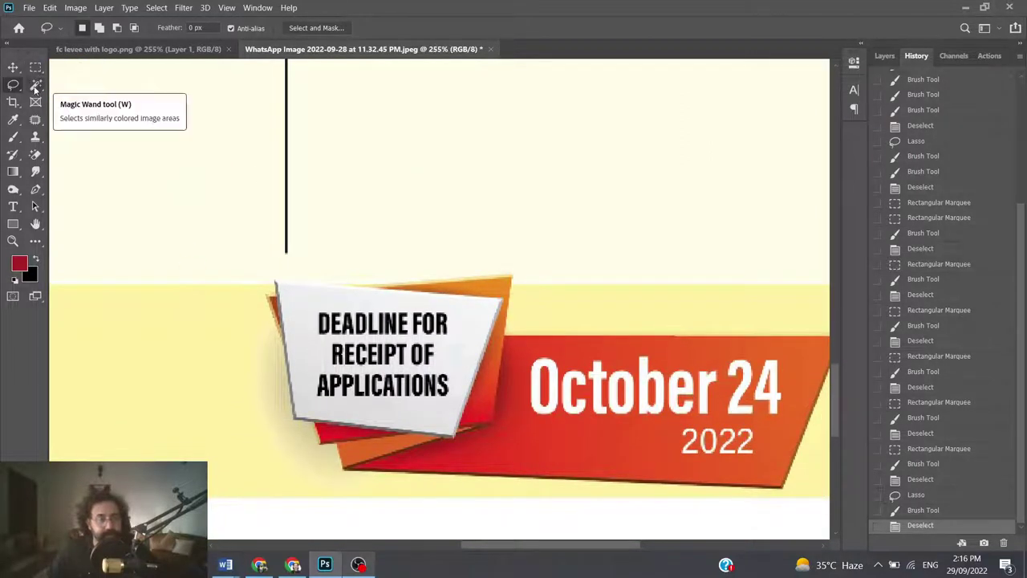
Select the white deadline box with a straight-edged polygonal lasso outline
{"action": "left_click", "coordinate": [36, 83]}
{"action": "left_click", "coordinate": [326, 295]}
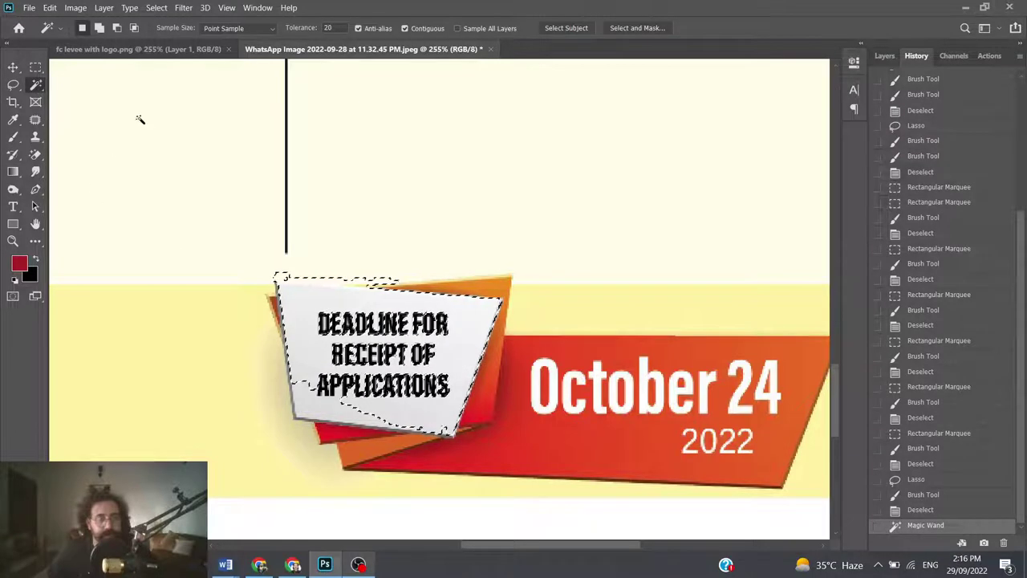
{"action": "left_click", "coordinate": [13, 68]}
{"action": "left_click", "coordinate": [14, 85]}
{"action": "left_click", "coordinate": [136, 170]}
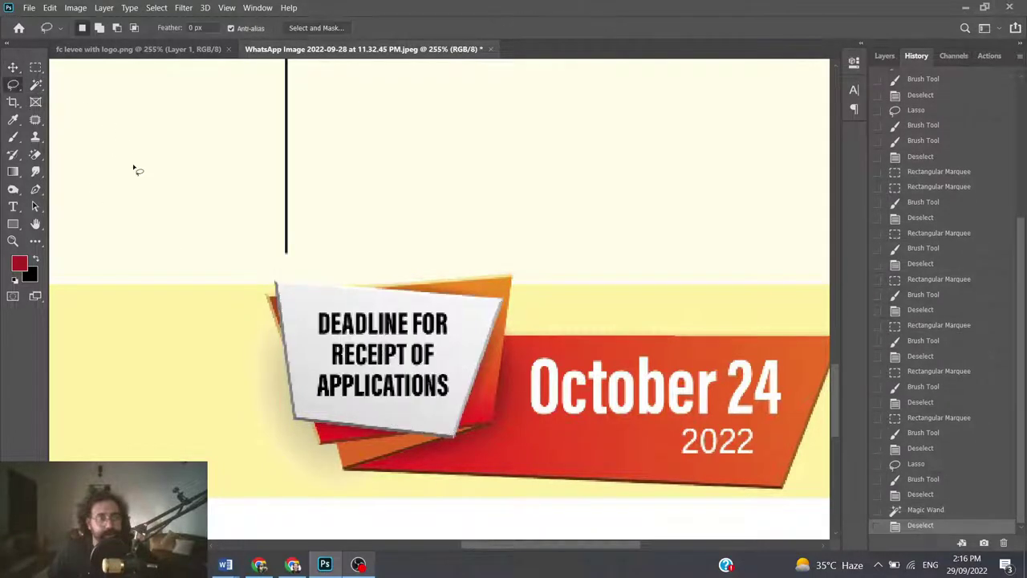
{"action": "right_click", "coordinate": [13, 85]}
{"action": "left_click", "coordinate": [73, 95]}
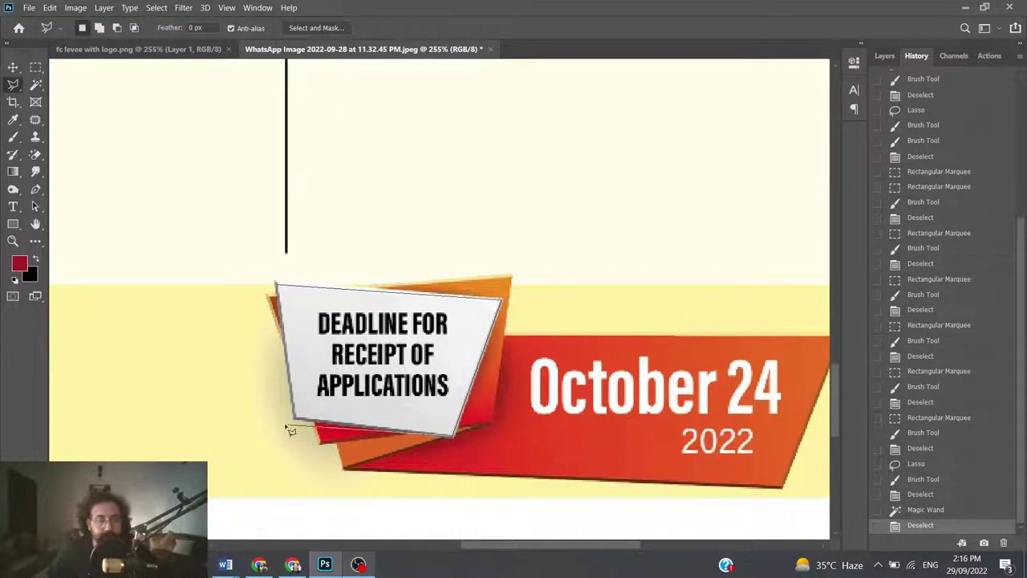
{"action": "left_click", "coordinate": [277, 284]}
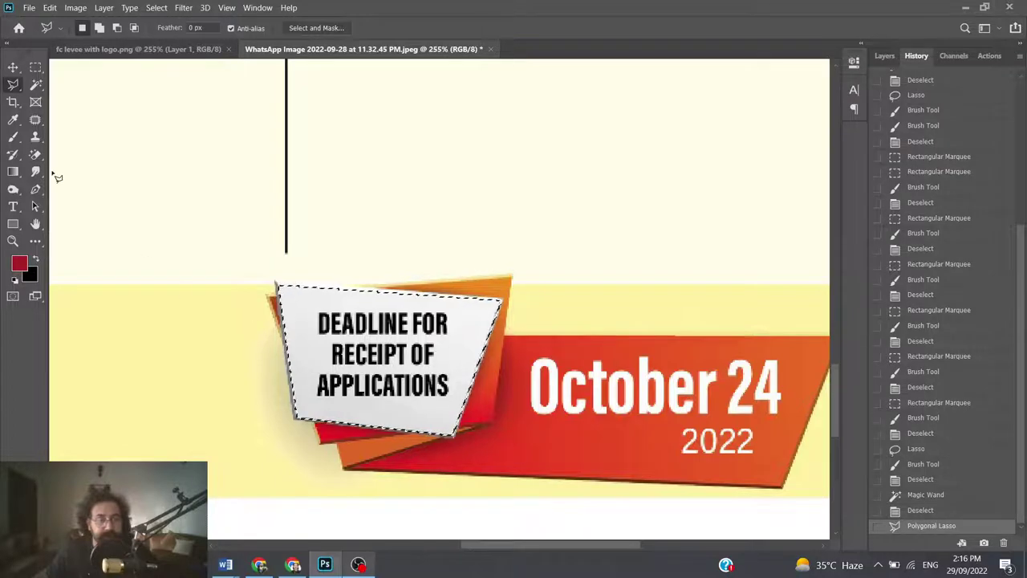
Paint the deadline wording over with the box's light grey and deselect
{"action": "left_click", "coordinate": [13, 137]}
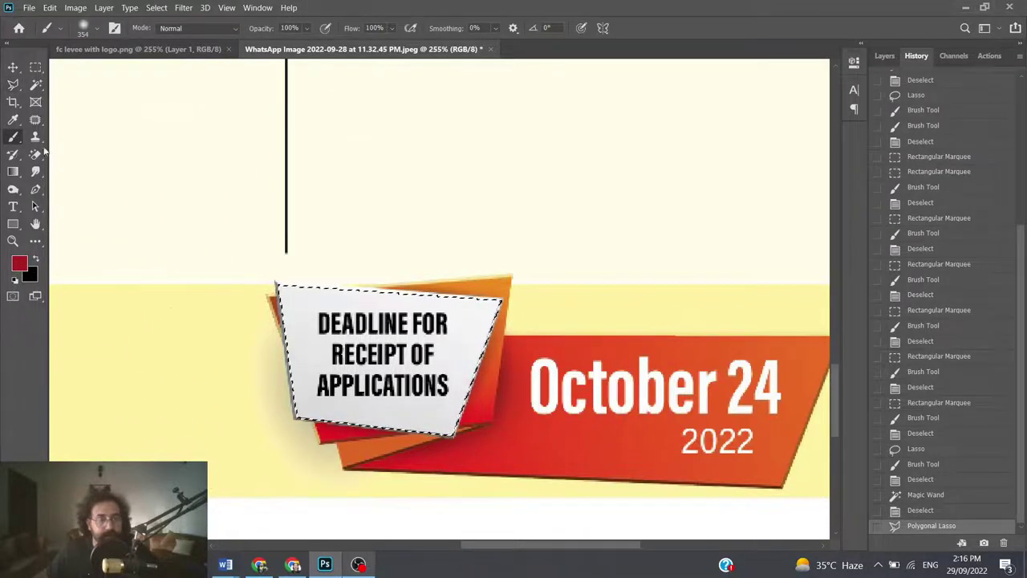
{"action": "left_click", "coordinate": [13, 119]}
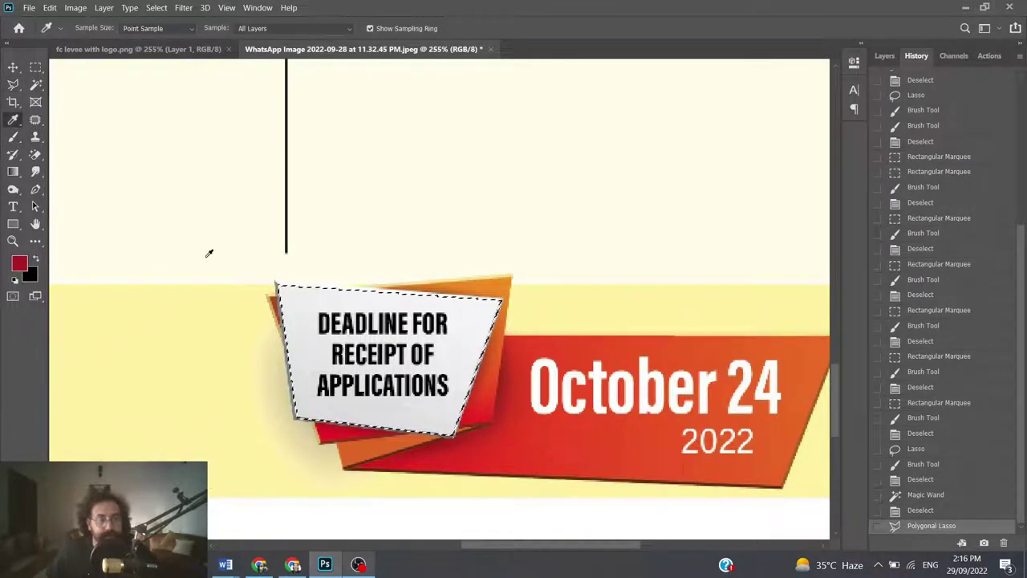
{"action": "left_click", "coordinate": [305, 294]}
{"action": "left_click", "coordinate": [13, 137]}
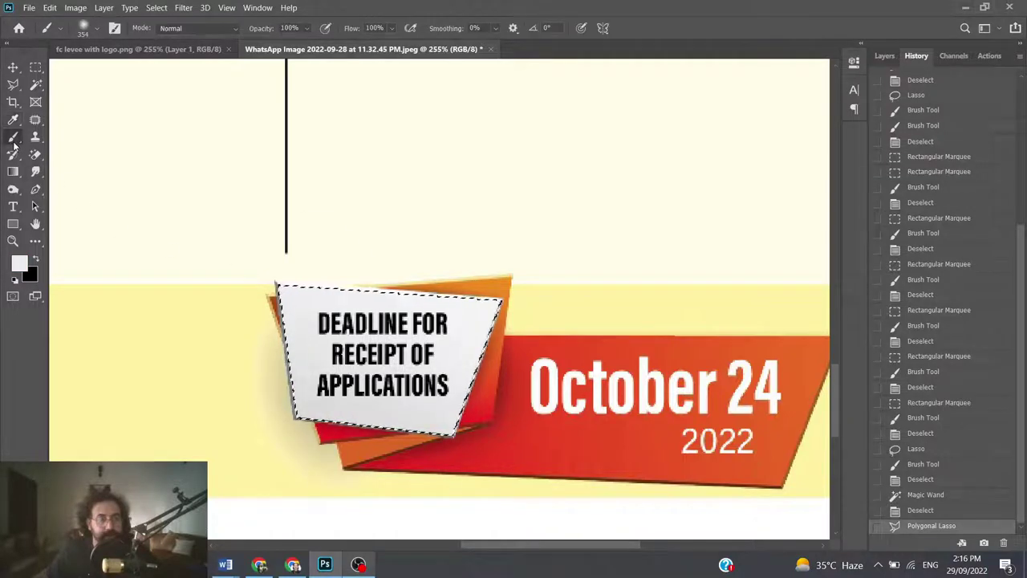
{"action": "left_click", "coordinate": [369, 426]}
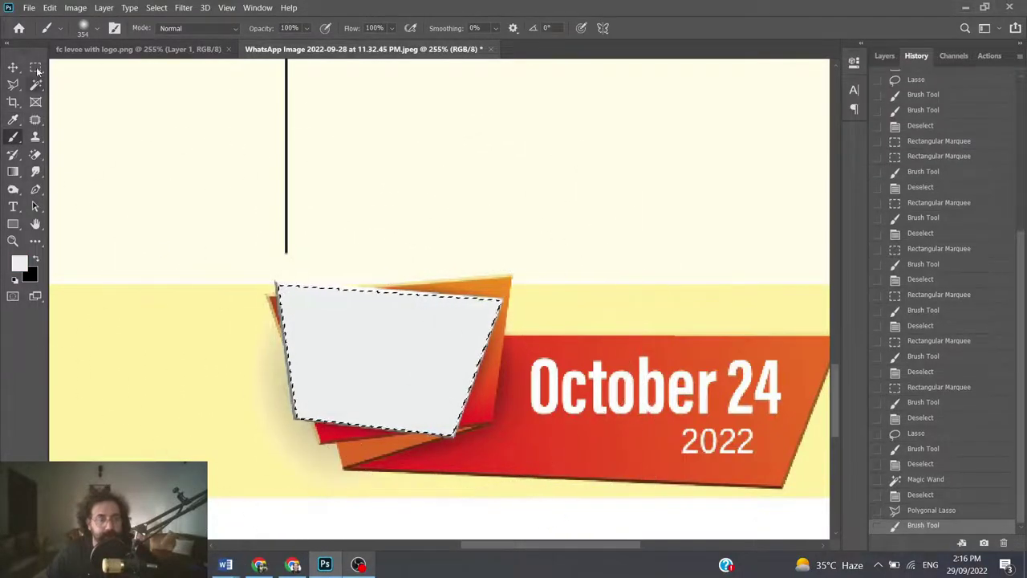
{"action": "right_click", "coordinate": [13, 84]}
{"action": "left_click", "coordinate": [89, 83]}
{"action": "key", "text": "ctrl+d"}
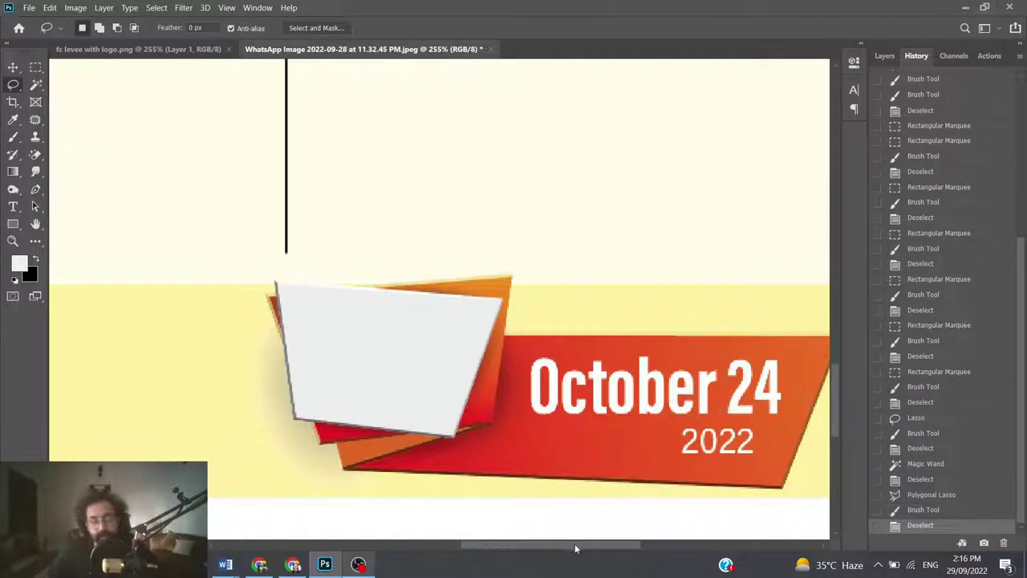
Lasso the October 24 2022 date, paint it over in the banner's red-orange, and deselect
{"action": "left_click_drag", "start_coordinate": [574, 548], "coordinate": [607, 549]}
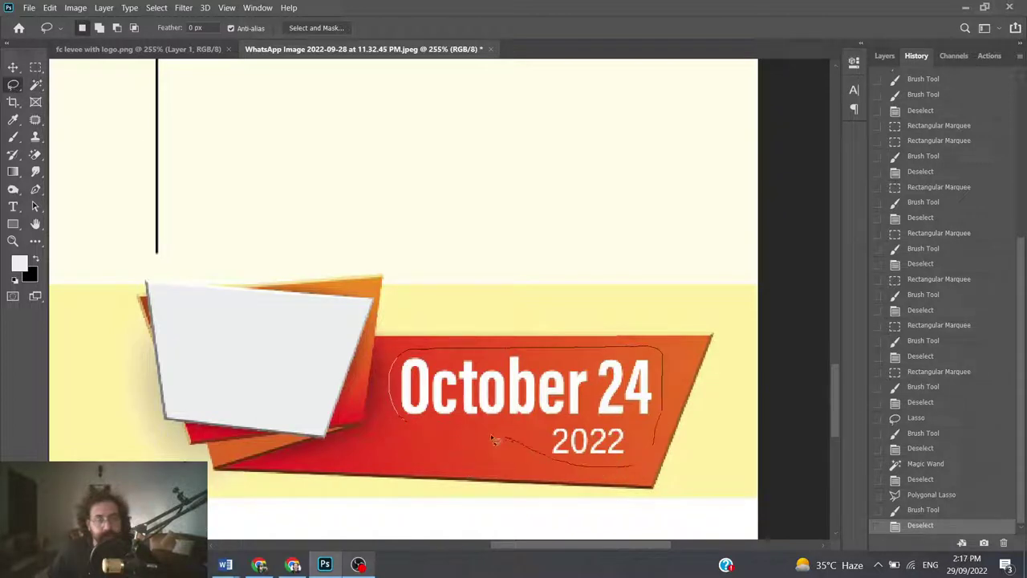
{"action": "left_click_drag", "start_coordinate": [408, 427], "coordinate": [401, 419]}
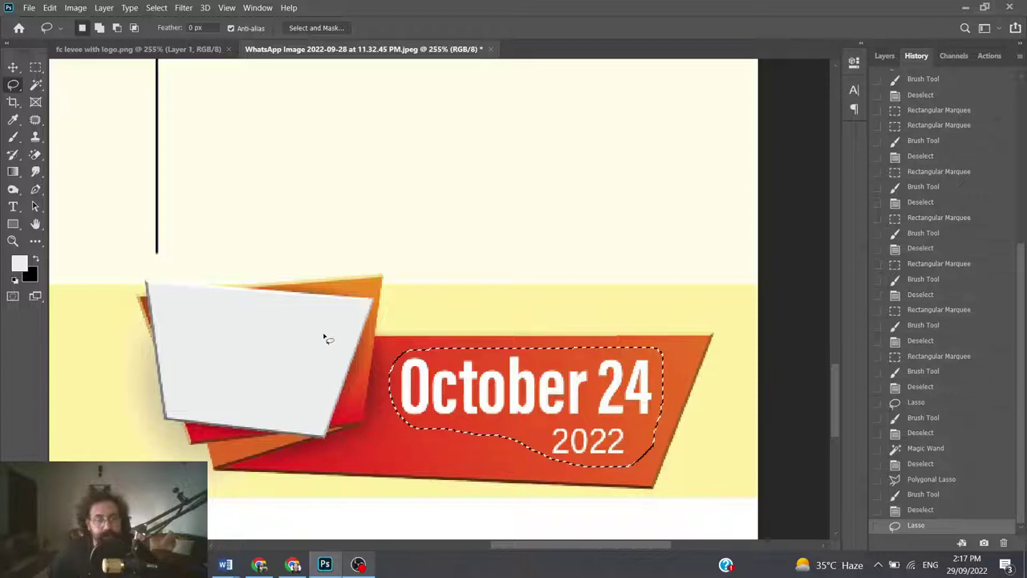
{"action": "left_click", "coordinate": [13, 119]}
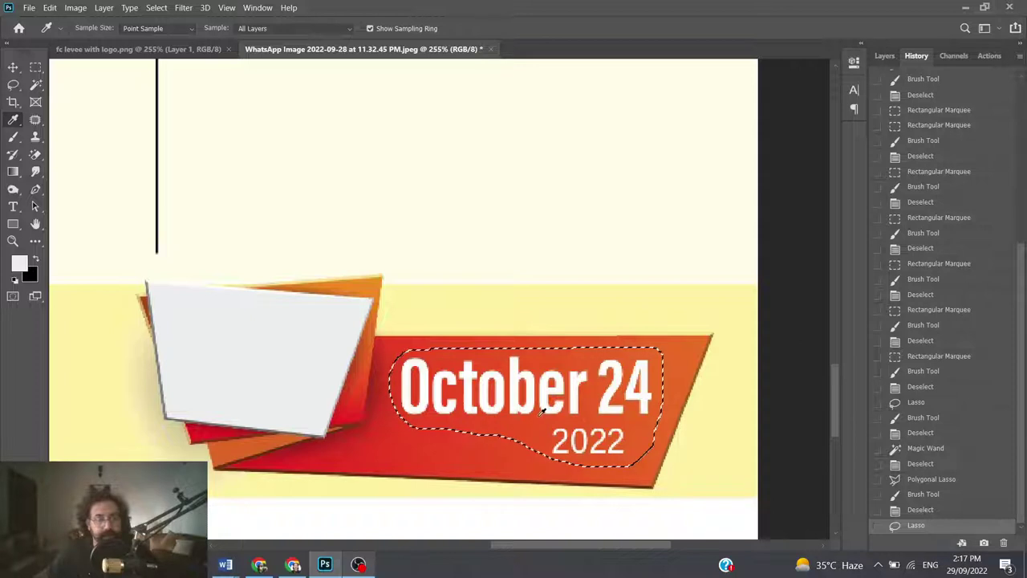
{"action": "left_click", "coordinate": [546, 438]}
{"action": "left_click", "coordinate": [12, 137]}
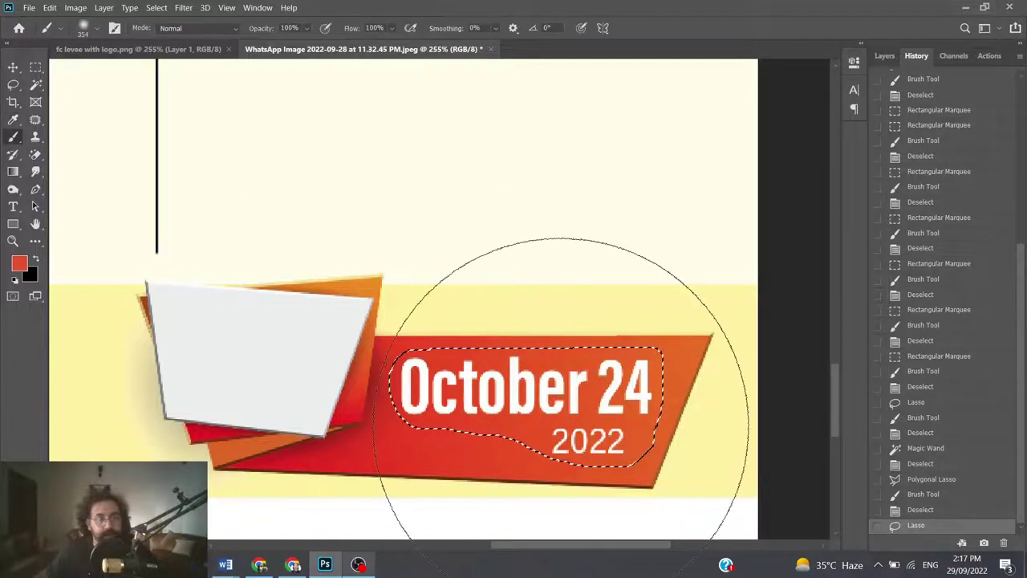
{"action": "left_click_drag", "start_coordinate": [595, 449], "coordinate": [375, 413]}
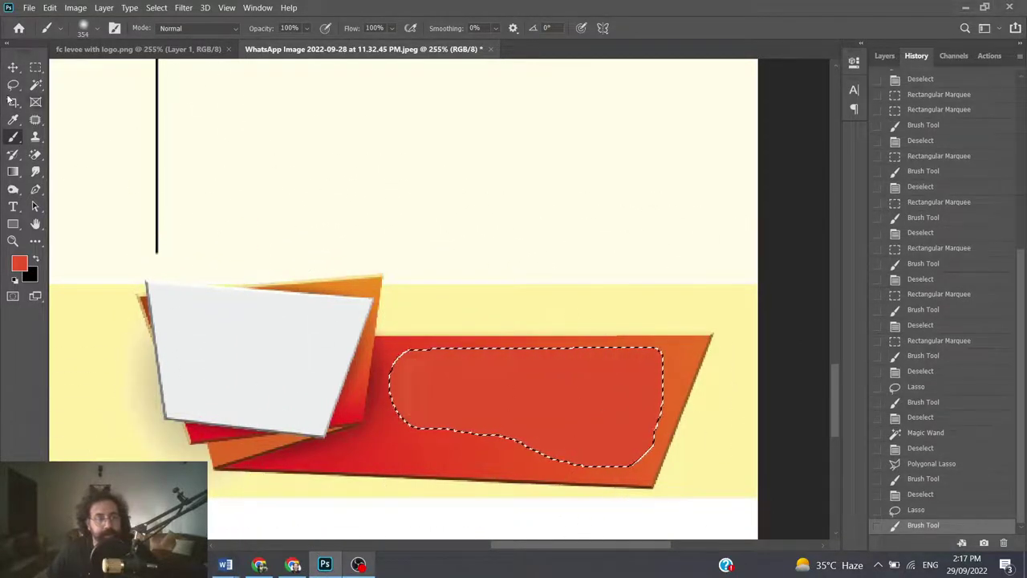
{"action": "left_click", "coordinate": [13, 84]}
{"action": "left_click", "coordinate": [571, 365]}
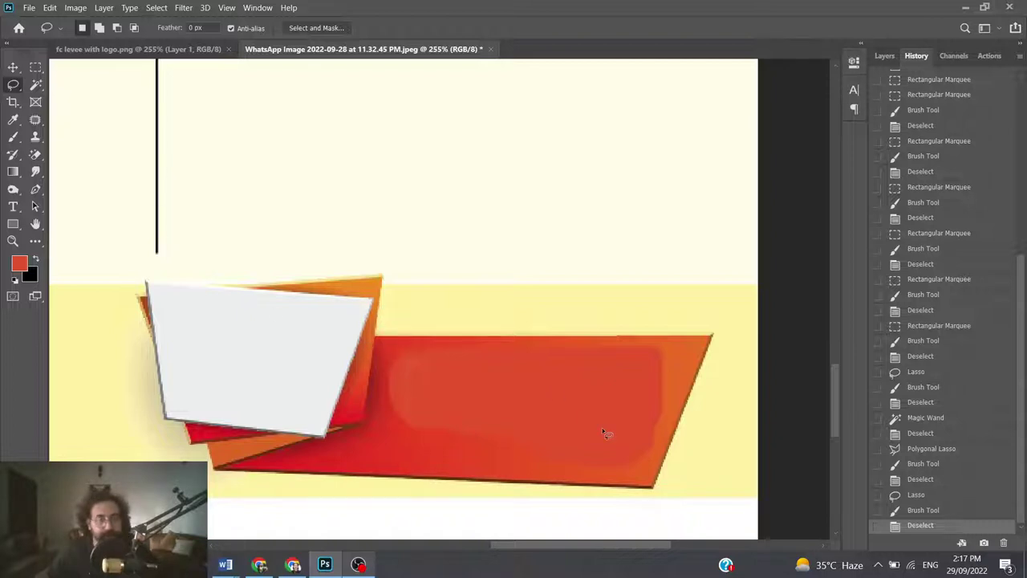
Draw a rectangular selection around the How to Apply label text
{"action": "scroll", "coordinate": [606, 433], "scroll_direction": "down", "scroll_amount": 1}
{"action": "scroll", "coordinate": [602, 432], "scroll_direction": "down", "scroll_amount": 1}
{"action": "scroll", "coordinate": [600, 431], "scroll_direction": "down", "scroll_amount": 1}
{"action": "scroll", "coordinate": [598, 429], "scroll_direction": "down", "scroll_amount": 1}
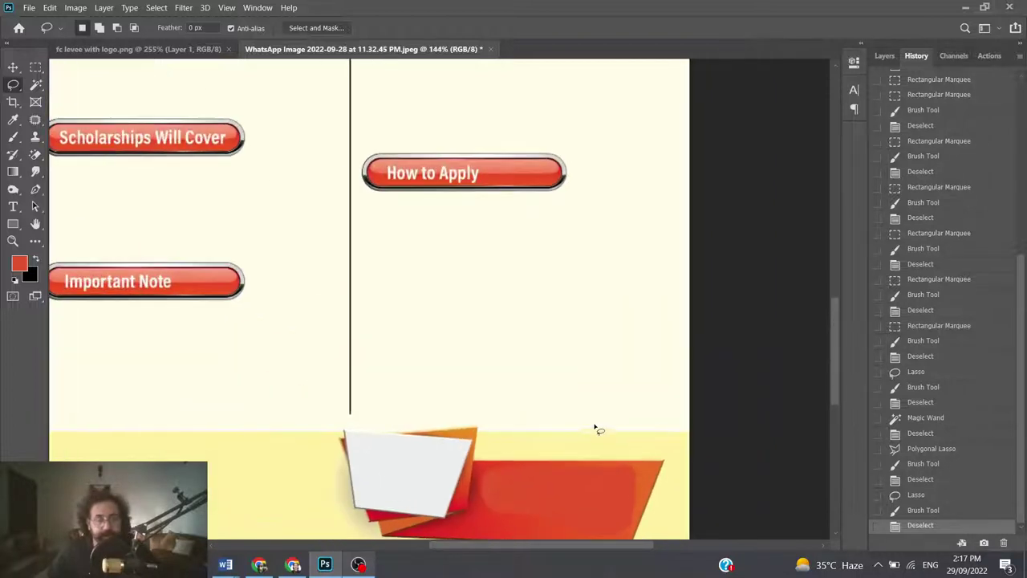
{"action": "scroll", "coordinate": [595, 428], "scroll_direction": "up", "scroll_amount": 2}
{"action": "scroll", "coordinate": [474, 360], "scroll_direction": "up", "scroll_amount": 1}
{"action": "scroll", "coordinate": [321, 239], "scroll_direction": "up", "scroll_amount": 2}
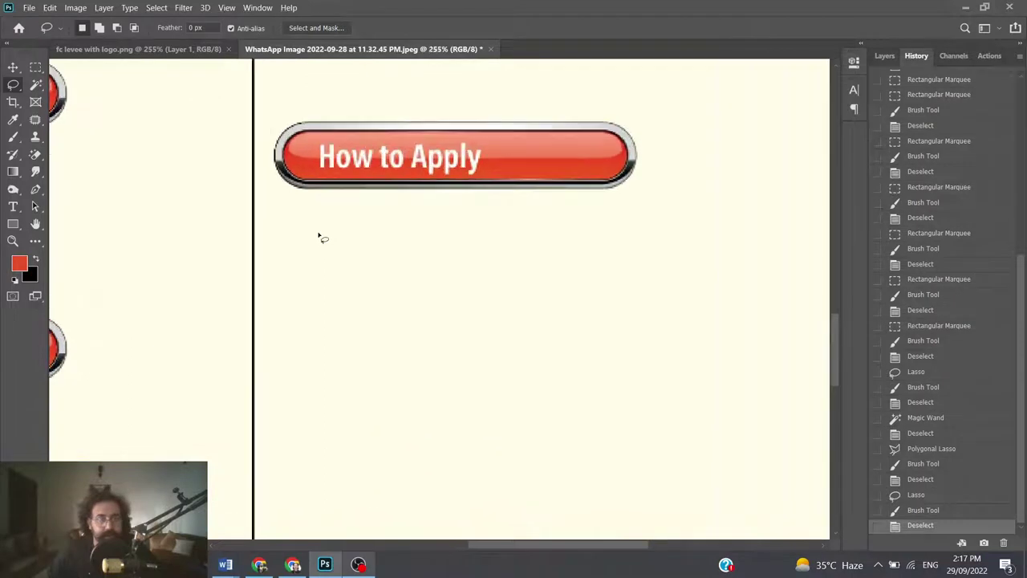
{"action": "scroll", "coordinate": [333, 213], "scroll_direction": "up", "scroll_amount": 2}
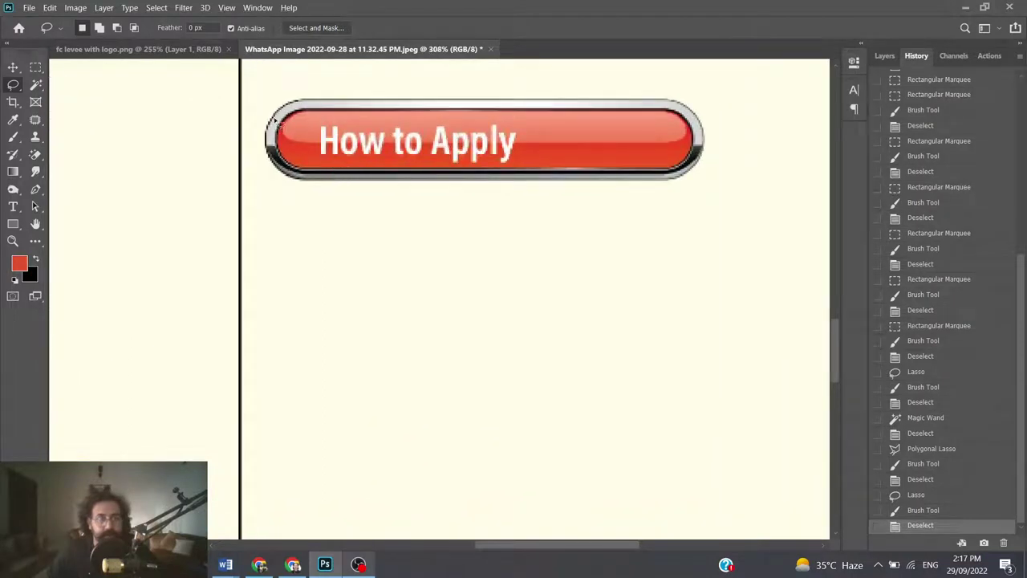
{"action": "left_click", "coordinate": [36, 69]}
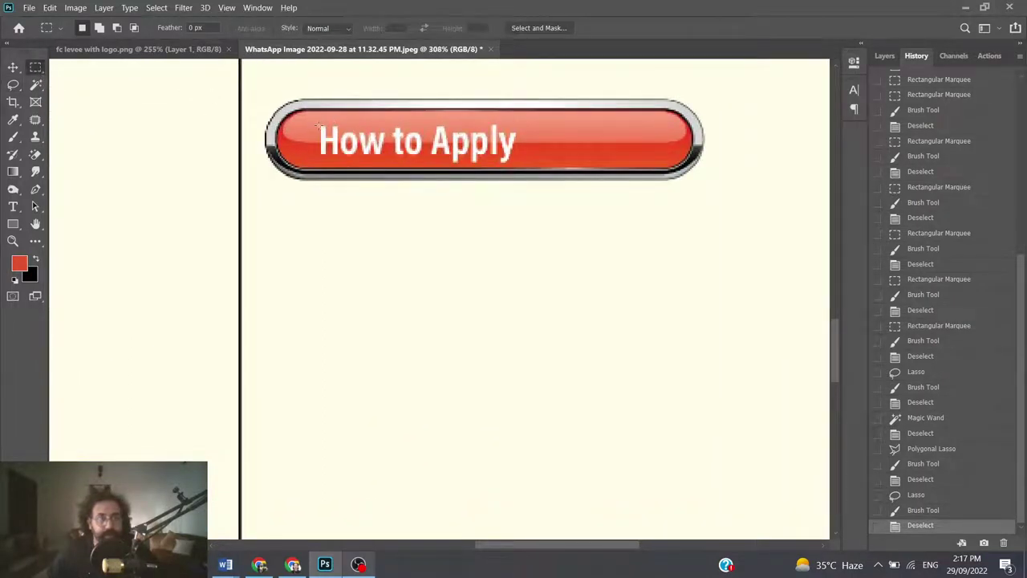
{"action": "left_click_drag", "start_coordinate": [313, 124], "coordinate": [522, 165]}
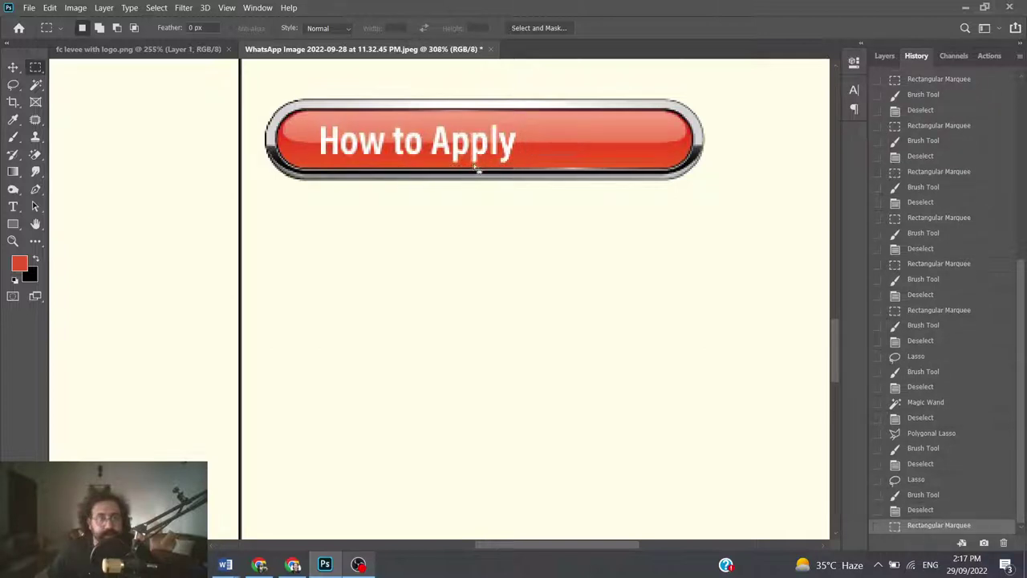
Paint the selected How to Apply text over with the pill's red
{"action": "left_click", "coordinate": [12, 120]}
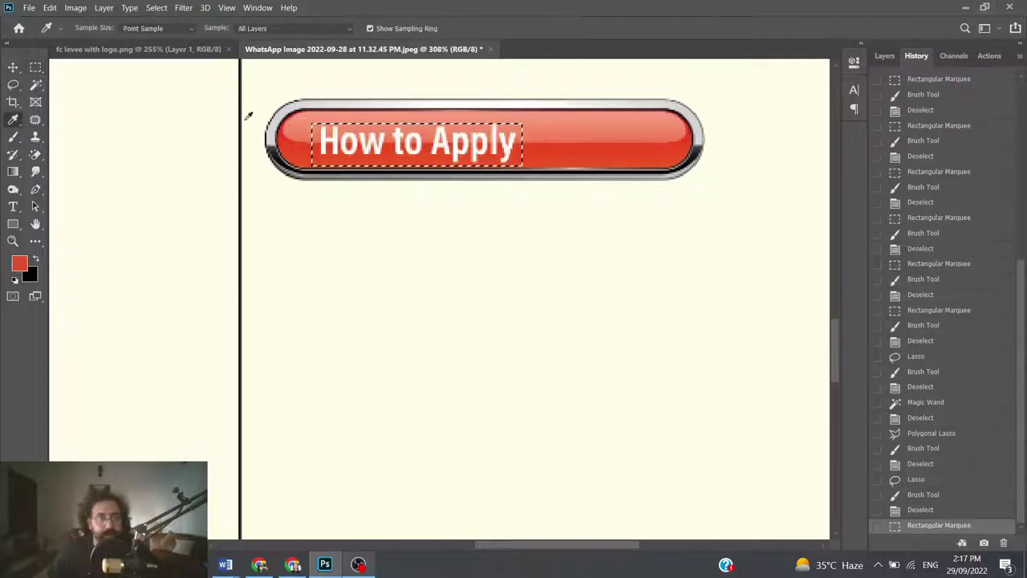
{"action": "left_click", "coordinate": [536, 143]}
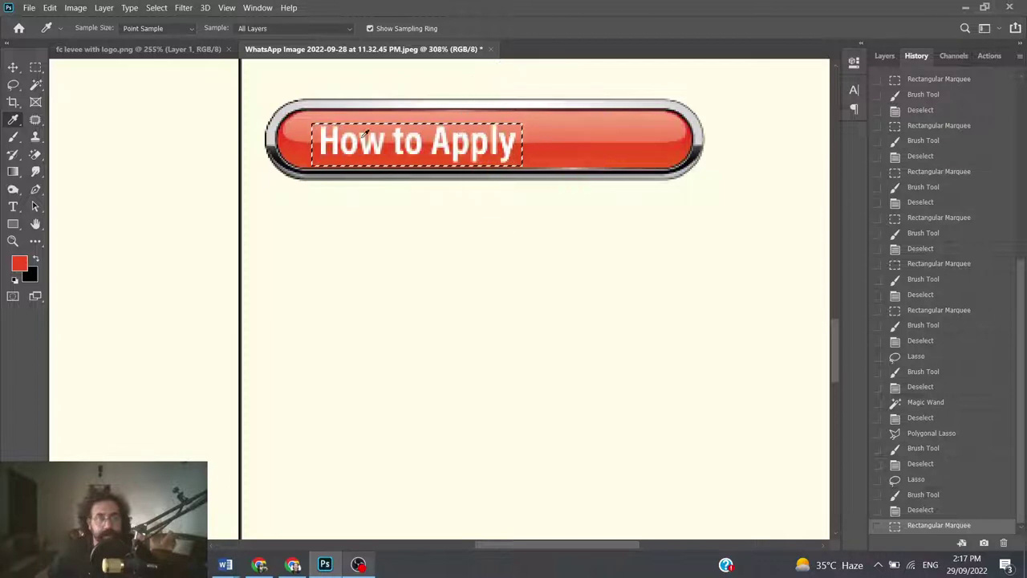
{"action": "left_click", "coordinate": [13, 136]}
{"action": "mouse_move", "coordinate": [321, 157]}
{"action": "left_mouse_down"}
{"action": "mouse_move", "coordinate": [530, 148]}
{"action": "mouse_move", "coordinate": [105, 120]}
{"action": "left_mouse_up"}
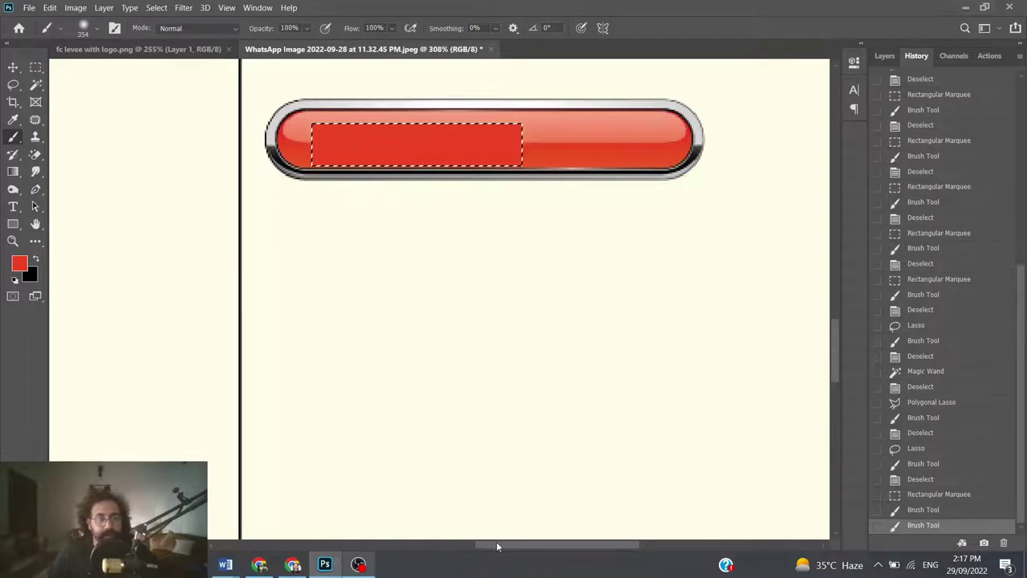
{"action": "left_click_drag", "start_coordinate": [496, 547], "coordinate": [425, 546]}
Marquee-select the Eligibility Criteria and Scholarships Will Cover label texts together
{"action": "scroll", "coordinate": [454, 385], "scroll_direction": "down", "scroll_amount": 3}
{"action": "scroll", "coordinate": [454, 392], "scroll_direction": "down", "scroll_amount": 2}
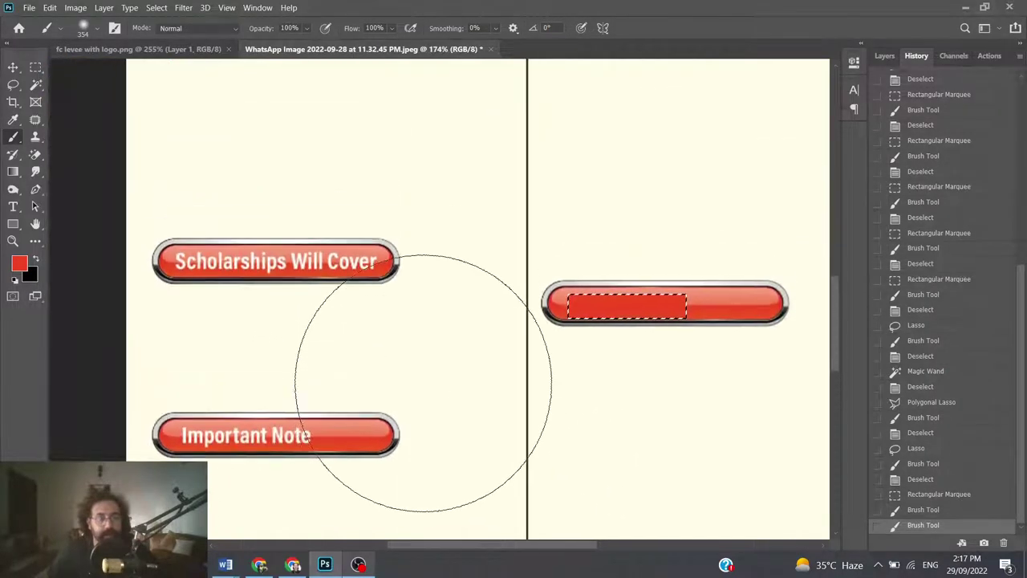
{"action": "scroll", "coordinate": [390, 390], "scroll_direction": "up", "scroll_amount": 2}
{"action": "scroll", "coordinate": [390, 389], "scroll_direction": "up", "scroll_amount": 2}
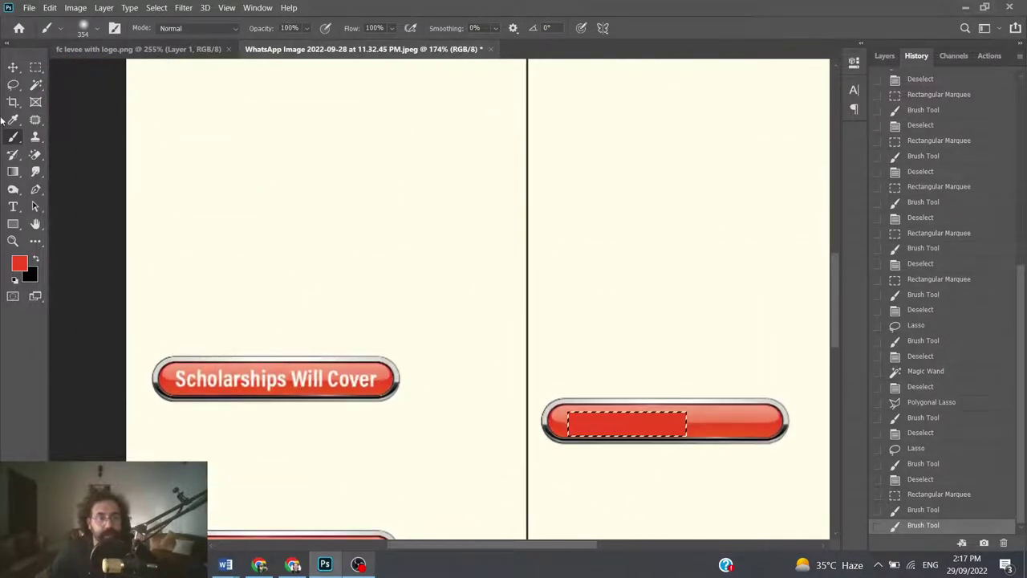
{"action": "left_click", "coordinate": [36, 68]}
{"action": "scroll", "coordinate": [321, 291], "scroll_direction": "up", "scroll_amount": 2}
{"action": "scroll", "coordinate": [216, 207], "scroll_direction": "up", "scroll_amount": 2}
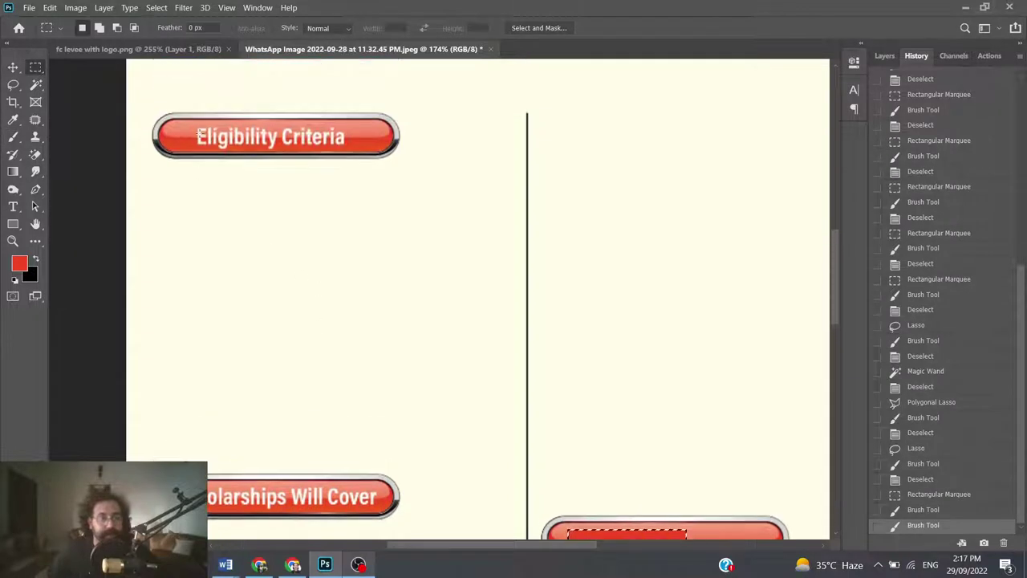
{"action": "left_click_drag", "start_coordinate": [194, 126], "coordinate": [354, 153]}
{"action": "scroll", "coordinate": [329, 252], "scroll_direction": "down", "scroll_amount": 3}
{"action": "scroll", "coordinate": [332, 255], "scroll_direction": "down", "scroll_amount": 4}
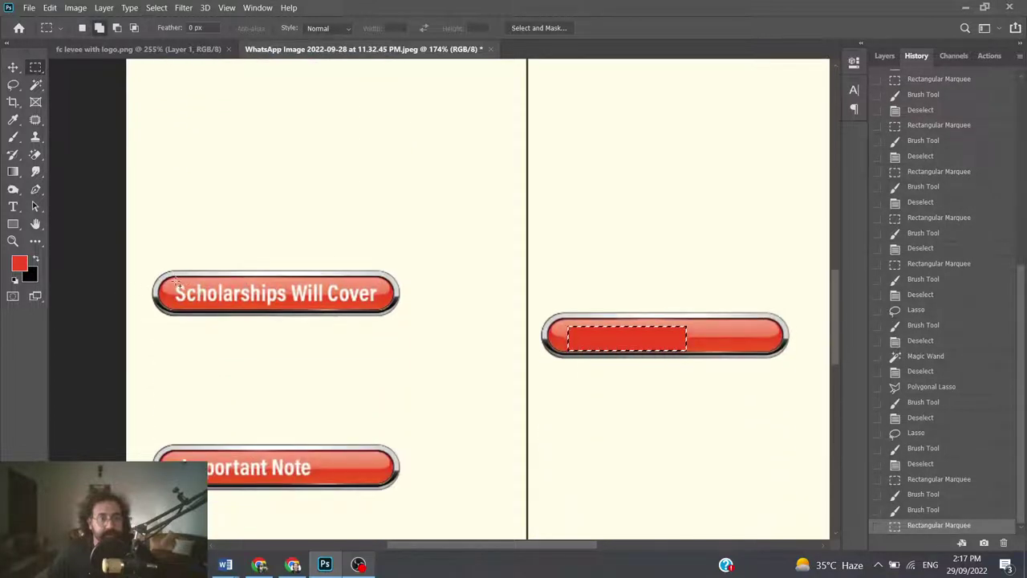
{"action": "left_click_drag", "start_coordinate": [173, 280], "coordinate": [384, 310]}
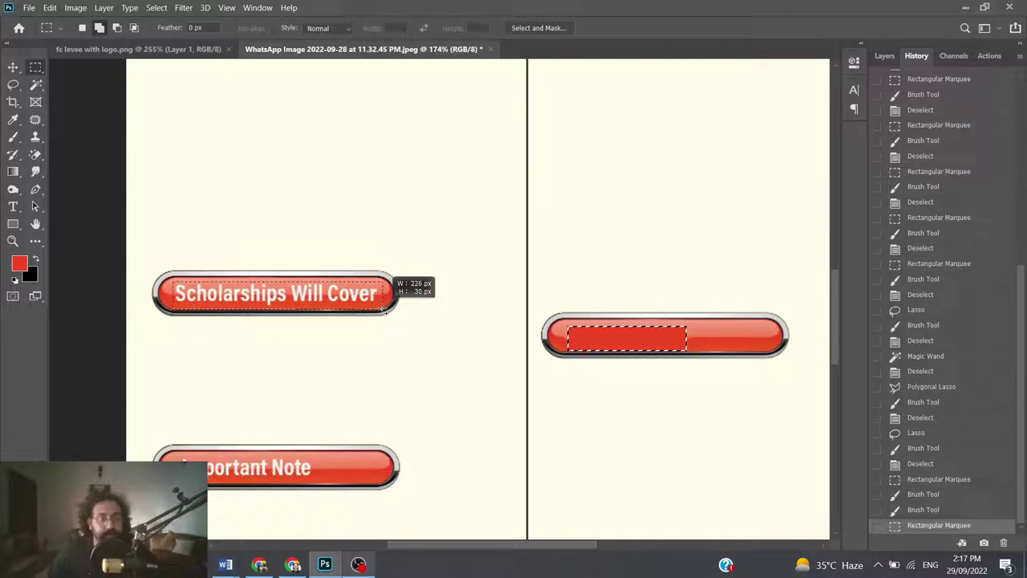
{"action": "left_click_drag", "start_coordinate": [384, 311], "coordinate": [384, 311]}
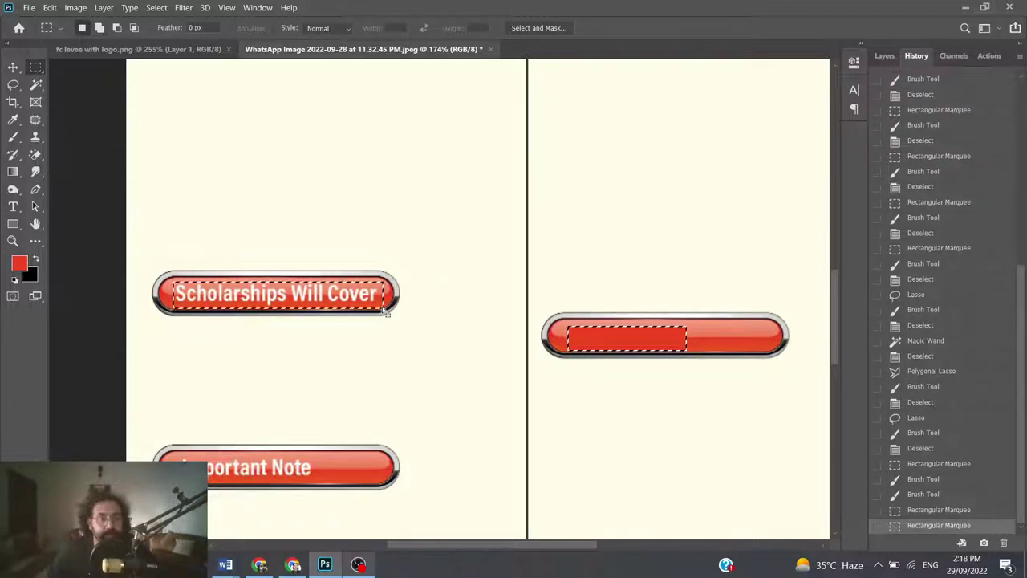
Add the Important Note label text to the selection
{"action": "scroll", "coordinate": [322, 353], "scroll_direction": "down", "scroll_amount": 2}
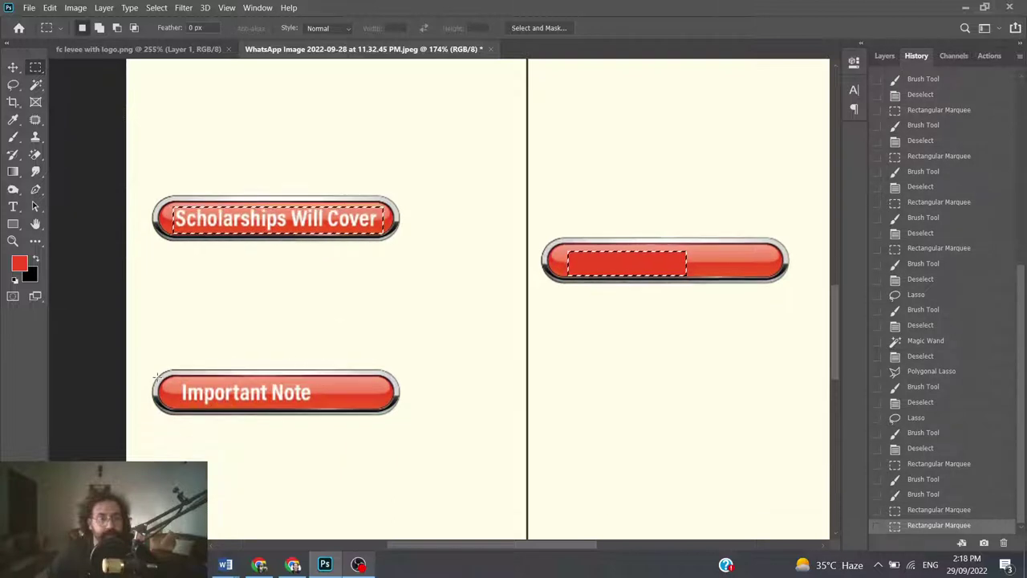
{"action": "scroll", "coordinate": [210, 377], "scroll_direction": "down", "scroll_amount": 10}
{"action": "scroll", "coordinate": [215, 383], "scroll_direction": "down", "scroll_amount": 5}
{"action": "scroll", "coordinate": [216, 385], "scroll_direction": "up", "scroll_amount": 15}
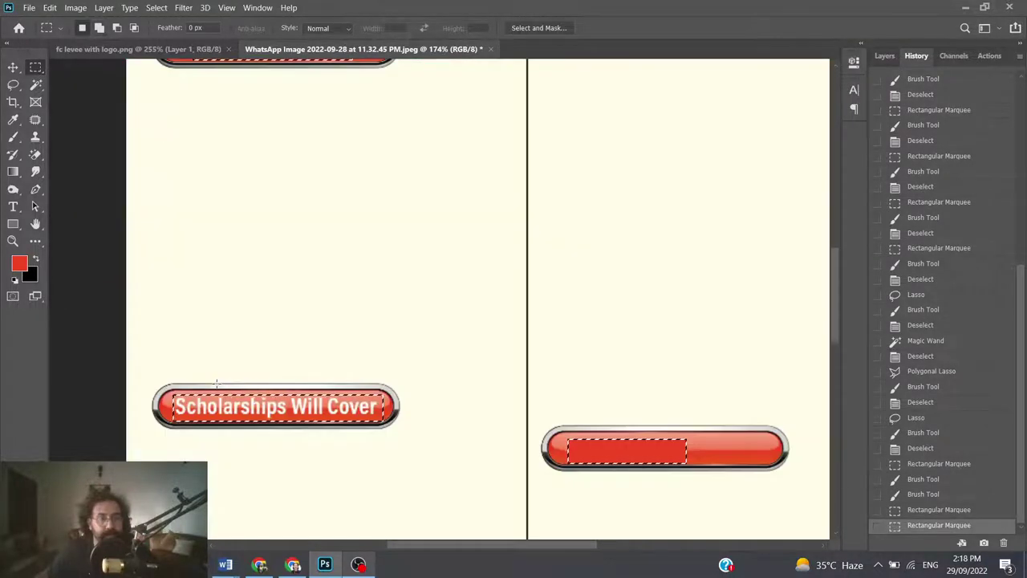
{"action": "scroll", "coordinate": [221, 385], "scroll_direction": "down", "scroll_amount": 1}
{"action": "scroll", "coordinate": [223, 385], "scroll_direction": "down", "scroll_amount": 1}
{"action": "scroll", "coordinate": [212, 393], "scroll_direction": "down", "scroll_amount": 1}
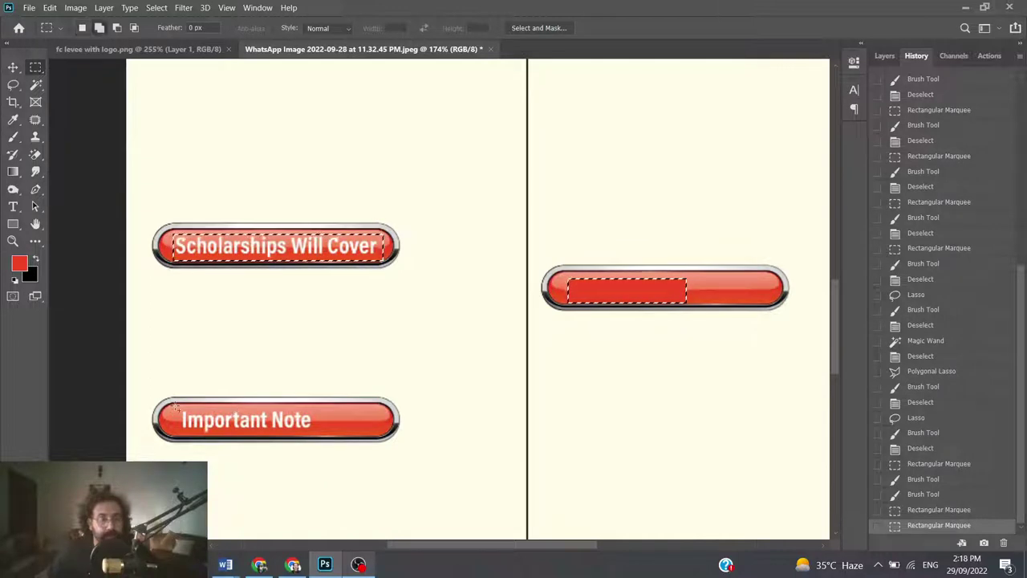
{"action": "left_click_drag", "start_coordinate": [174, 407], "coordinate": [326, 433]}
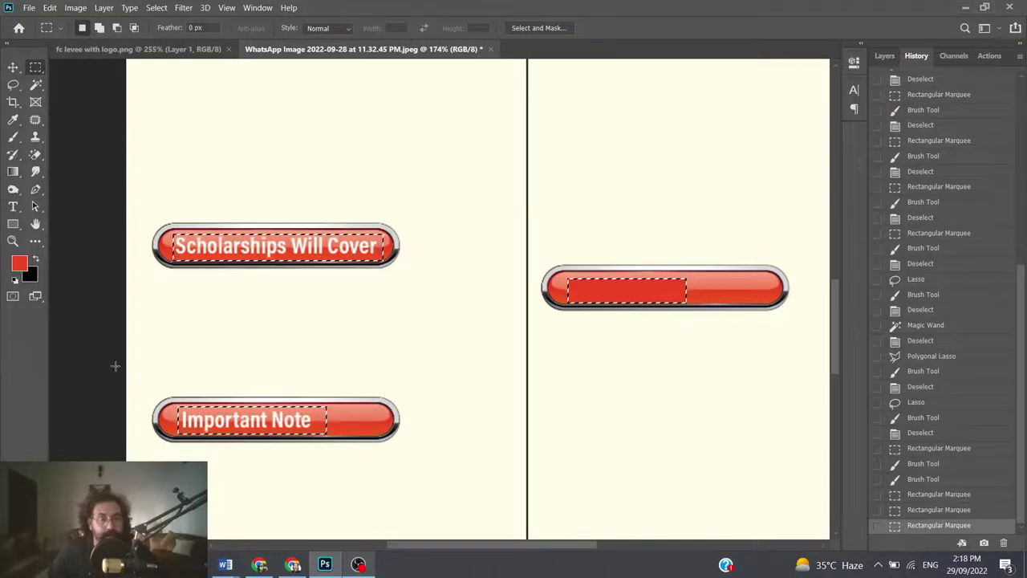
Paint the three selected labels over in red, then deselect
{"action": "left_click", "coordinate": [13, 138]}
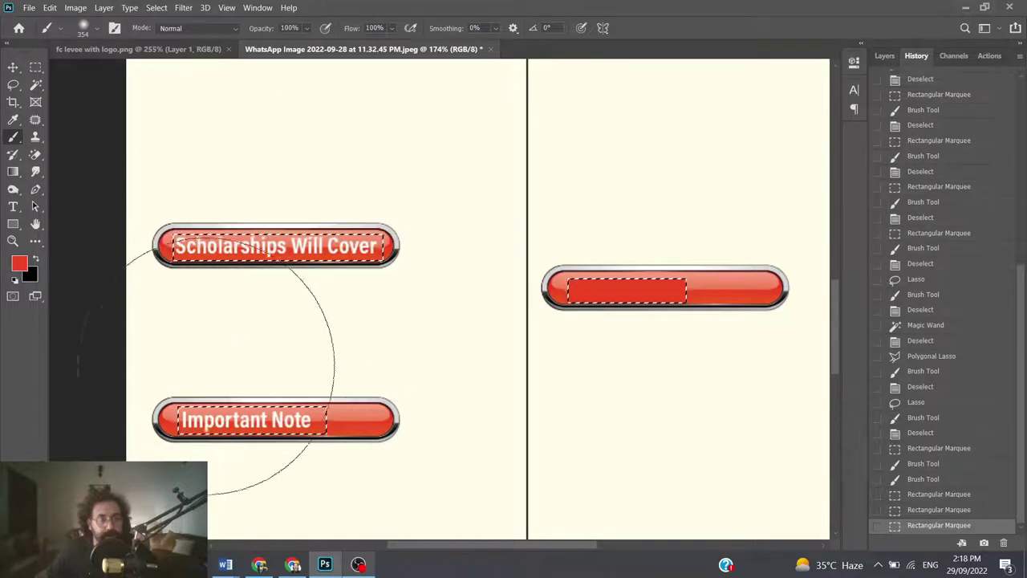
{"action": "left_click_drag", "start_coordinate": [233, 377], "coordinate": [217, 257]}
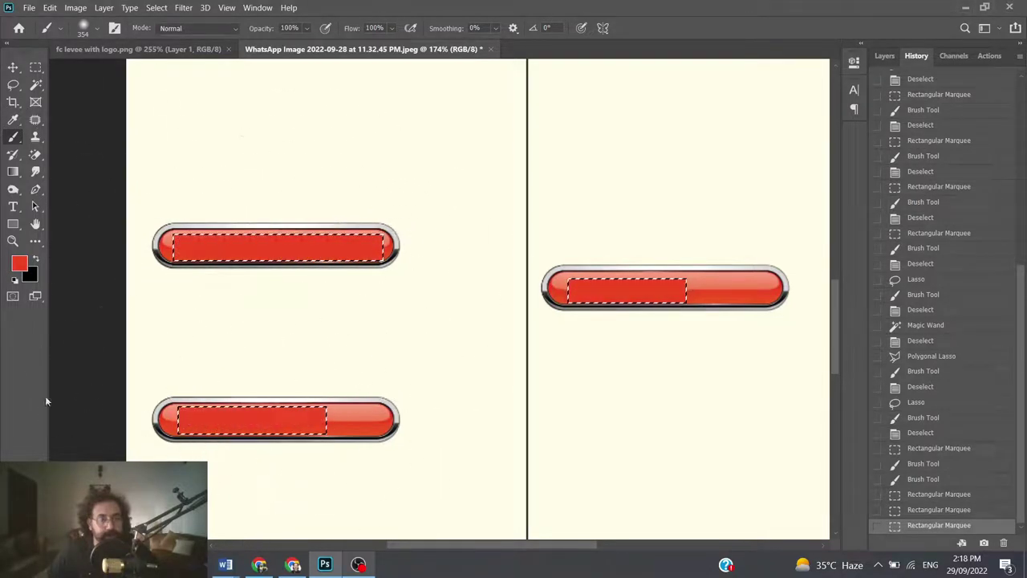
{"action": "scroll", "coordinate": [210, 260], "scroll_direction": "up", "scroll_amount": 2}
{"action": "scroll", "coordinate": [192, 240], "scroll_direction": "up", "scroll_amount": 4}
{"action": "scroll", "coordinate": [193, 215], "scroll_direction": "up", "scroll_amount": 1}
{"action": "left_click_drag", "start_coordinate": [193, 186], "coordinate": [369, 186]}
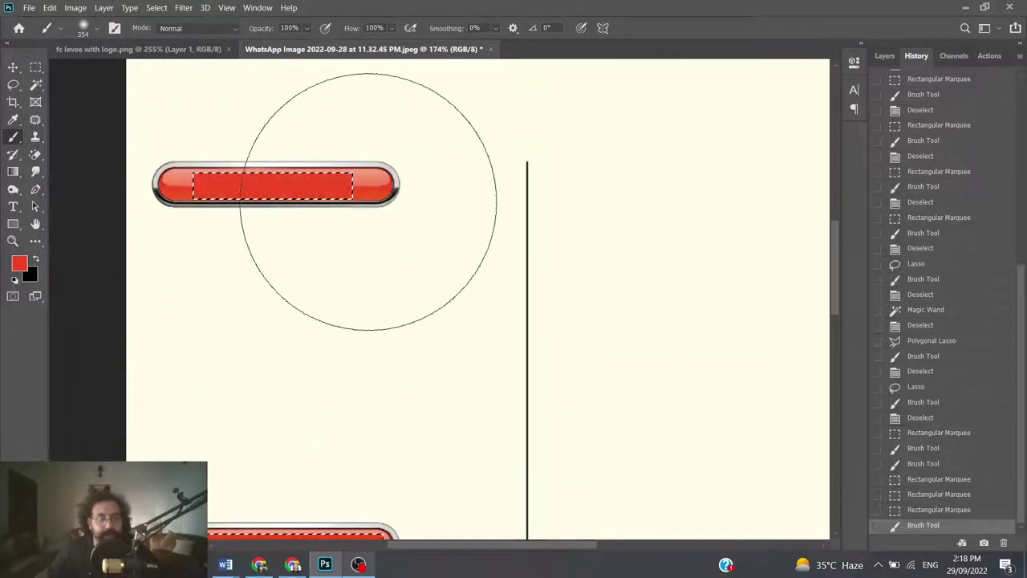
{"action": "left_click", "coordinate": [13, 84]}
{"action": "key", "text": "ctrl+d"}
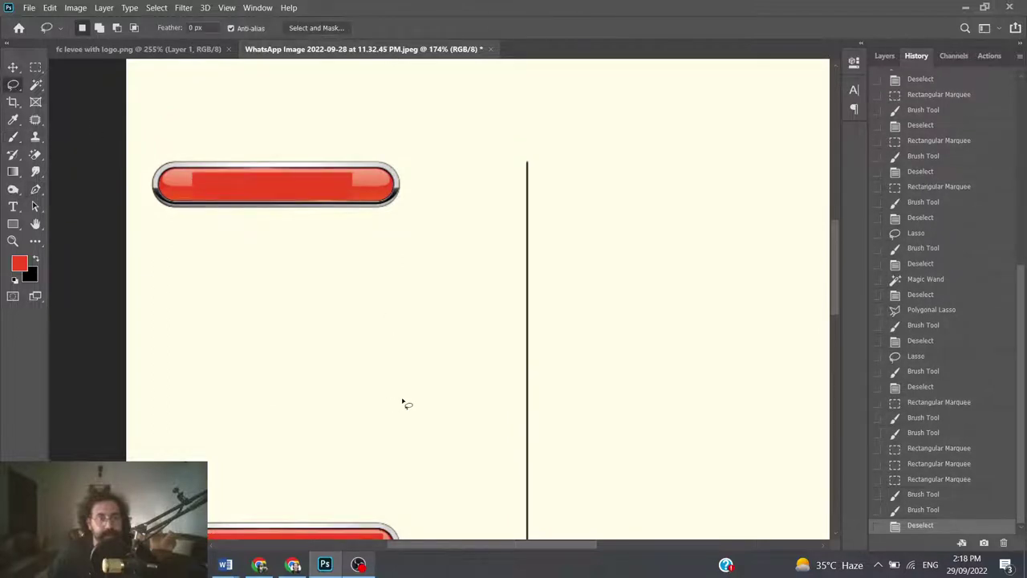
Scroll up to the red header ribbon and zoom in to about 144%
{"action": "scroll", "coordinate": [488, 406], "scroll_direction": "down", "scroll_amount": 3}
{"action": "scroll", "coordinate": [488, 406], "scroll_direction": "down", "scroll_amount": 3}
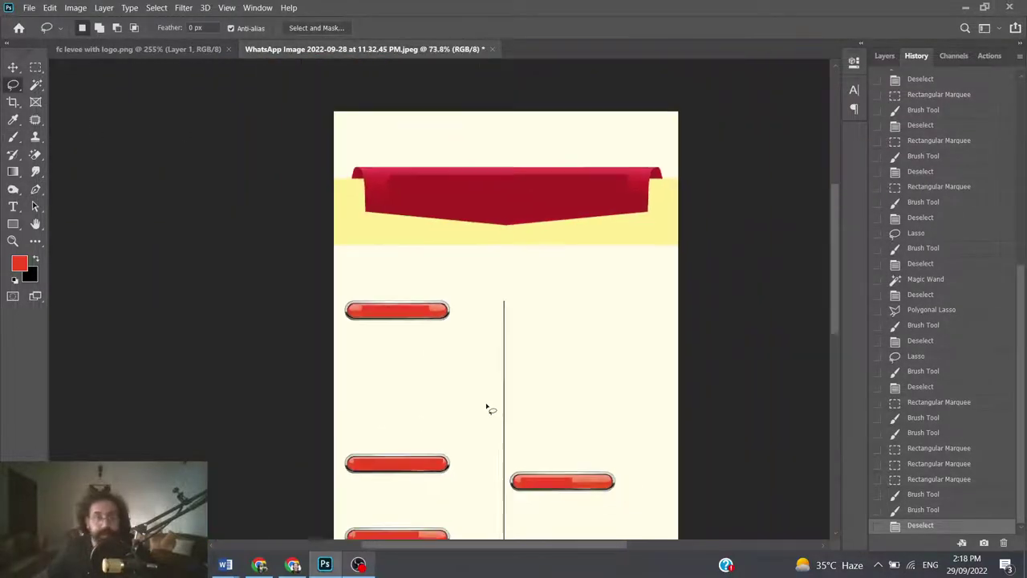
{"action": "scroll", "coordinate": [488, 409], "scroll_direction": "down", "scroll_amount": 2}
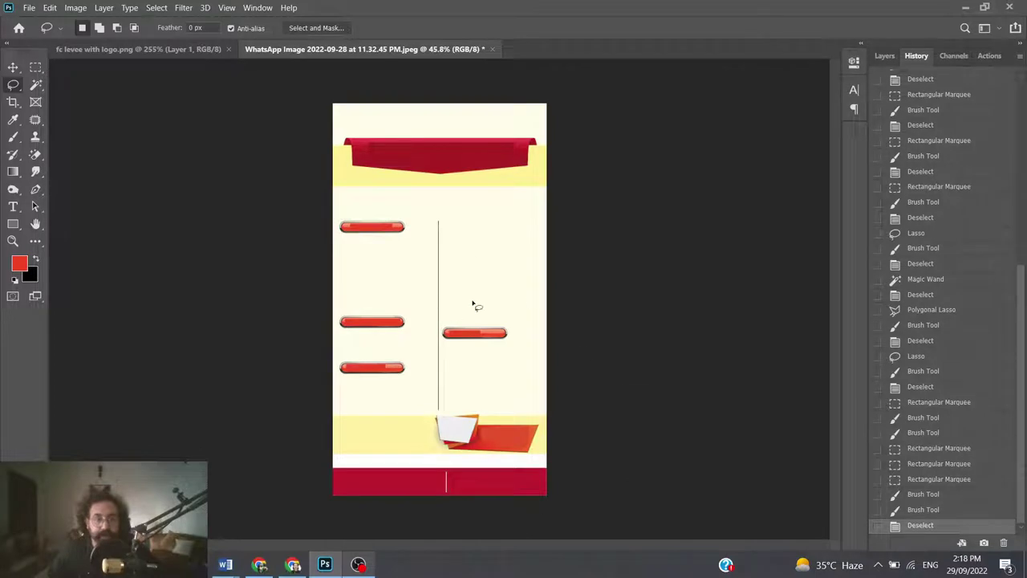
{"action": "scroll", "coordinate": [468, 291], "scroll_direction": "up", "scroll_amount": 2}
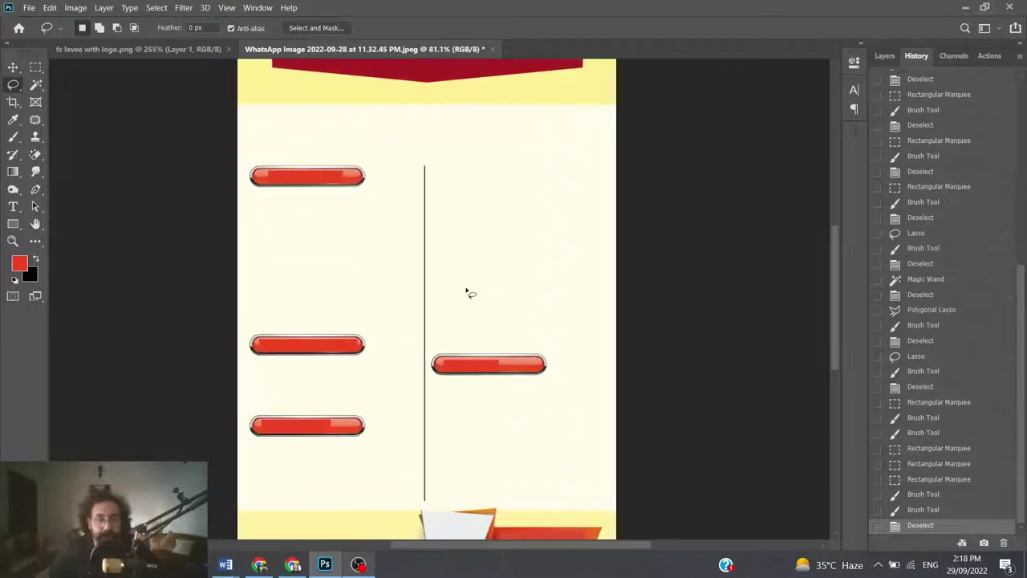
{"action": "scroll", "coordinate": [424, 264], "scroll_direction": "up", "scroll_amount": 1}
{"action": "scroll", "coordinate": [424, 264], "scroll_direction": "up", "scroll_amount": 3}
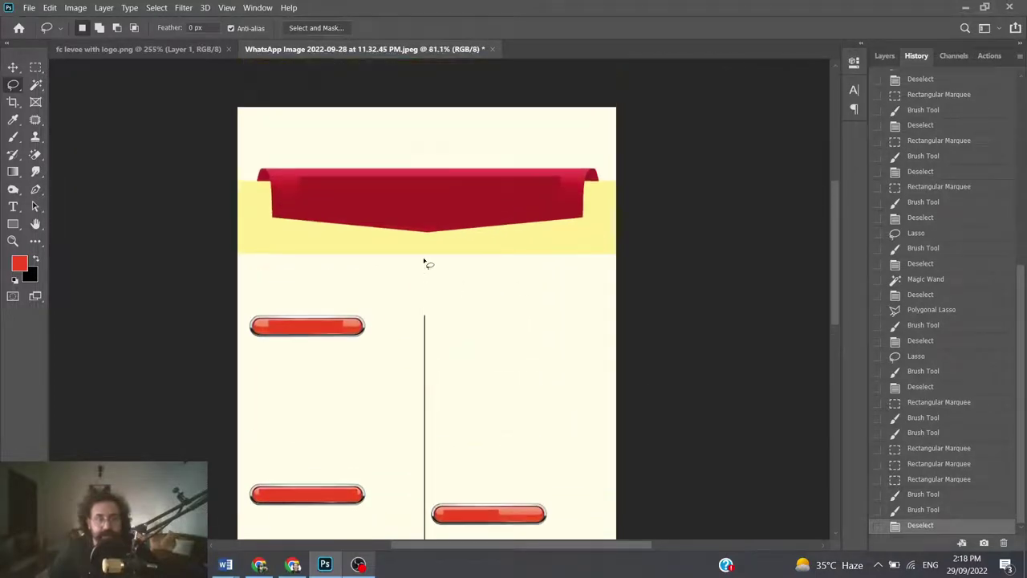
{"action": "scroll", "coordinate": [424, 264], "scroll_direction": "up", "scroll_amount": 2}
{"action": "scroll", "coordinate": [319, 247], "scroll_direction": "up", "scroll_amount": 1}
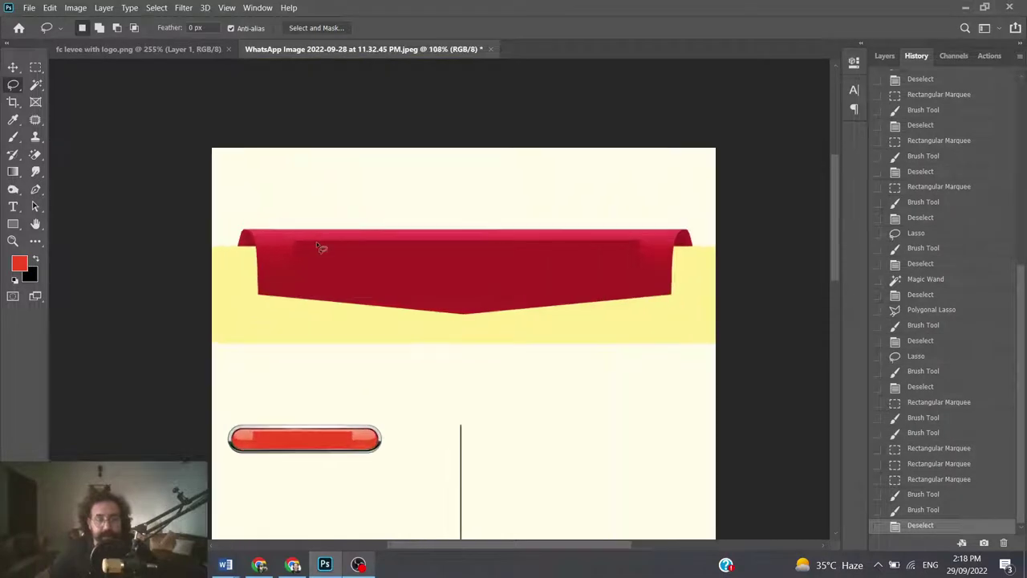
{"action": "scroll", "coordinate": [321, 248], "scroll_direction": "down", "scroll_amount": 2}
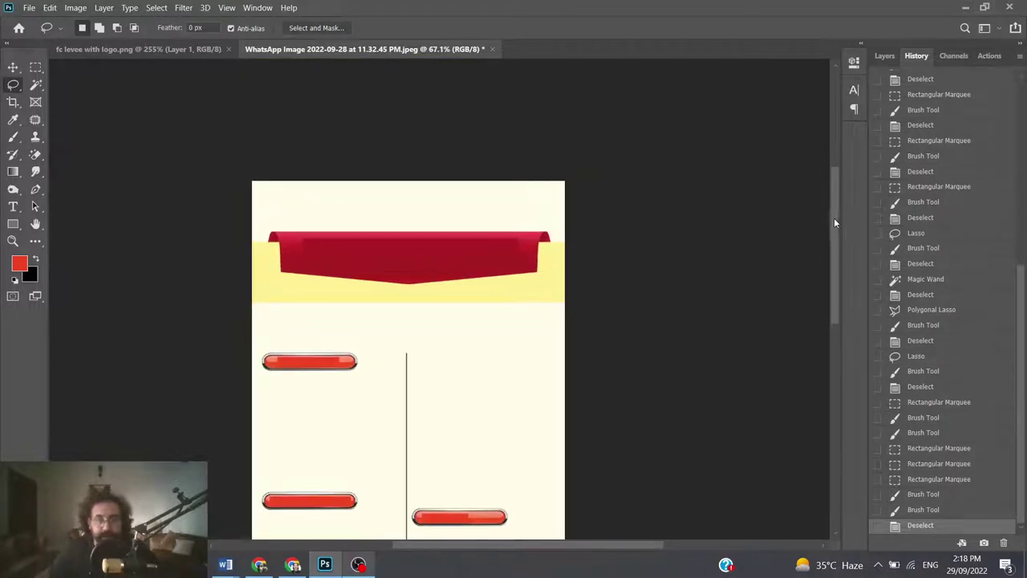
{"action": "left_click_drag", "start_coordinate": [833, 218], "coordinate": [830, 275]}
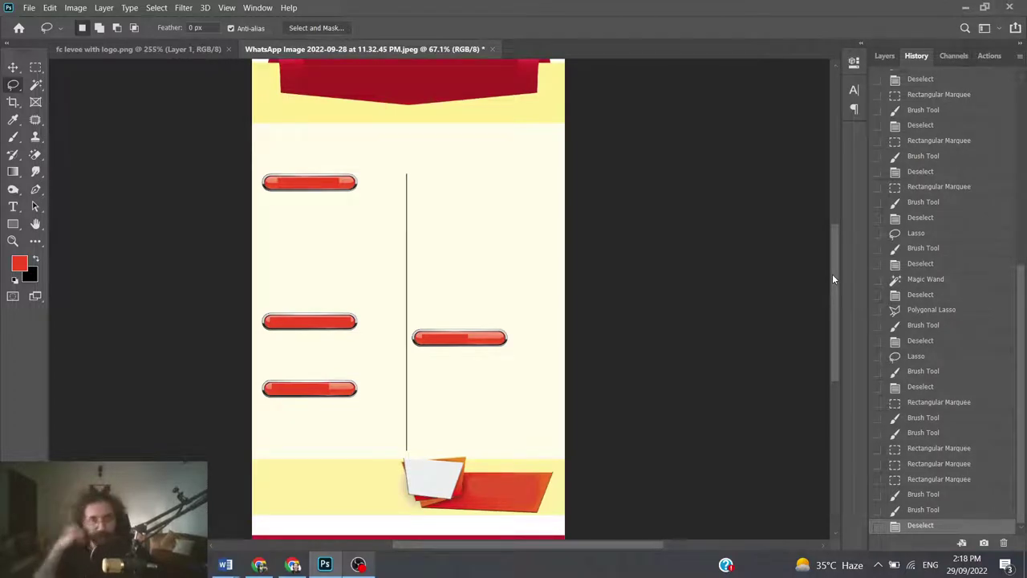
{"action": "left_click_drag", "start_coordinate": [835, 275], "coordinate": [836, 304]}
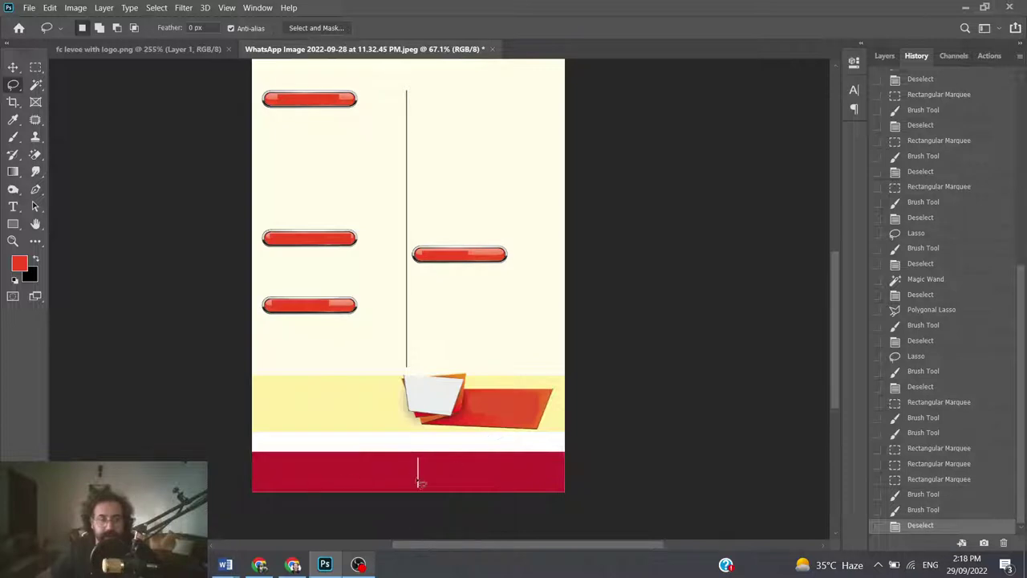
{"action": "scroll", "coordinate": [457, 304], "scroll_direction": "up", "scroll_amount": 2}
{"action": "scroll", "coordinate": [461, 305], "scroll_direction": "up", "scroll_amount": 2}
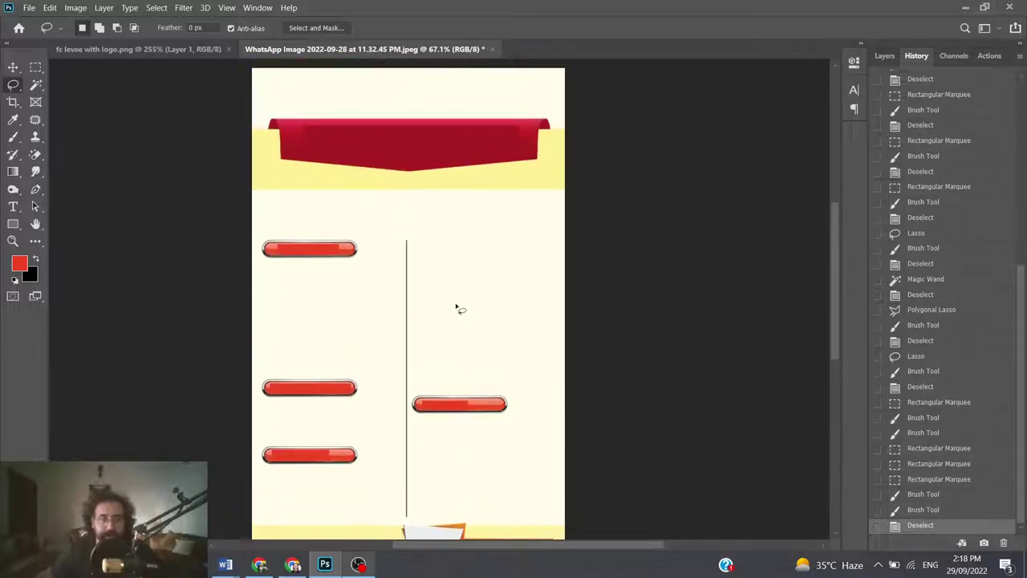
{"action": "scroll", "coordinate": [402, 281], "scroll_direction": "up", "scroll_amount": 2}
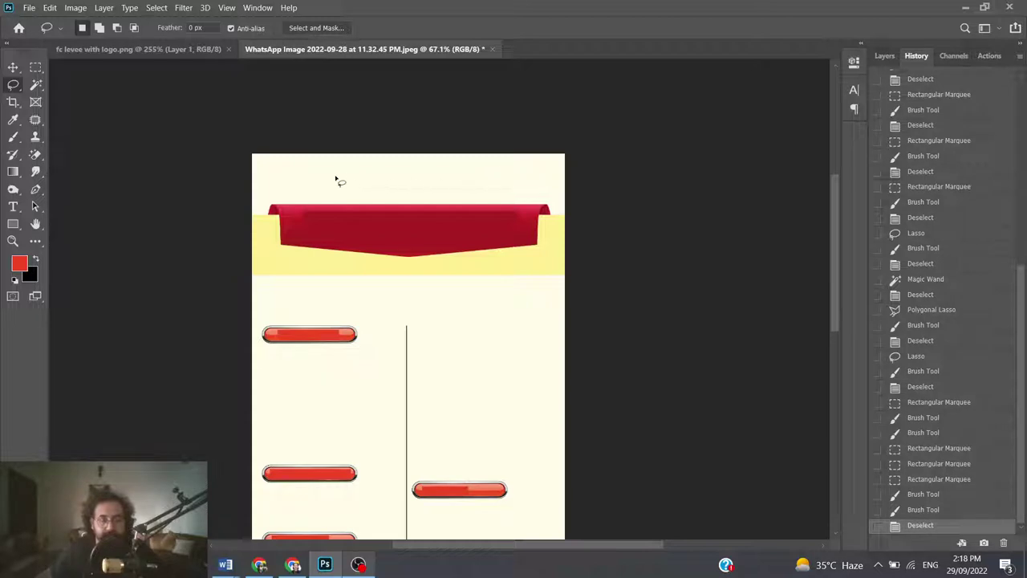
{"action": "scroll", "coordinate": [455, 273], "scroll_direction": "up", "scroll_amount": 2, "text": "alt"}
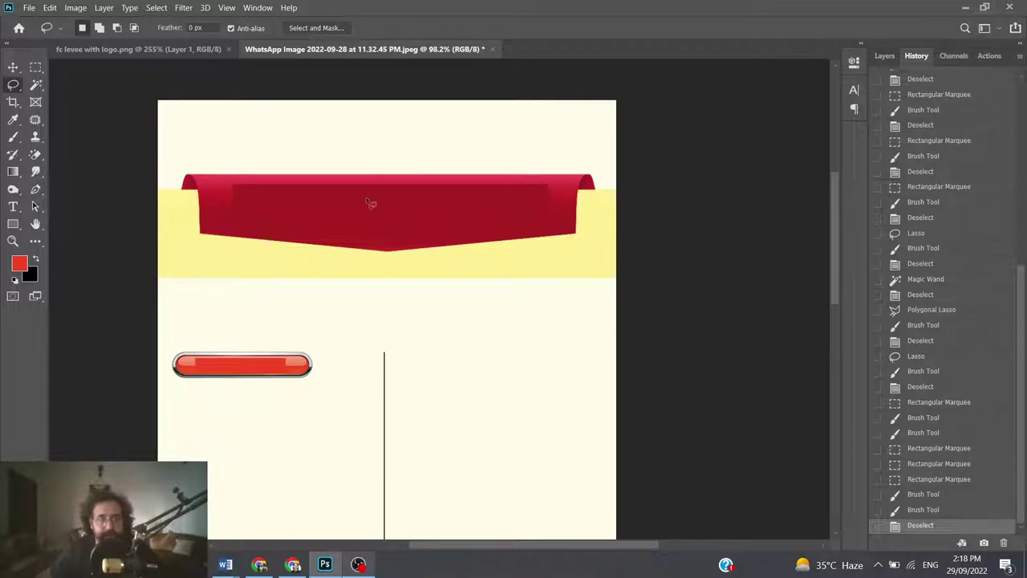
{"action": "scroll", "coordinate": [284, 180], "scroll_direction": "up", "scroll_amount": 2, "text": "alt"}
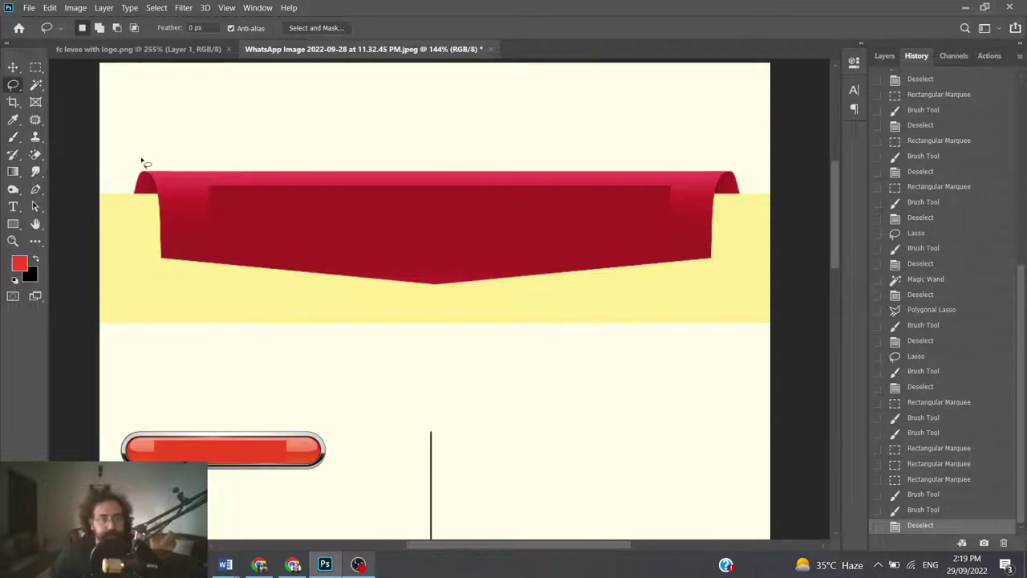
Patch the leftover text band across the ribbon's top with plain ribbon from below
{"action": "left_click", "coordinate": [35, 120]}
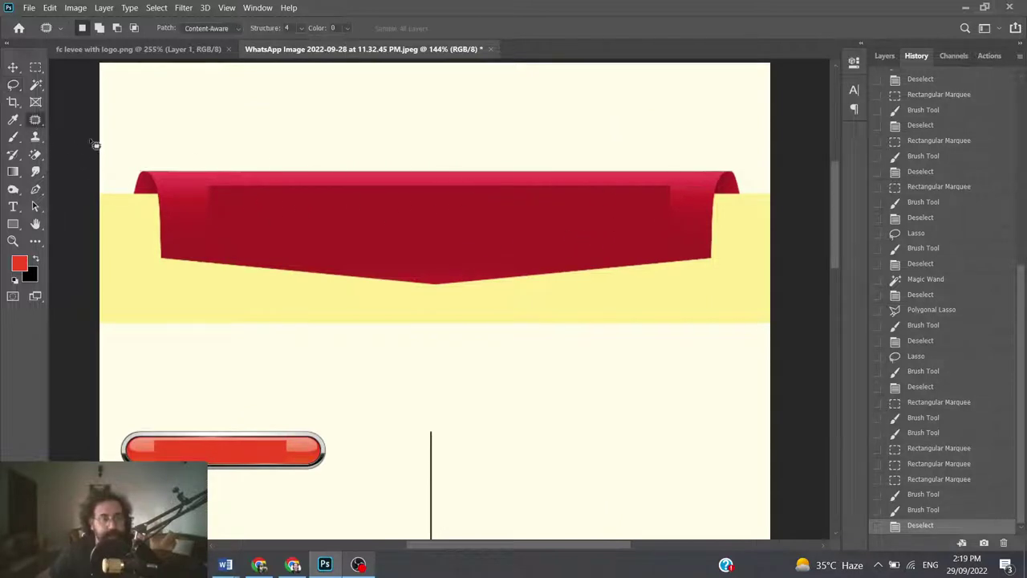
{"action": "left_click", "coordinate": [36, 67]}
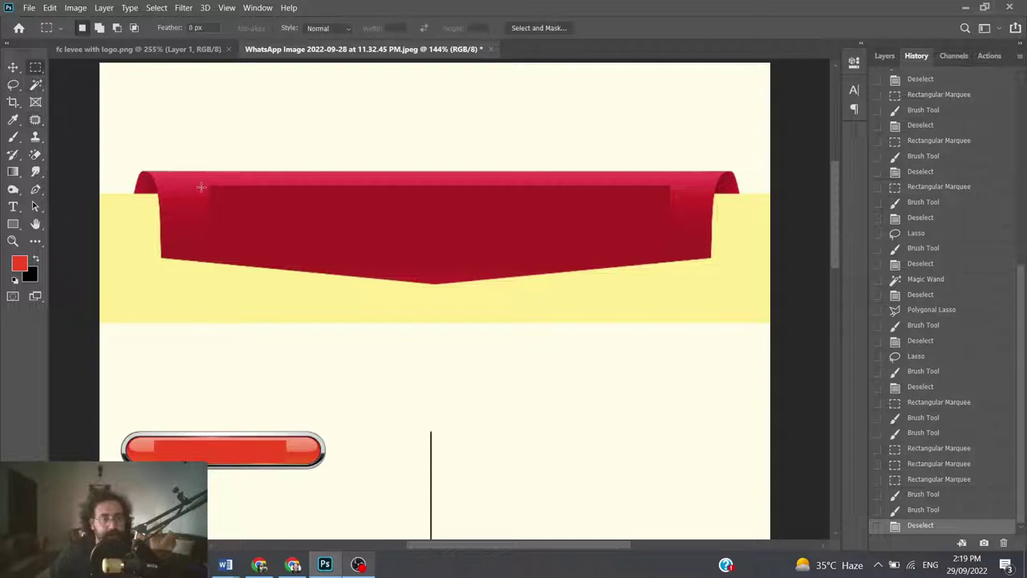
{"action": "left_click_drag", "start_coordinate": [202, 178], "coordinate": [677, 205]}
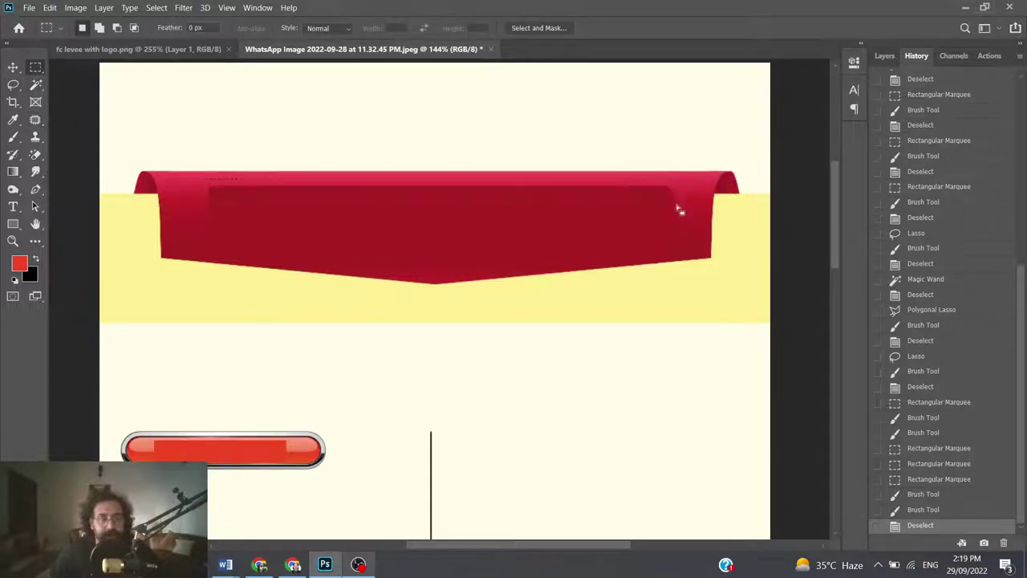
{"action": "left_click", "coordinate": [35, 121]}
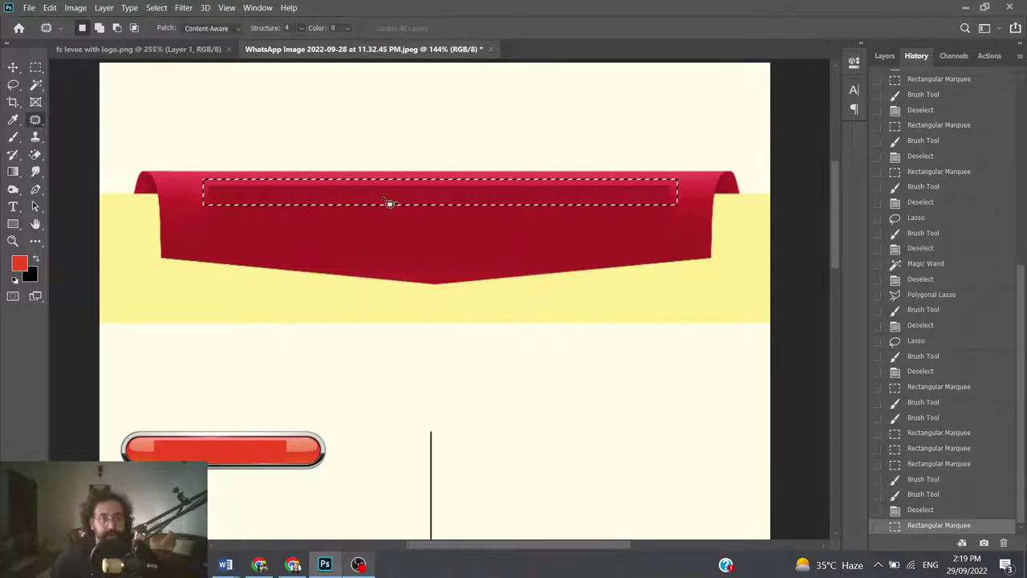
{"action": "left_click_drag", "start_coordinate": [384, 214], "coordinate": [423, 250]}
{"action": "key", "text": "ctrl+d"}
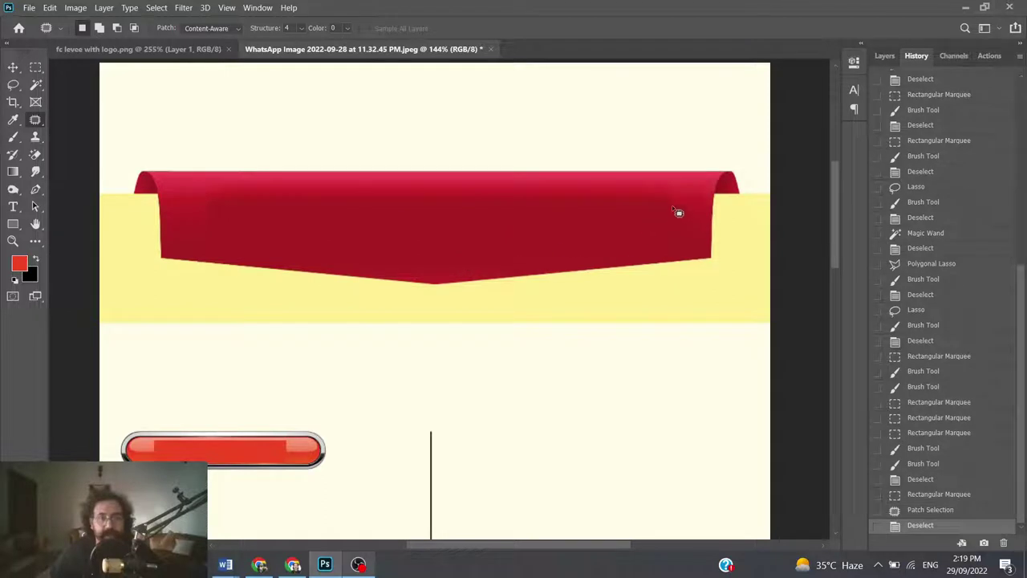
Patch the remaining uneven spots near the ribbon's right and left folds
{"action": "mouse_move", "coordinate": [686, 193]}
{"action": "left_mouse_down"}
{"action": "mouse_move", "coordinate": [678, 222]}
{"action": "mouse_move", "coordinate": [638, 255]}
{"action": "left_mouse_up"}
{"action": "key", "text": "ctrl+d"}
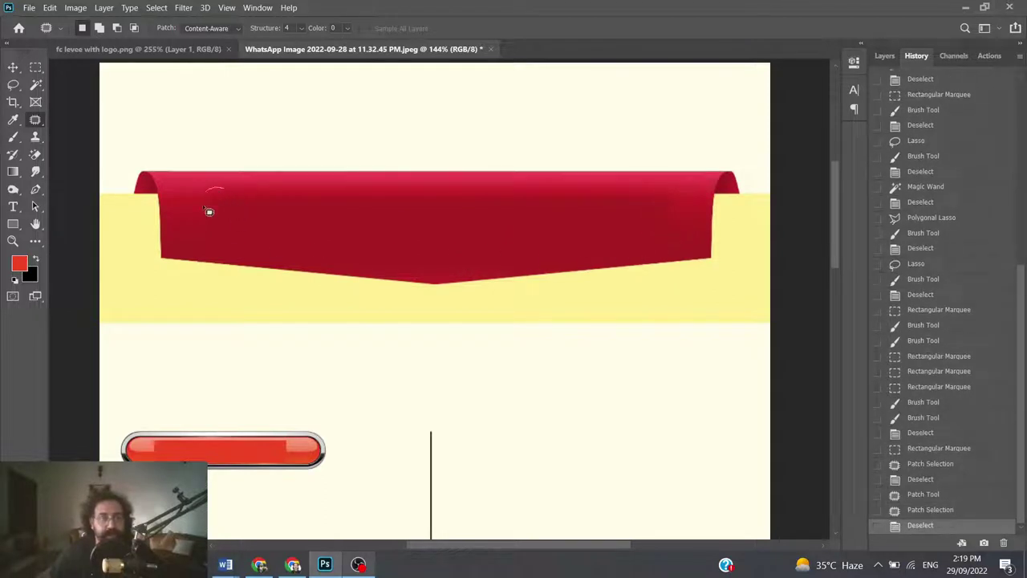
{"action": "mouse_move", "coordinate": [209, 211]}
{"action": "left_mouse_down"}
{"action": "mouse_move", "coordinate": [219, 239]}
{"action": "mouse_move", "coordinate": [236, 204]}
{"action": "mouse_move", "coordinate": [226, 194]}
{"action": "mouse_move", "coordinate": [377, 240]}
{"action": "left_mouse_up"}
{"action": "key", "text": "ctrl+d"}
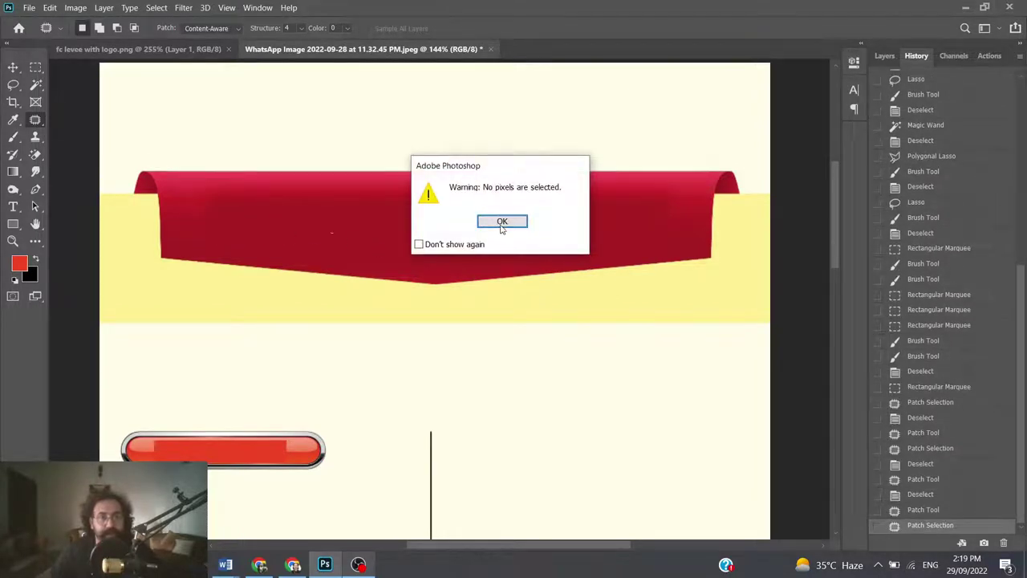
{"action": "left_click", "coordinate": [503, 221]}
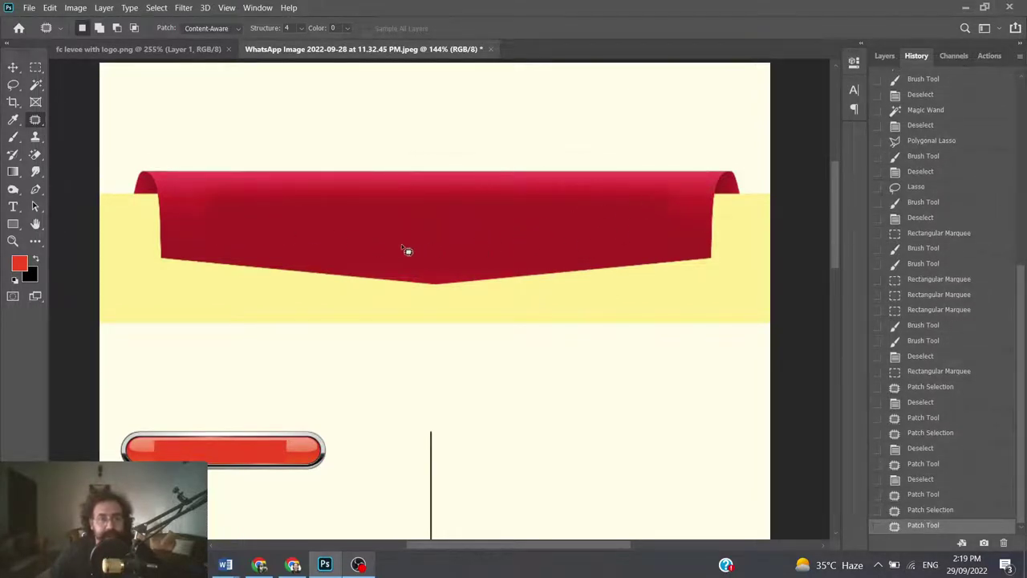
Zoom in on the top-left red pill and select its flat inner band
{"action": "scroll", "coordinate": [524, 229], "scroll_direction": "down", "scroll_amount": 3}
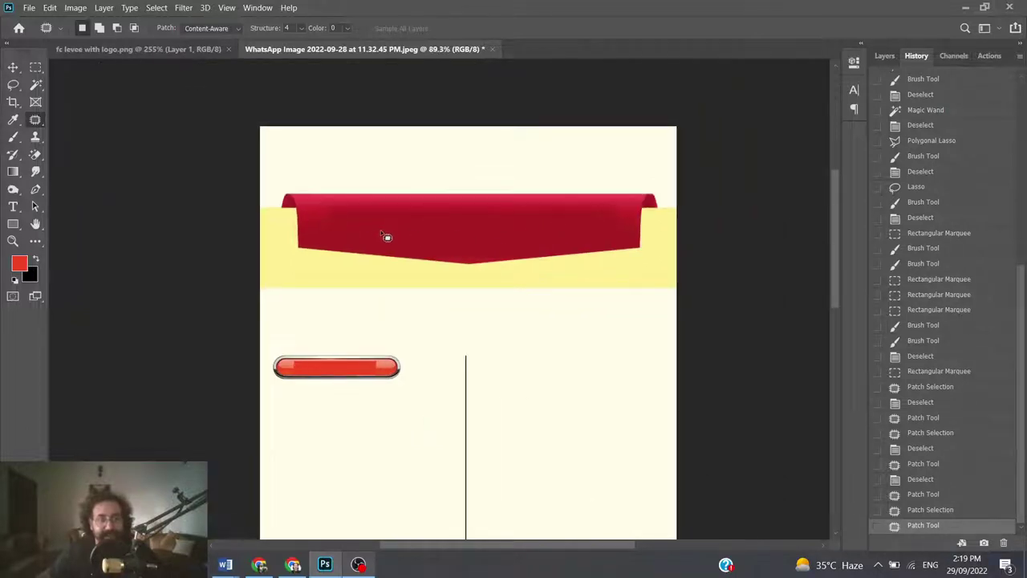
{"action": "scroll", "coordinate": [386, 236], "scroll_direction": "up", "scroll_amount": 1}
{"action": "scroll", "coordinate": [386, 237], "scroll_direction": "up", "scroll_amount": 1}
{"action": "scroll", "coordinate": [385, 237], "scroll_direction": "up", "scroll_amount": 1}
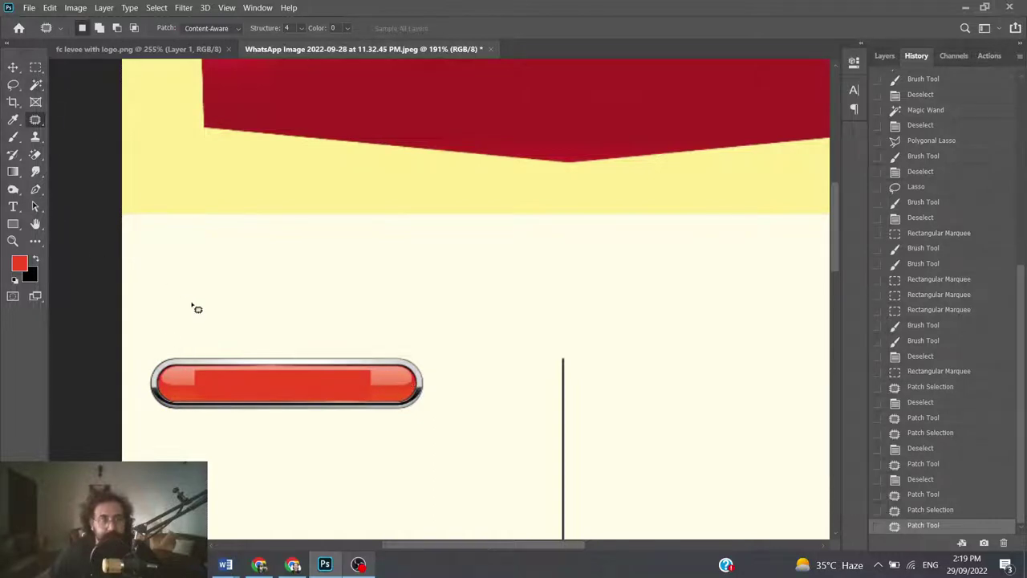
{"action": "scroll", "coordinate": [197, 310], "scroll_direction": "up", "scroll_amount": 1}
{"action": "scroll", "coordinate": [197, 309], "scroll_direction": "up", "scroll_amount": 1}
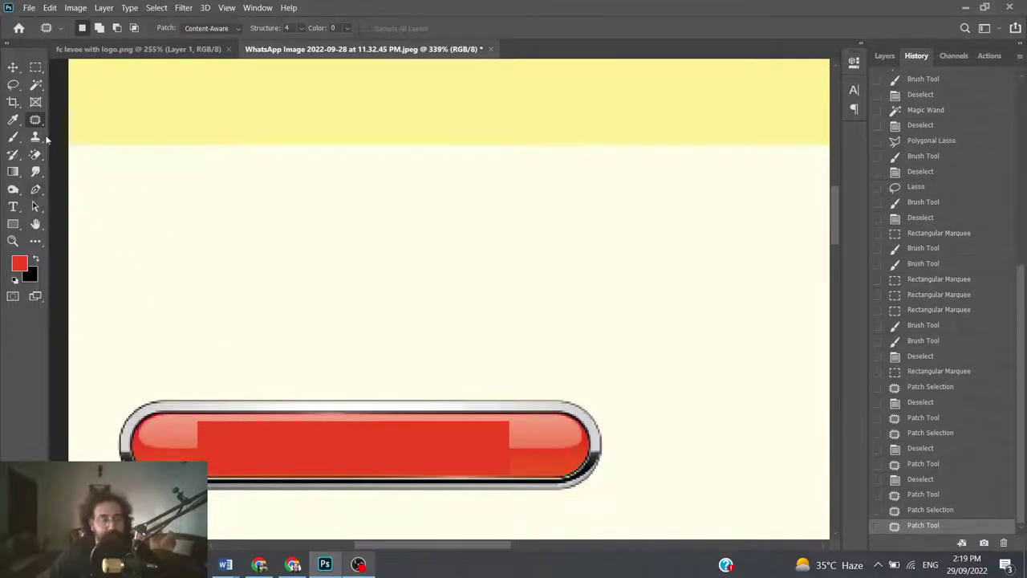
{"action": "left_click", "coordinate": [36, 67]}
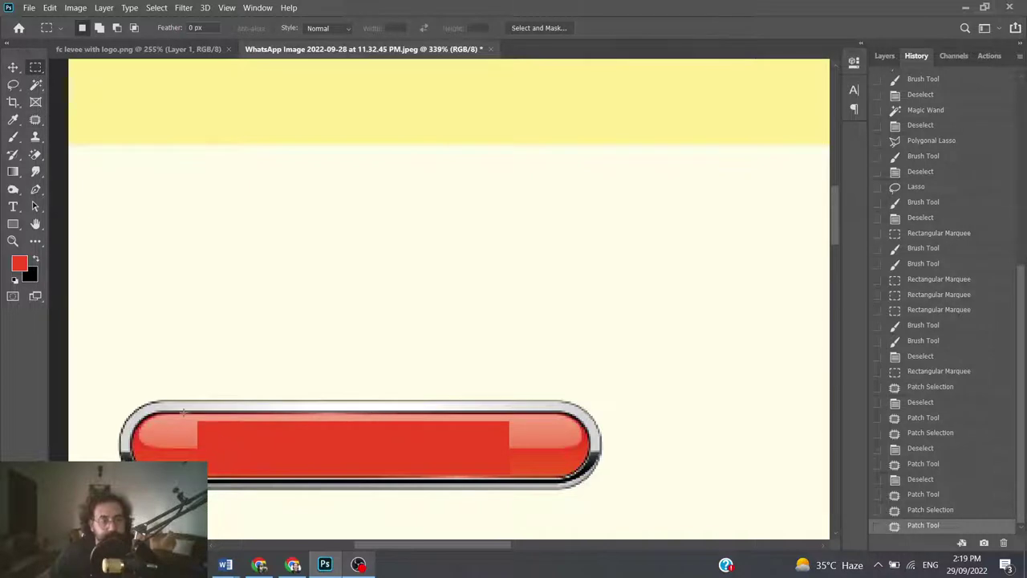
{"action": "left_click_drag", "start_coordinate": [191, 419], "coordinate": [193, 418]}
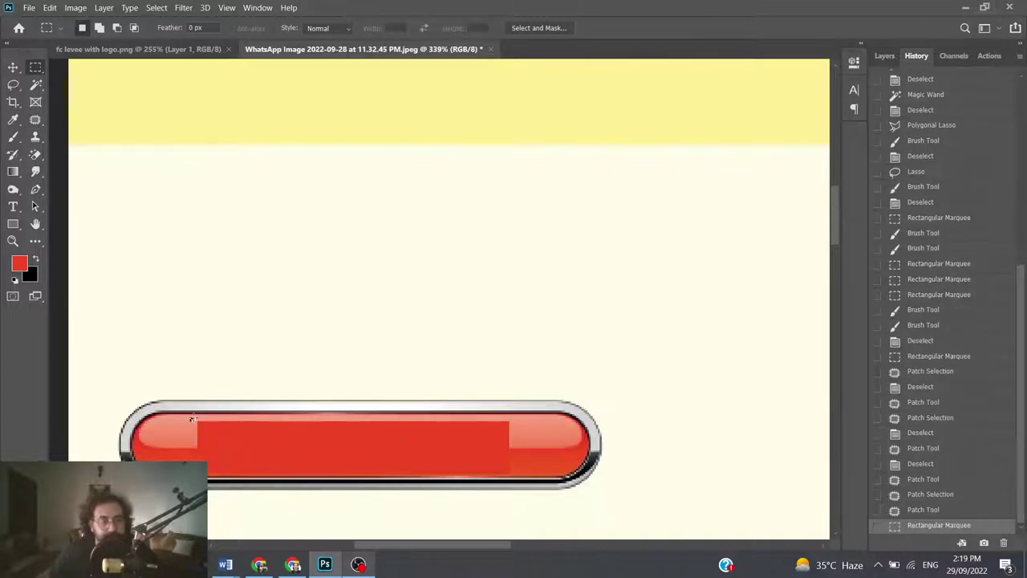
{"action": "left_click", "coordinate": [190, 418]}
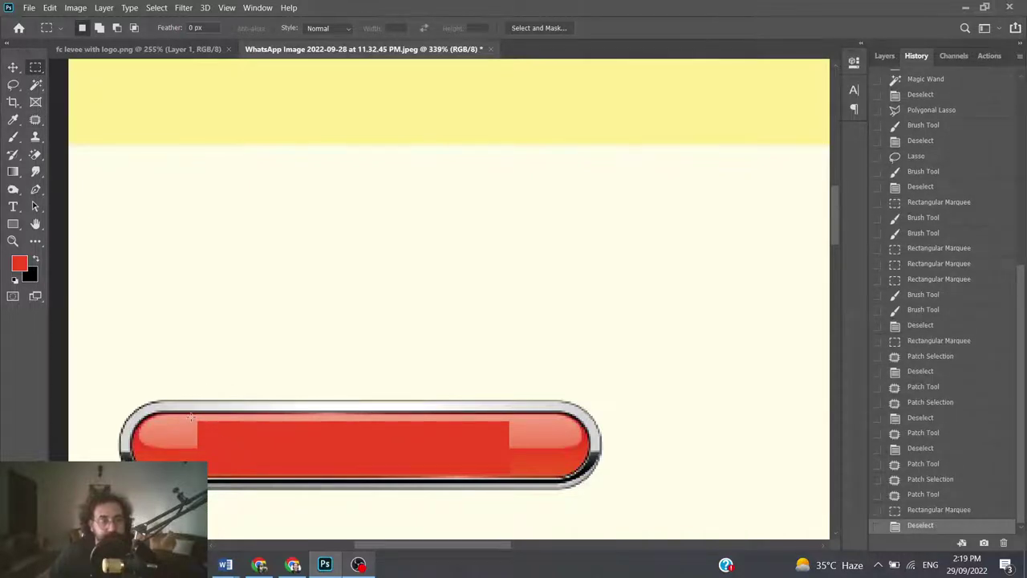
{"action": "left_click_drag", "start_coordinate": [190, 417], "coordinate": [524, 439]}
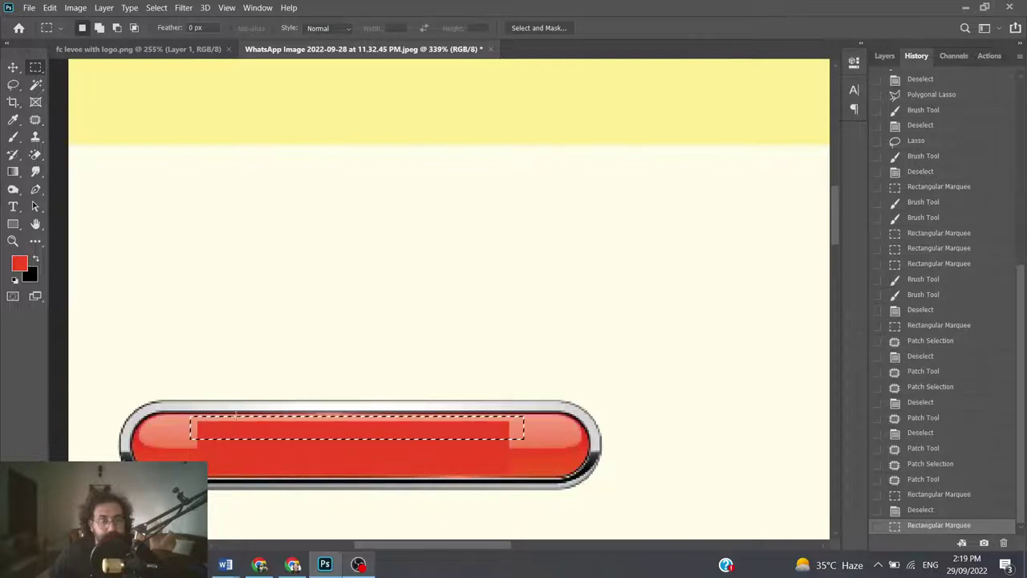
Patch the band and a leftover streak with nearby pill texture
{"action": "left_click", "coordinate": [35, 121]}
{"action": "left_click_drag", "start_coordinate": [390, 436], "coordinate": [397, 457]}
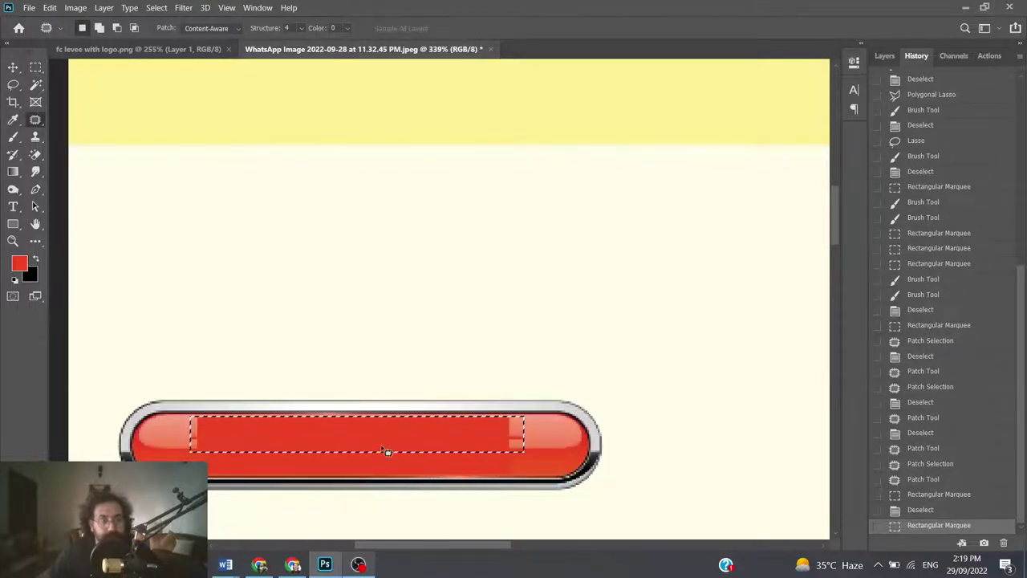
{"action": "key", "text": "ctrl+d"}
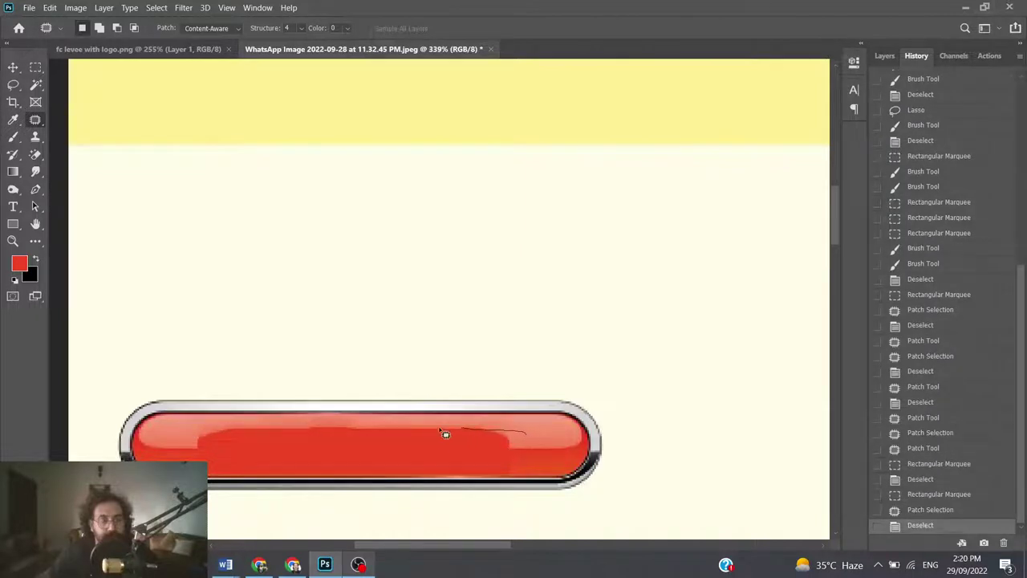
{"action": "left_click_drag", "start_coordinate": [531, 442], "coordinate": [353, 437]}
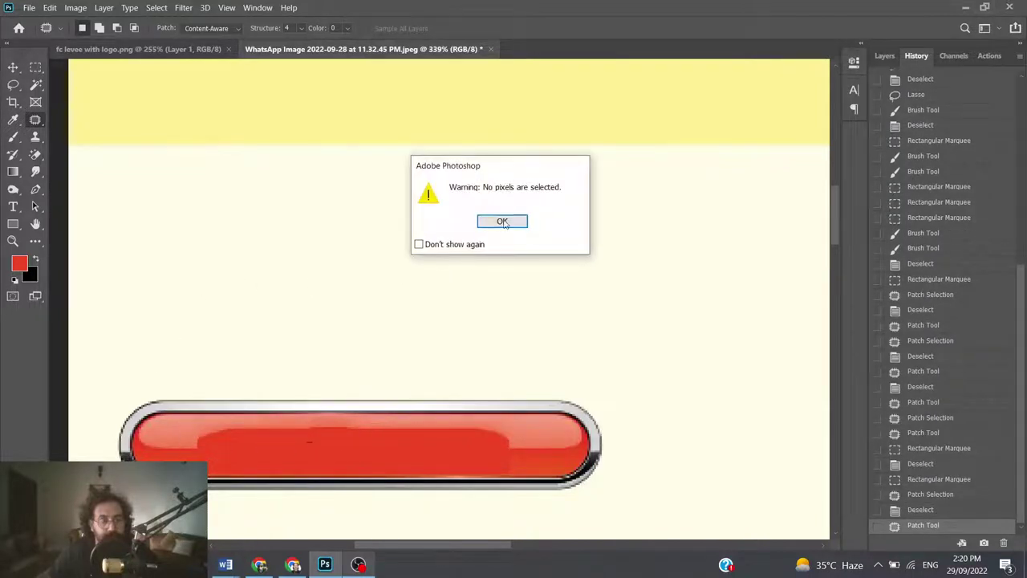
{"action": "left_click", "coordinate": [502, 222]}
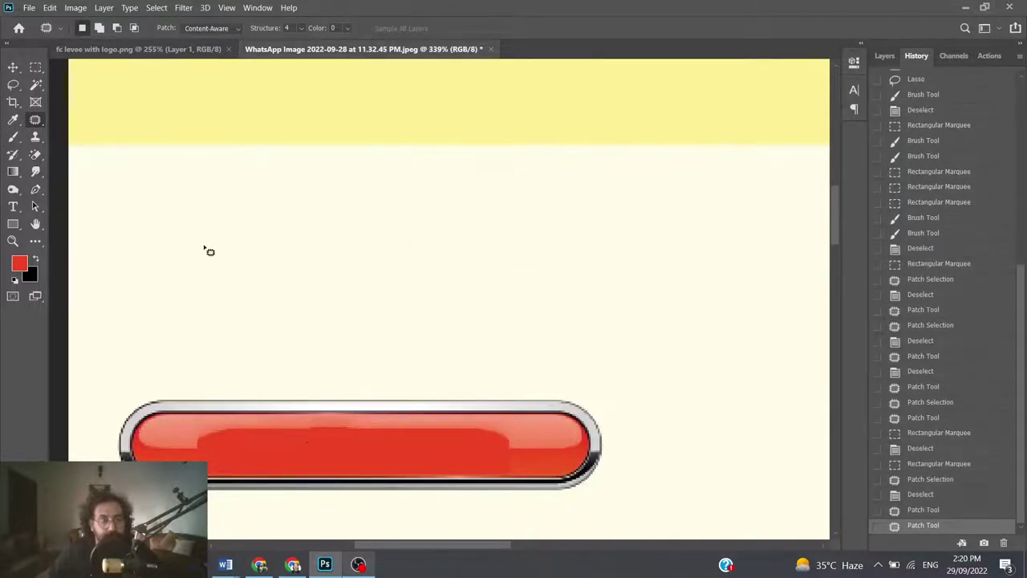
Reselect the pill's uneven inner band, patch it twice with clean red from below, and check
{"action": "left_click", "coordinate": [36, 67]}
{"action": "mouse_move", "coordinate": [193, 423]}
{"action": "left_mouse_down"}
{"action": "mouse_move", "coordinate": [522, 450]}
{"action": "mouse_move", "coordinate": [484, 444]}
{"action": "left_mouse_up"}
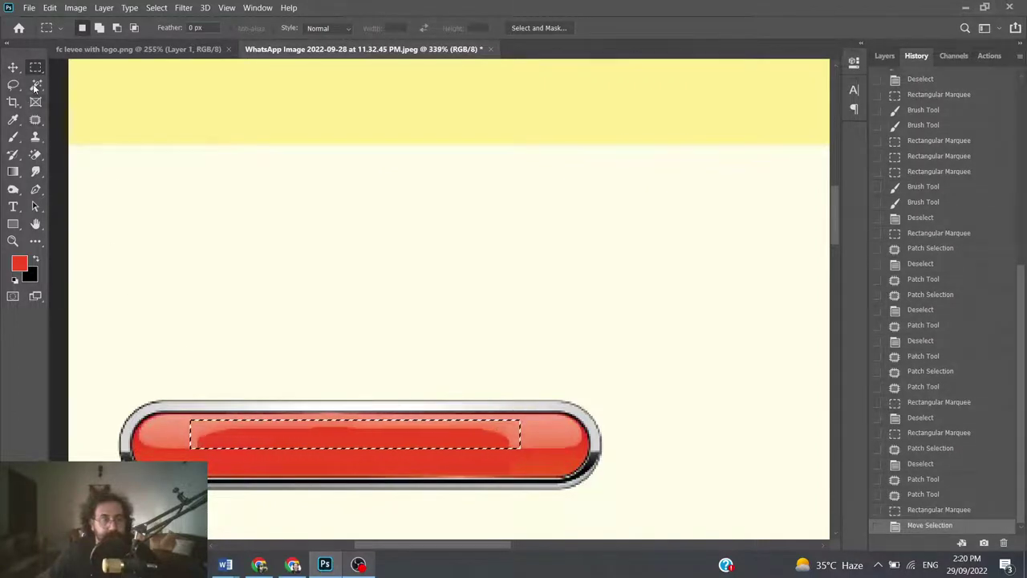
{"action": "left_click", "coordinate": [35, 120]}
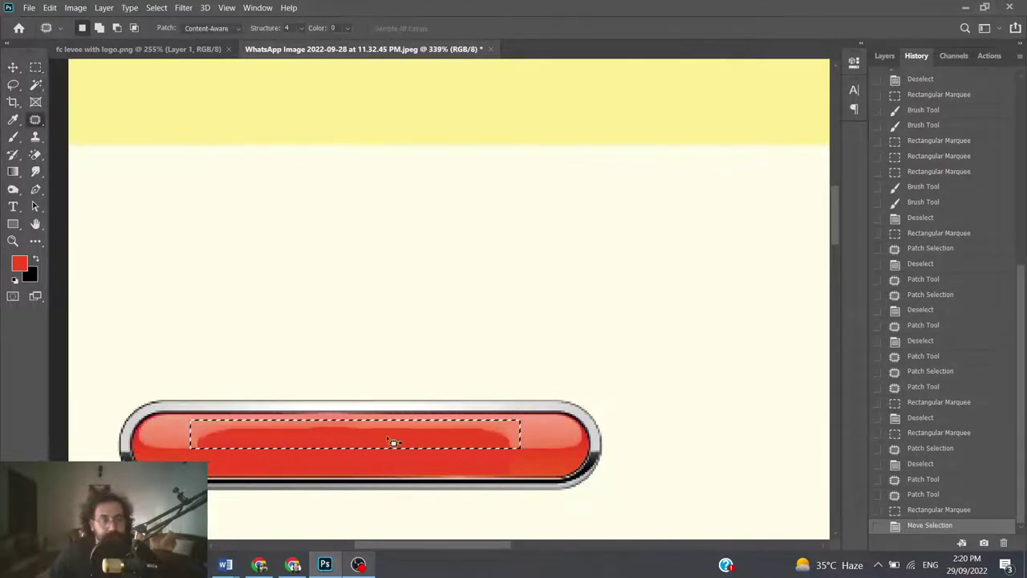
{"action": "mouse_move", "coordinate": [386, 435]}
{"action": "left_mouse_down"}
{"action": "mouse_move", "coordinate": [388, 454]}
{"action": "mouse_move", "coordinate": [386, 442]}
{"action": "mouse_move", "coordinate": [377, 454]}
{"action": "left_mouse_up"}
{"action": "left_click_drag", "start_coordinate": [369, 437], "coordinate": [365, 455]}
{"action": "left_click", "coordinate": [383, 461]}
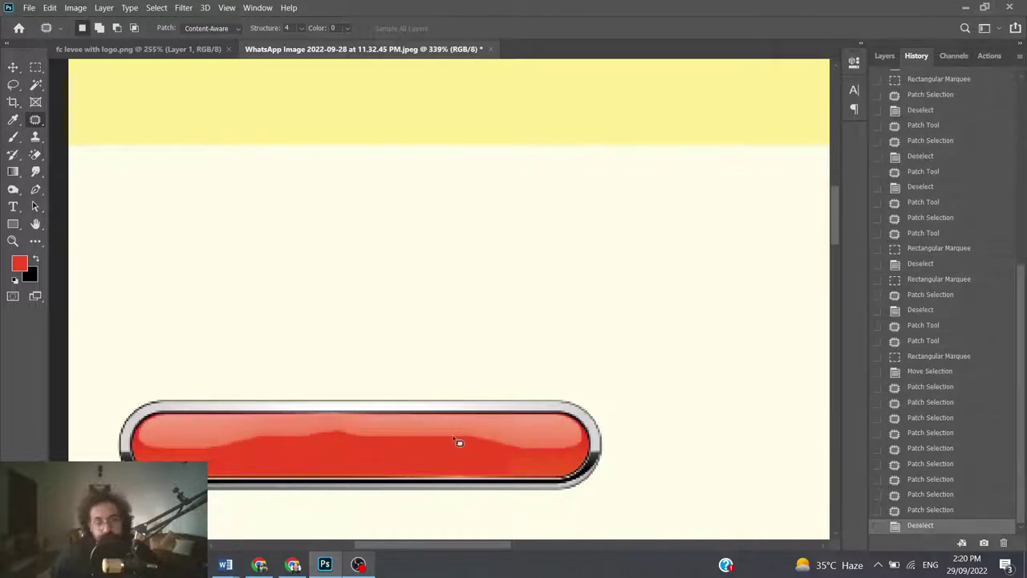
{"action": "scroll", "coordinate": [441, 438], "scroll_direction": "down", "scroll_amount": 1}
{"action": "scroll", "coordinate": [451, 440], "scroll_direction": "down", "scroll_amount": 1}
{"action": "scroll", "coordinate": [450, 438], "scroll_direction": "up", "scroll_amount": 1}
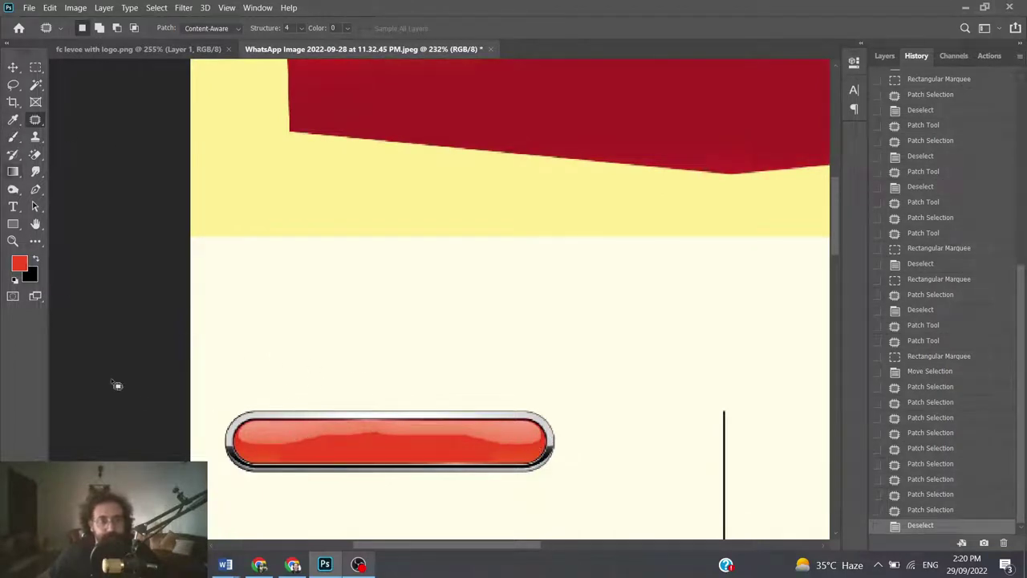
Use the Paint Bucket to fill the first label pill's glossy interior solid red
{"action": "left_click", "coordinate": [16, 136]}
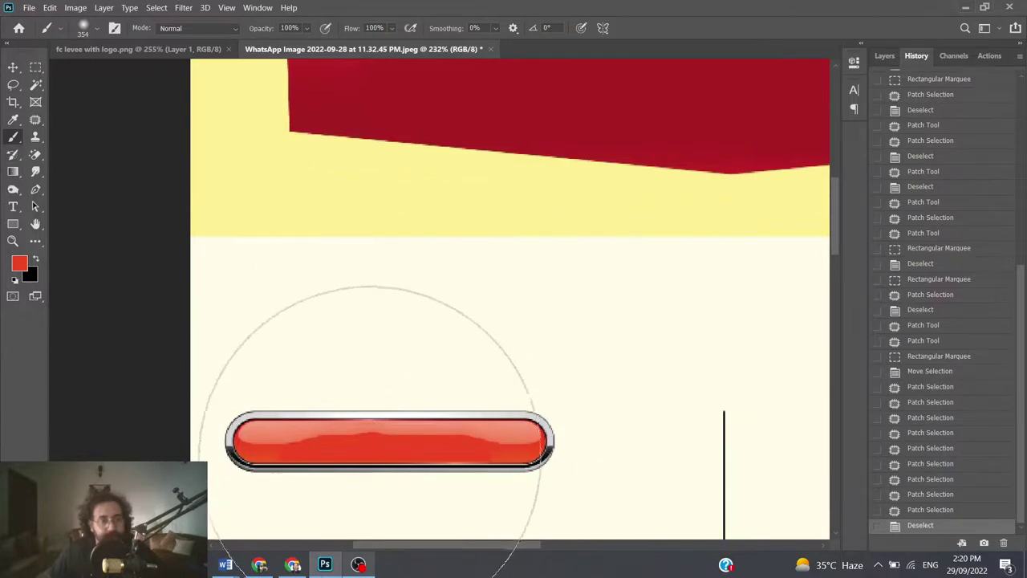
{"action": "left_click", "coordinate": [14, 170]}
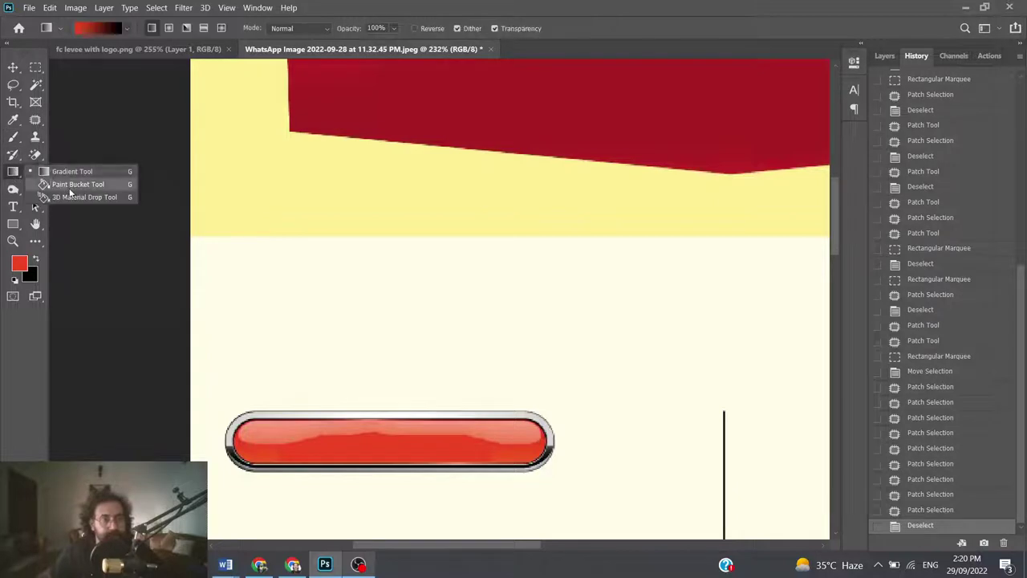
{"action": "left_click", "coordinate": [69, 187]}
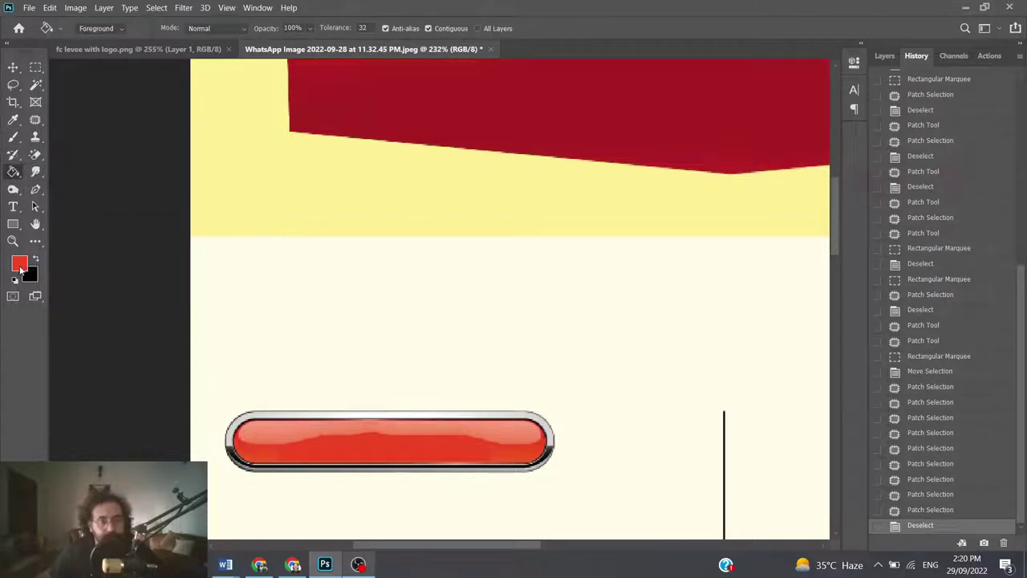
{"action": "left_click", "coordinate": [278, 441]}
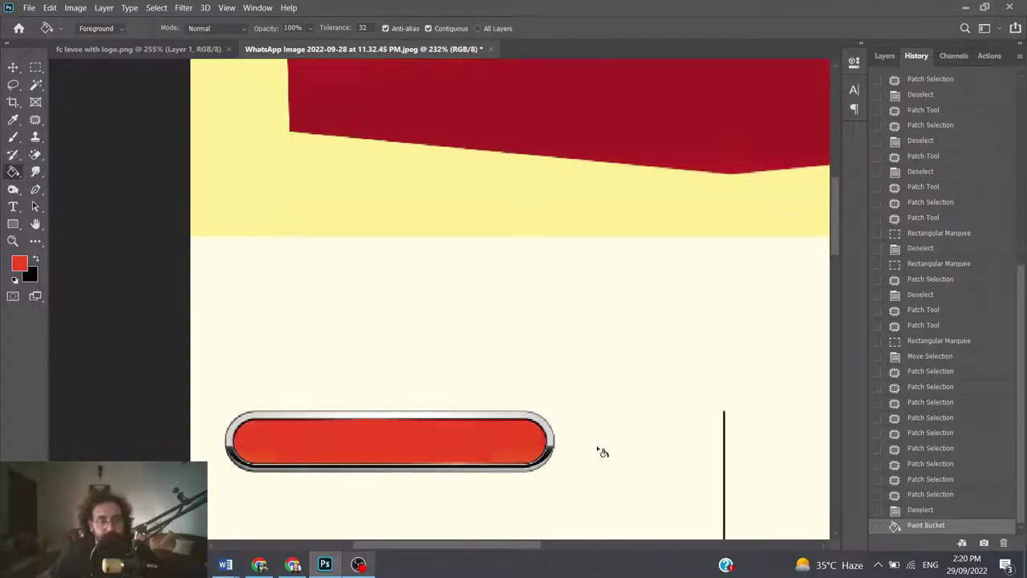
{"action": "mouse_move", "coordinate": [491, 547]}
{"action": "left_mouse_down"}
{"action": "mouse_move", "coordinate": [678, 548]}
{"action": "mouse_move", "coordinate": [533, 546]}
{"action": "left_mouse_up"}
Fill the lighter patches on the right and middle-left pills with red
{"action": "scroll", "coordinate": [614, 380], "scroll_direction": "down", "scroll_amount": 3}
{"action": "scroll", "coordinate": [614, 381], "scroll_direction": "down", "scroll_amount": 2}
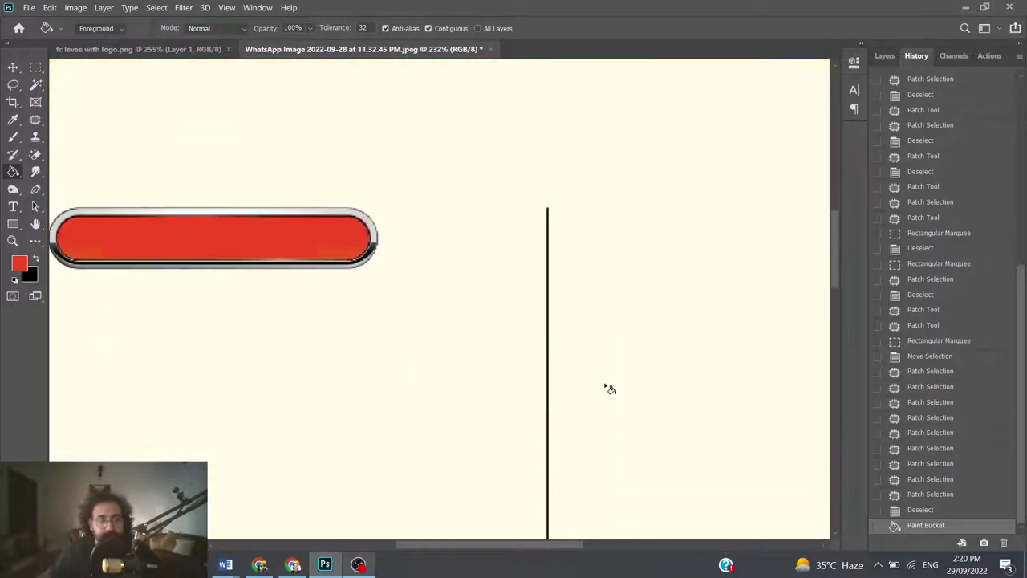
{"action": "scroll", "coordinate": [613, 385], "scroll_direction": "down", "scroll_amount": 3}
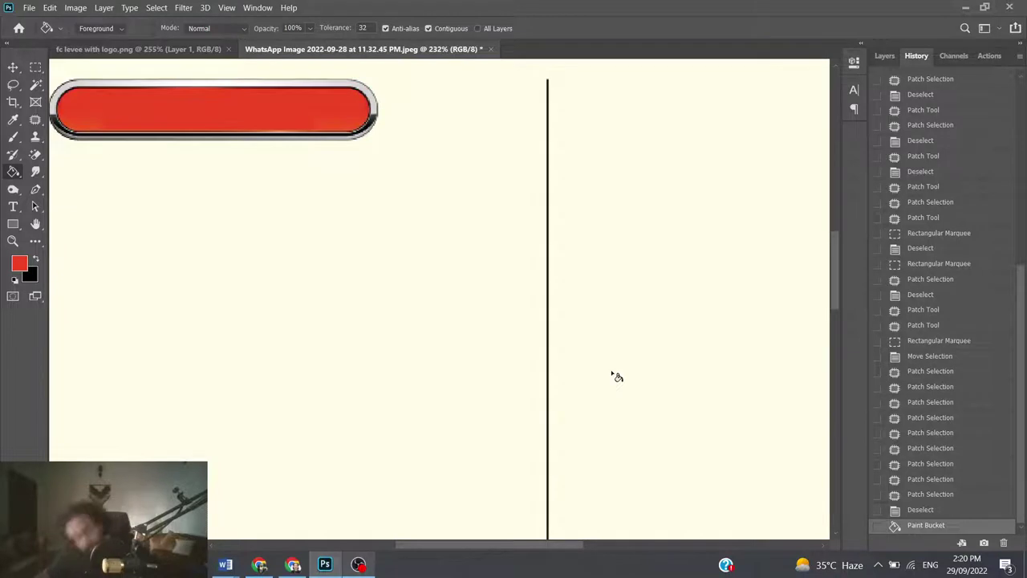
{"action": "scroll", "coordinate": [612, 366], "scroll_direction": "down", "scroll_amount": 1}
{"action": "scroll", "coordinate": [425, 459], "scroll_direction": "down", "scroll_amount": 1}
{"action": "scroll", "coordinate": [425, 459], "scroll_direction": "down", "scroll_amount": 2}
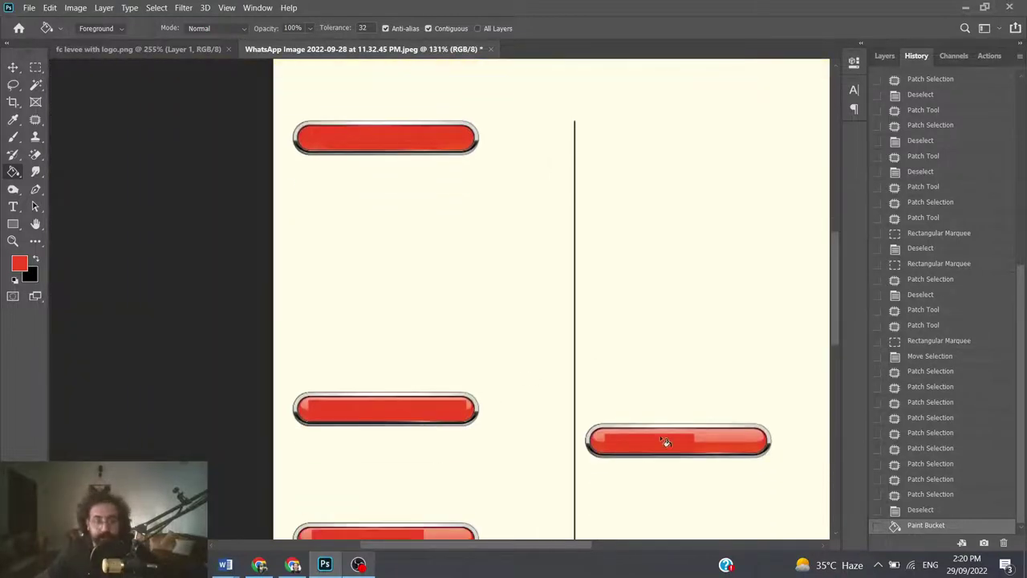
{"action": "left_click", "coordinate": [724, 434]}
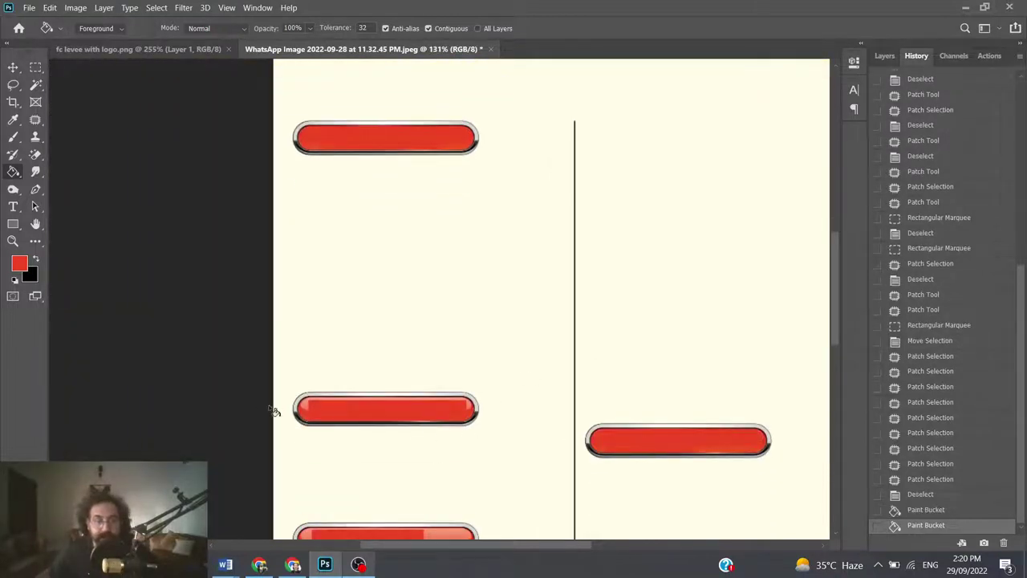
{"action": "left_click", "coordinate": [313, 410]}
Fill the leftover light spots on the bottom-left pill red and review the result
{"action": "scroll", "coordinate": [454, 446], "scroll_direction": "down", "scroll_amount": 1}
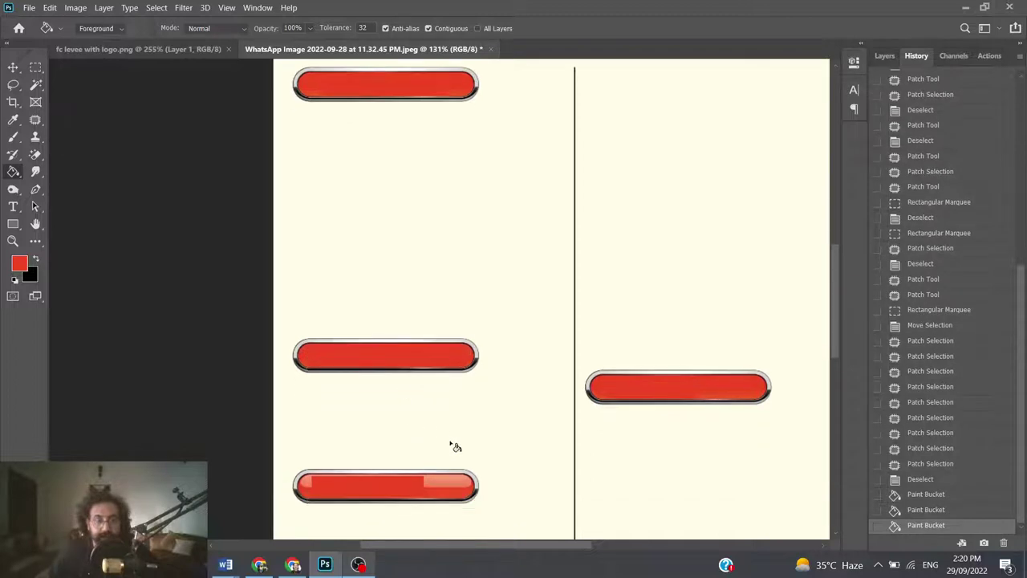
{"action": "left_click", "coordinate": [457, 485]}
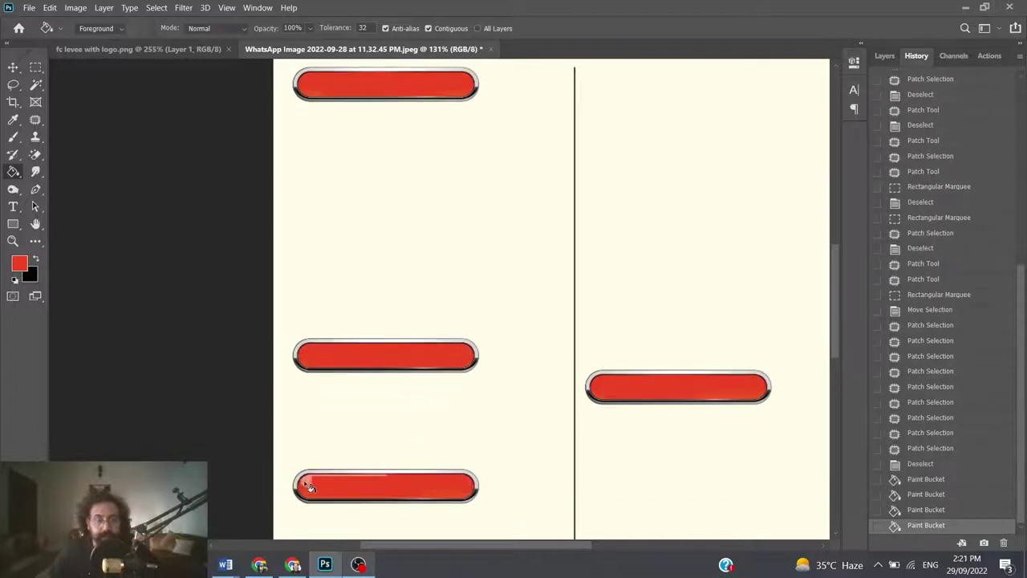
{"action": "left_click", "coordinate": [310, 487]}
{"action": "scroll", "coordinate": [359, 479], "scroll_direction": "up", "scroll_amount": 3}
{"action": "scroll", "coordinate": [355, 477], "scroll_direction": "up", "scroll_amount": 2}
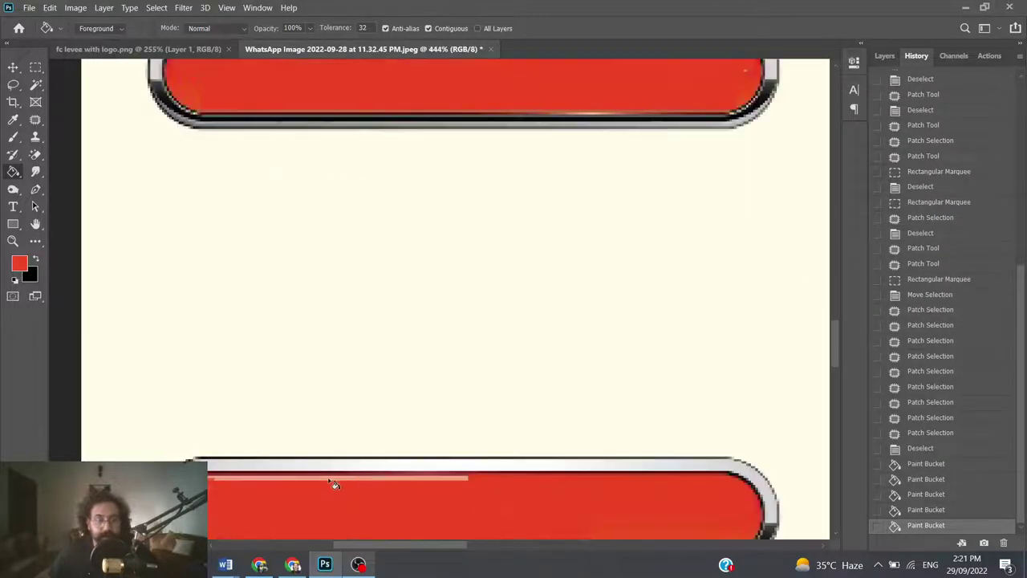
{"action": "left_click", "coordinate": [323, 484]}
{"action": "left_click", "coordinate": [209, 494]}
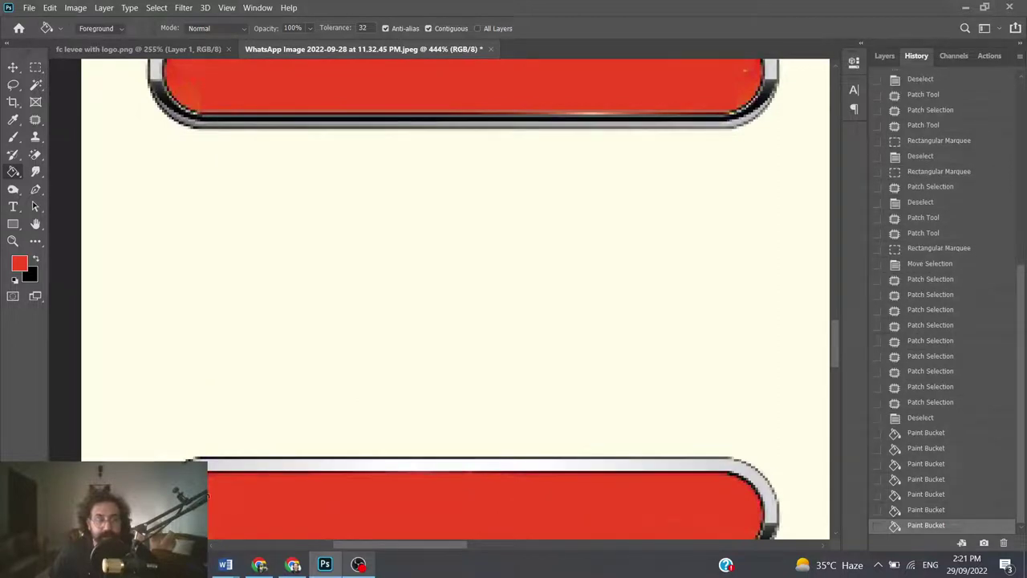
{"action": "scroll", "coordinate": [442, 489], "scroll_direction": "down", "scroll_amount": 1}
{"action": "scroll", "coordinate": [443, 486], "scroll_direction": "down", "scroll_amount": 3}
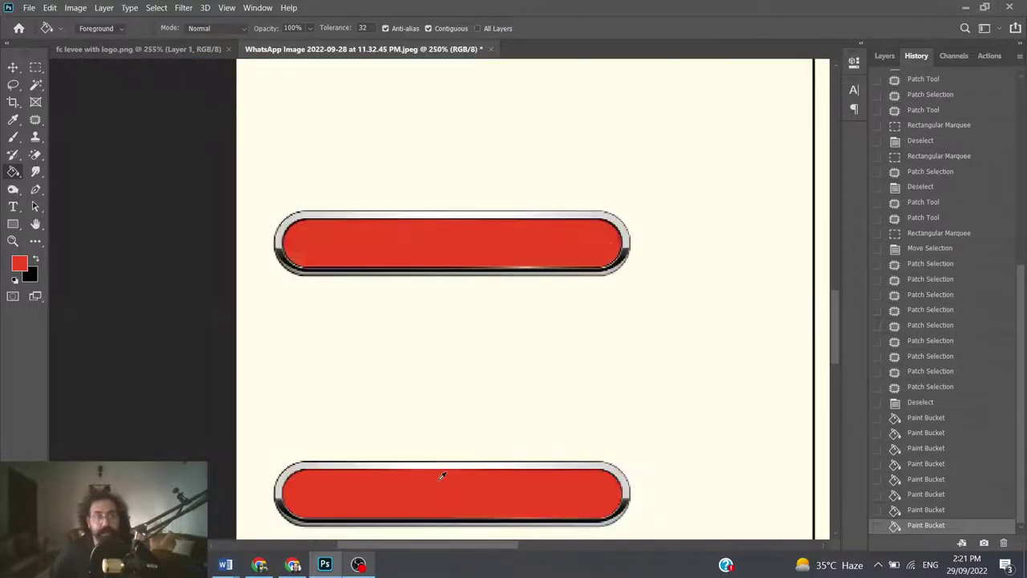
{"action": "scroll", "coordinate": [447, 475], "scroll_direction": "down", "scroll_amount": 2}
{"action": "scroll", "coordinate": [449, 477], "scroll_direction": "down", "scroll_amount": 2}
{"action": "scroll", "coordinate": [449, 476], "scroll_direction": "down", "scroll_amount": 1}
{"action": "scroll", "coordinate": [612, 414], "scroll_direction": "down", "scroll_amount": 3}
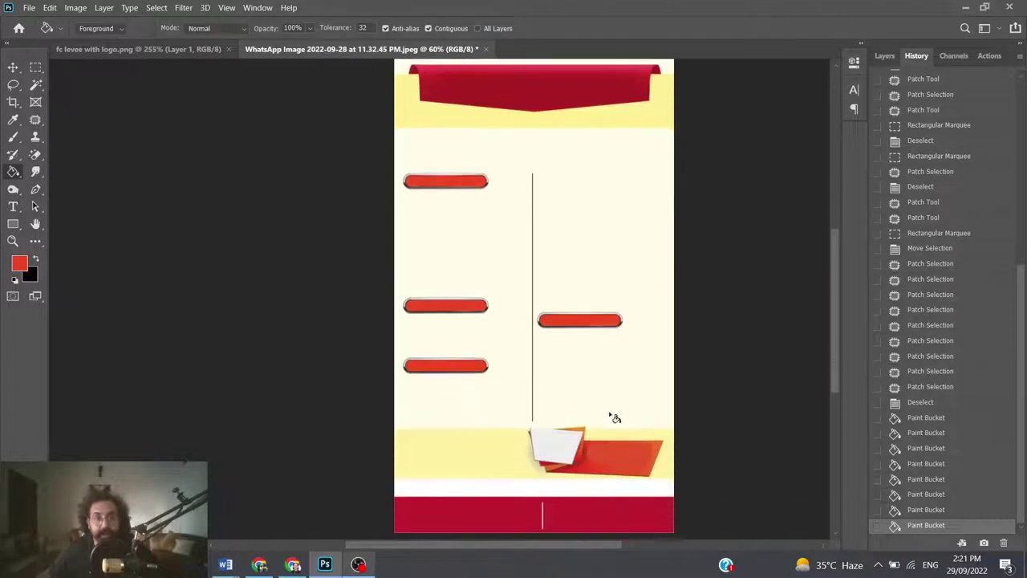
{"action": "scroll", "coordinate": [687, 436], "scroll_direction": "down", "scroll_amount": 1}
{"action": "scroll", "coordinate": [659, 419], "scroll_direction": "down", "scroll_amount": 1}
{"action": "scroll", "coordinate": [659, 419], "scroll_direction": "up", "scroll_amount": 3}
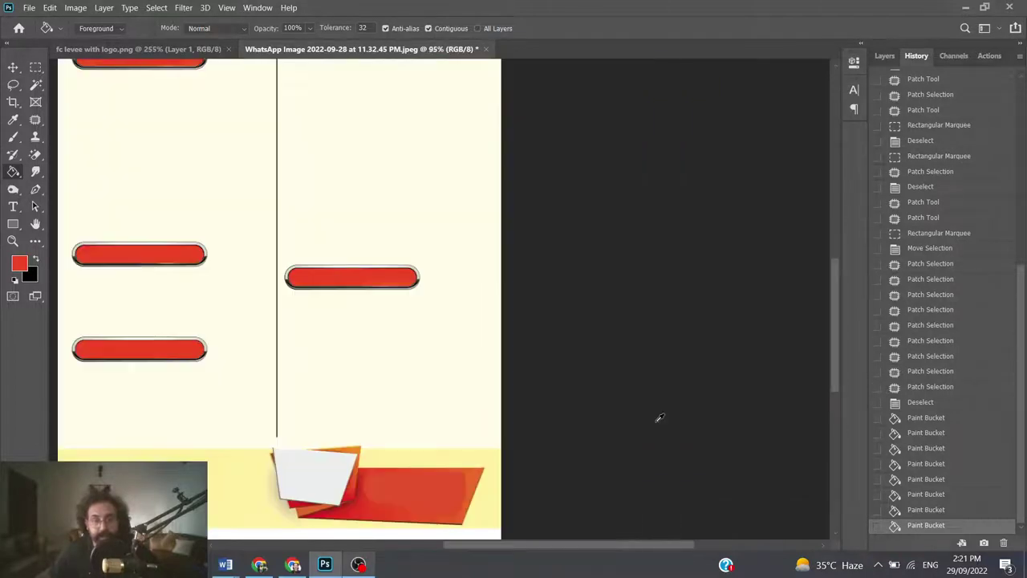
{"action": "scroll", "coordinate": [399, 385], "scroll_direction": "up", "scroll_amount": 2}
{"action": "scroll", "coordinate": [268, 404], "scroll_direction": "down", "scroll_amount": 2}
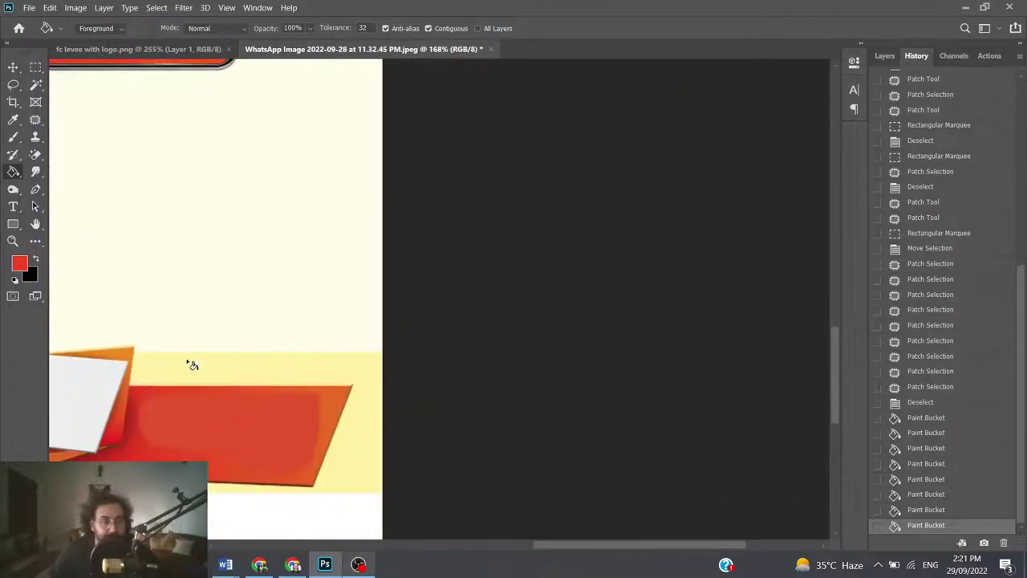
With the Patch tool, replace the light area inside the orange shape with nearby orange
{"action": "left_click", "coordinate": [35, 121]}
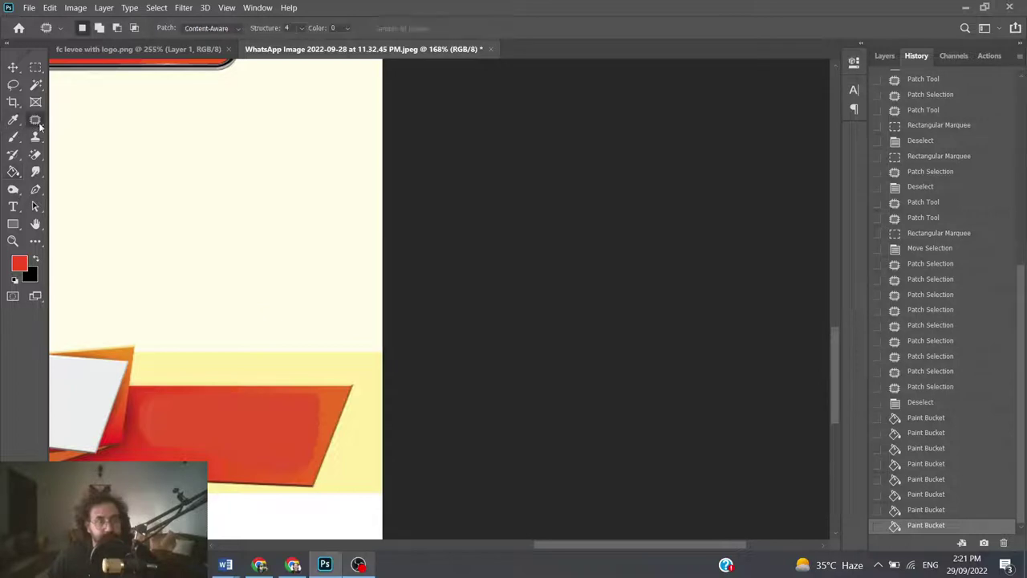
{"action": "left_click", "coordinate": [332, 444]}
{"action": "left_click", "coordinate": [312, 473]}
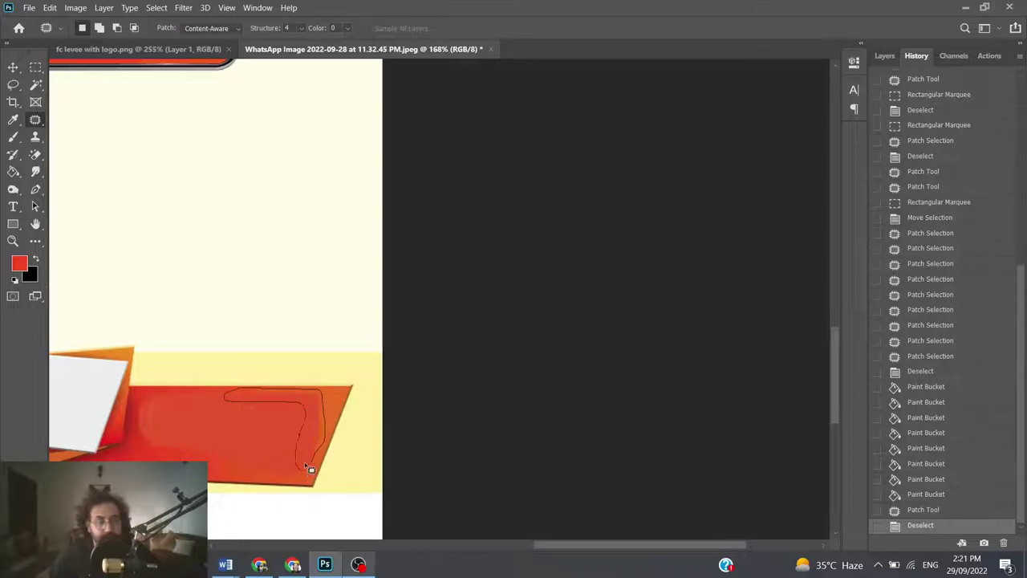
{"action": "left_click_drag", "start_coordinate": [307, 465], "coordinate": [262, 461]}
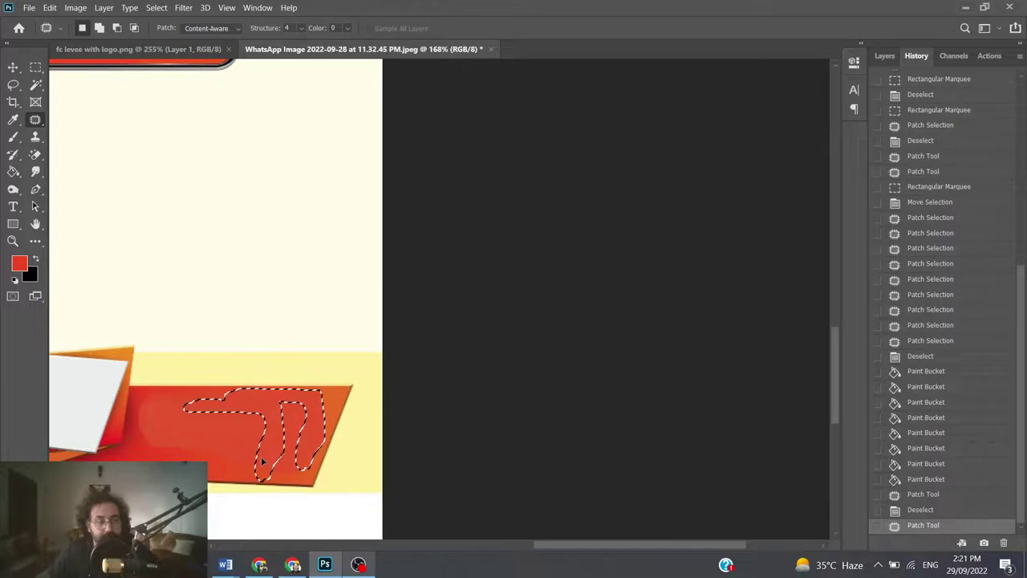
{"action": "left_click_drag", "start_coordinate": [262, 462], "coordinate": [285, 455]}
{"action": "key", "text": "ctrl+d"}
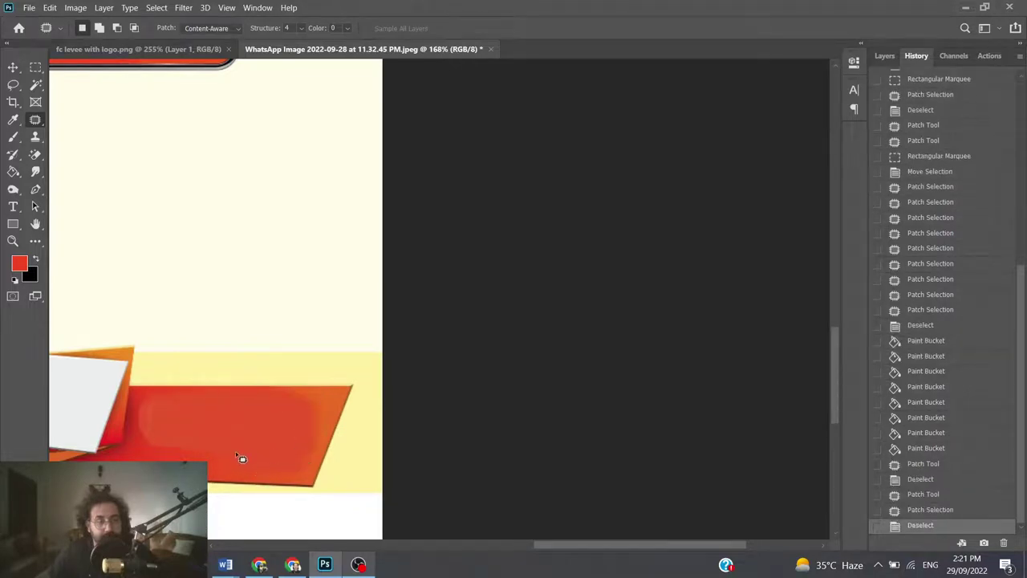
Patch a light spot near the shape's slanted edge with clean orange
{"action": "scroll", "coordinate": [327, 431], "scroll_direction": "up", "scroll_amount": 3}
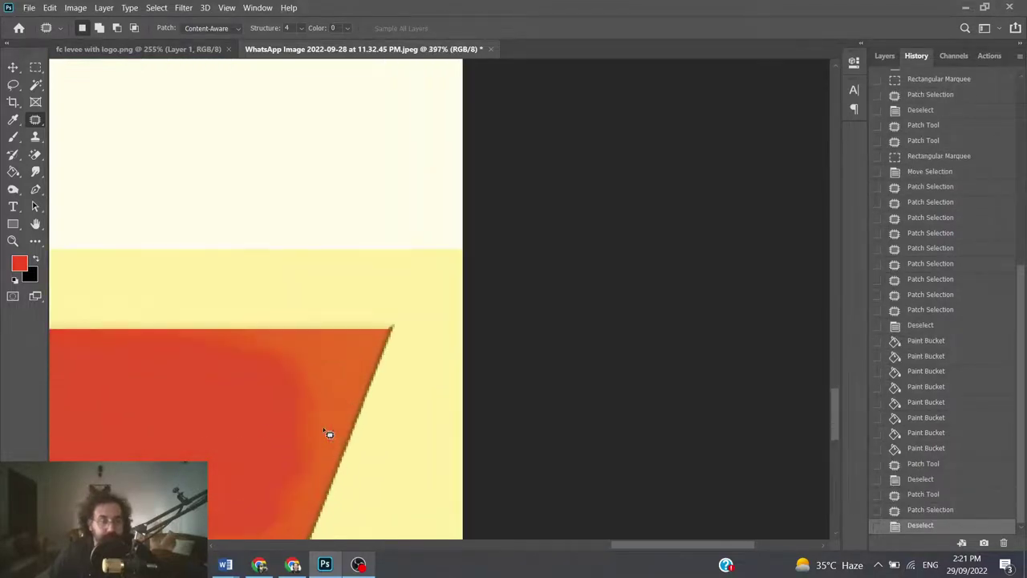
{"action": "left_click_drag", "start_coordinate": [245, 370], "coordinate": [241, 384]}
{"action": "key", "text": "ctrl+d"}
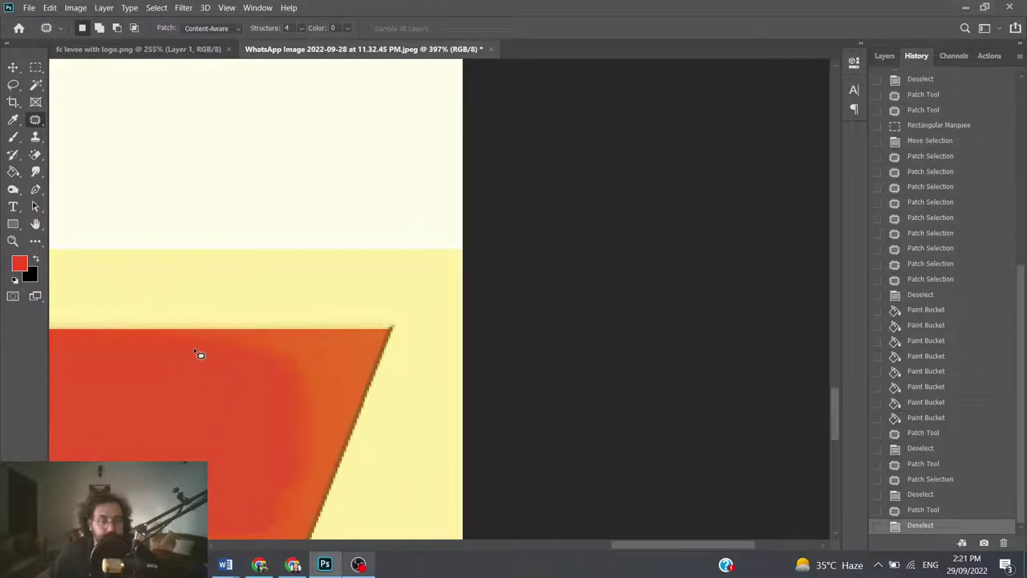
{"action": "left_click_drag", "start_coordinate": [338, 425], "coordinate": [306, 482]}
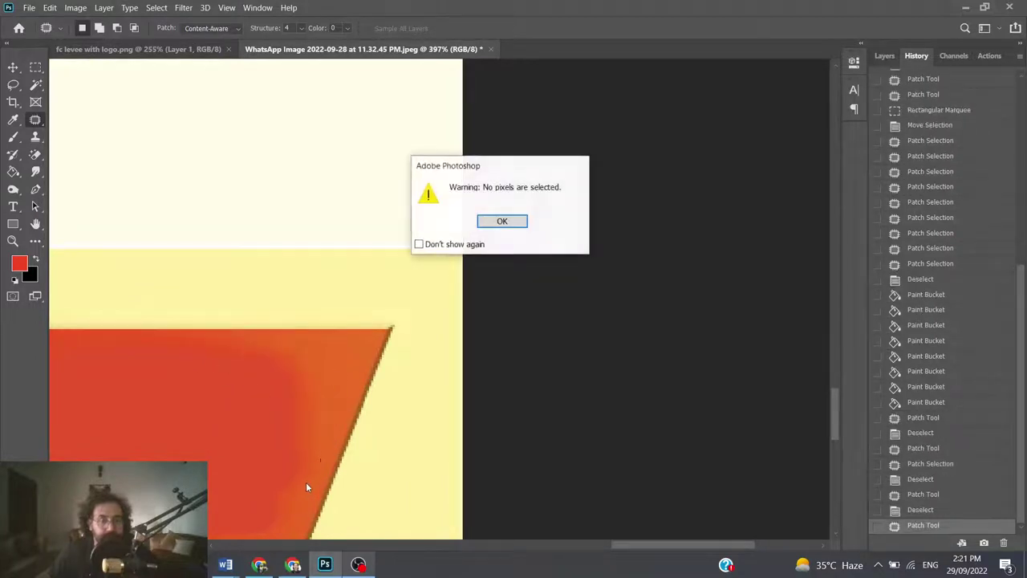
{"action": "left_click", "coordinate": [490, 222]}
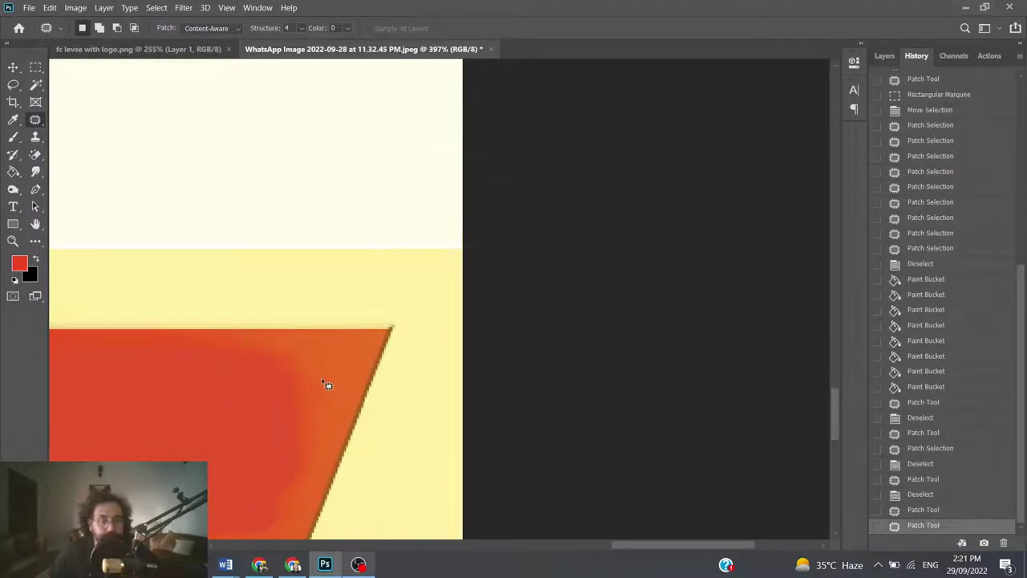
{"action": "mouse_move", "coordinate": [325, 353]}
{"action": "left_mouse_down"}
{"action": "mouse_move", "coordinate": [236, 360]}
{"action": "mouse_move", "coordinate": [336, 436]}
{"action": "left_mouse_up"}
{"action": "left_click_drag", "start_coordinate": [305, 401], "coordinate": [160, 452]}
{"action": "key", "text": "ctrl+d"}
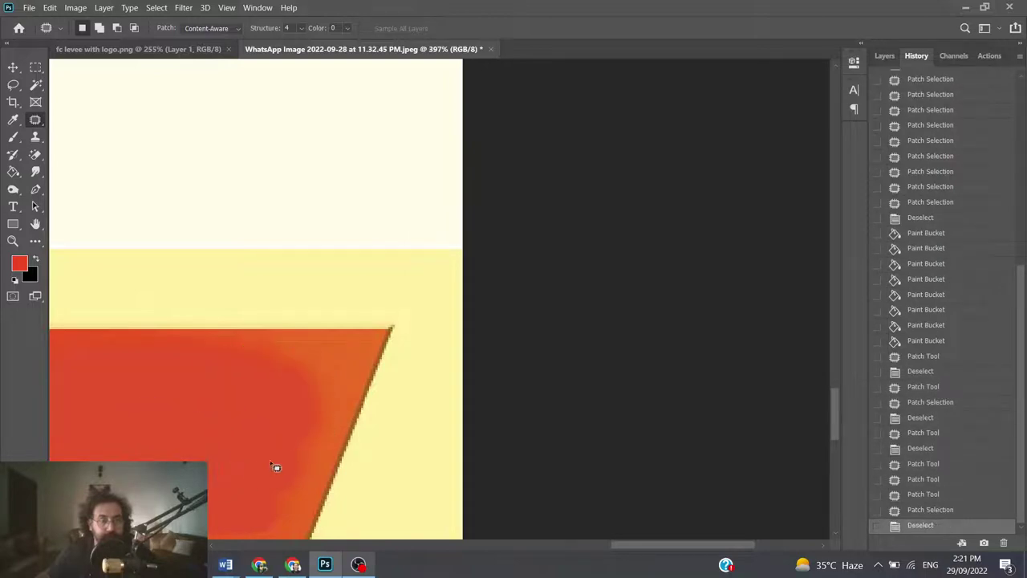
Patch further light marks in the lower orange area
{"action": "left_click_drag", "start_coordinate": [314, 453], "coordinate": [320, 437]}
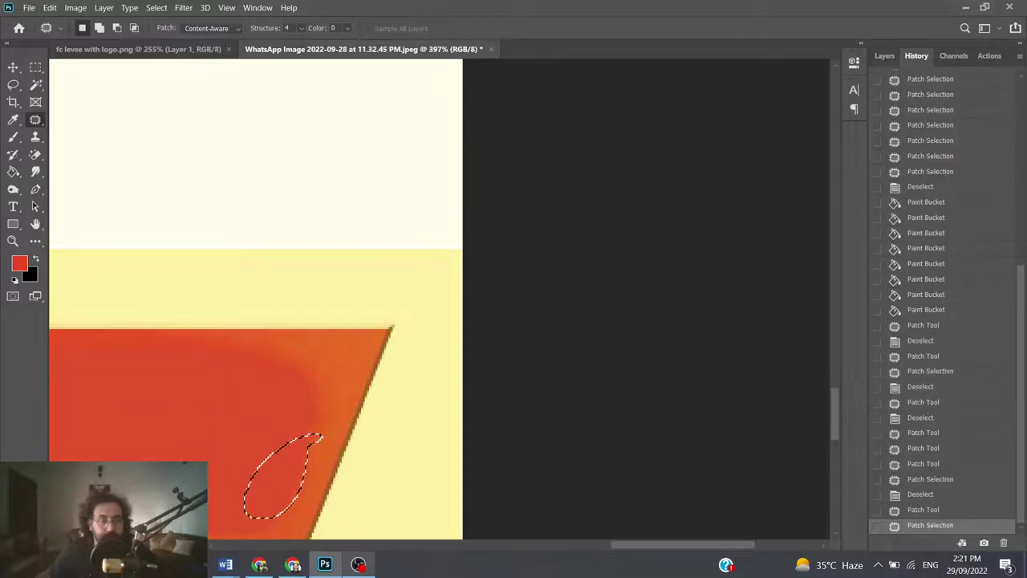
{"action": "left_click_drag", "start_coordinate": [273, 482], "coordinate": [218, 468]}
{"action": "key", "text": "ctrl+d"}
{"action": "scroll", "coordinate": [216, 465], "scroll_direction": "down", "scroll_amount": 3}
{"action": "mouse_move", "coordinate": [280, 455]}
{"action": "left_mouse_down"}
{"action": "mouse_move", "coordinate": [216, 390]}
{"action": "mouse_move", "coordinate": [138, 454]}
{"action": "mouse_move", "coordinate": [283, 451]}
{"action": "left_mouse_up"}
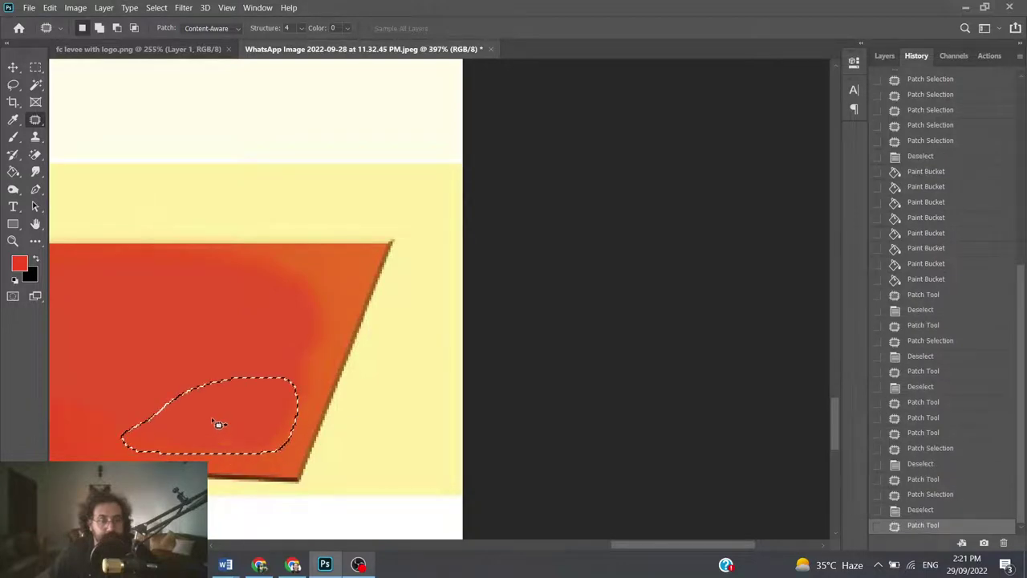
{"action": "key", "text": "ctrl+d"}
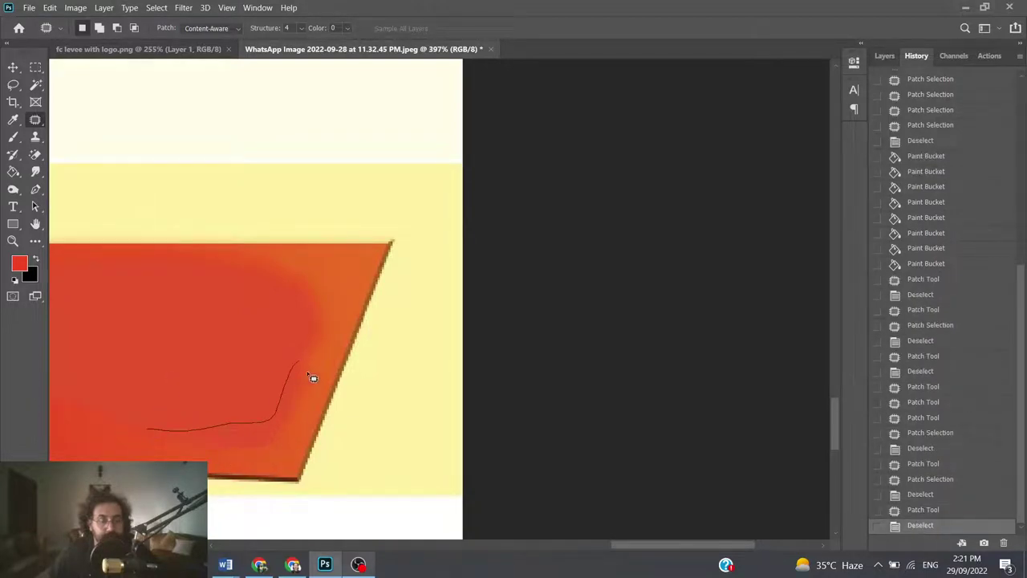
Patch the light band and strip along the orange shape's lower edge
{"action": "left_click_drag", "start_coordinate": [312, 378], "coordinate": [310, 420]}
{"action": "mouse_move", "coordinate": [187, 461]}
{"action": "left_mouse_down"}
{"action": "mouse_move", "coordinate": [156, 440]}
{"action": "mouse_move", "coordinate": [169, 374]}
{"action": "mouse_move", "coordinate": [154, 393]}
{"action": "left_mouse_up"}
{"action": "key", "text": "ctrl+d"}
{"action": "mouse_move", "coordinate": [295, 444]}
{"action": "left_mouse_down"}
{"action": "mouse_move", "coordinate": [150, 394]}
{"action": "mouse_move", "coordinate": [153, 345]}
{"action": "left_mouse_up"}
{"action": "key", "text": "ctrl+d"}
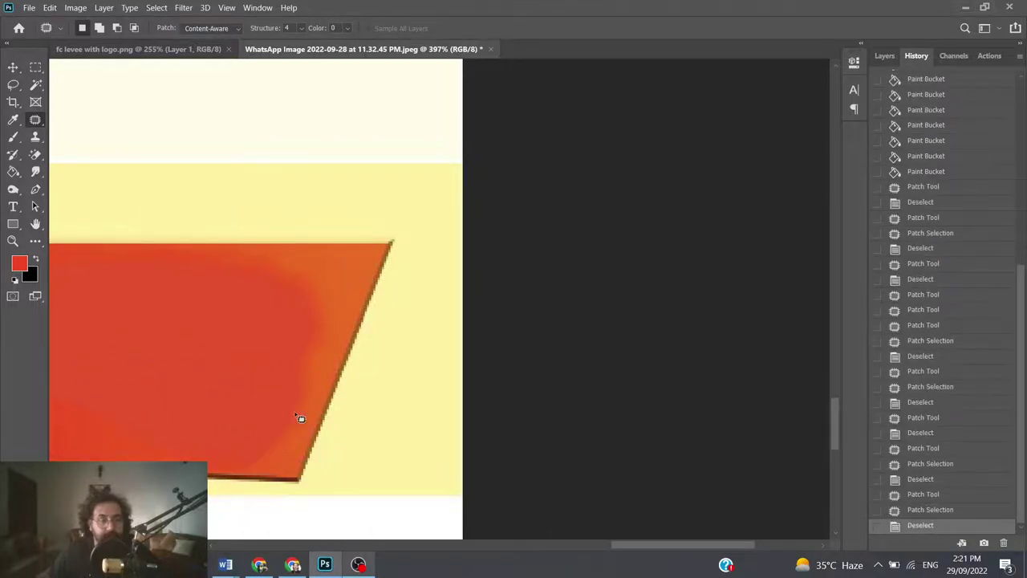
Patch the light area beside the white card with clean orange from the right
{"action": "scroll", "coordinate": [296, 356], "scroll_direction": "down", "scroll_amount": 3}
{"action": "scroll", "coordinate": [295, 355], "scroll_direction": "down", "scroll_amount": 2}
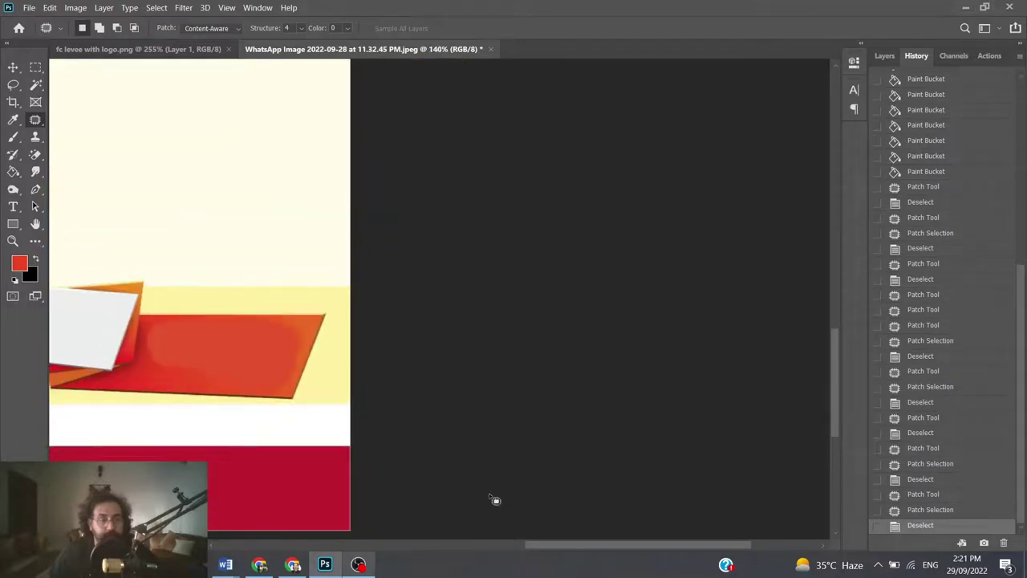
{"action": "left_click_drag", "start_coordinate": [623, 544], "coordinate": [574, 545]}
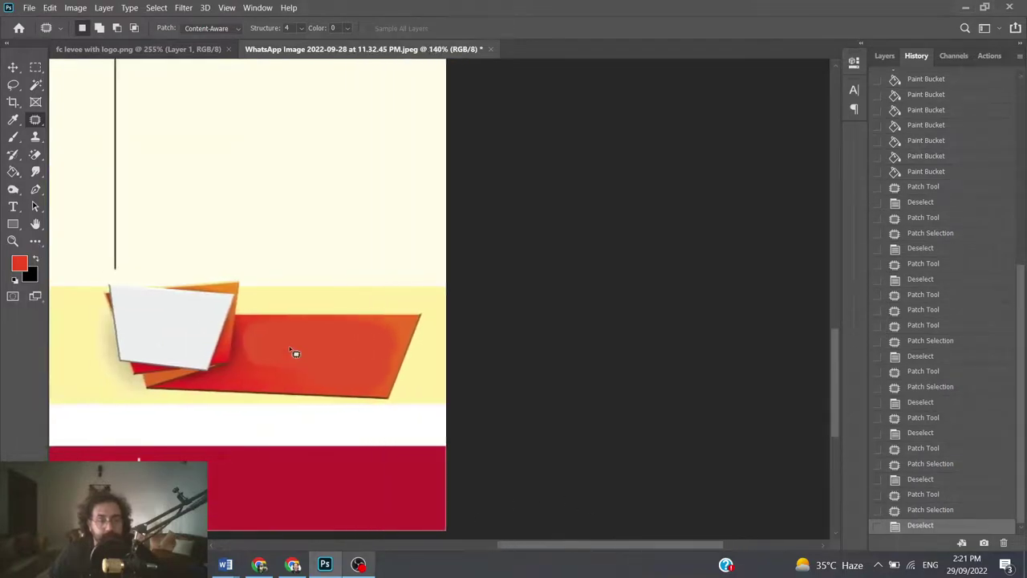
{"action": "scroll", "coordinate": [295, 353], "scroll_direction": "up", "scroll_amount": 2}
{"action": "scroll", "coordinate": [295, 353], "scroll_direction": "up", "scroll_amount": 1}
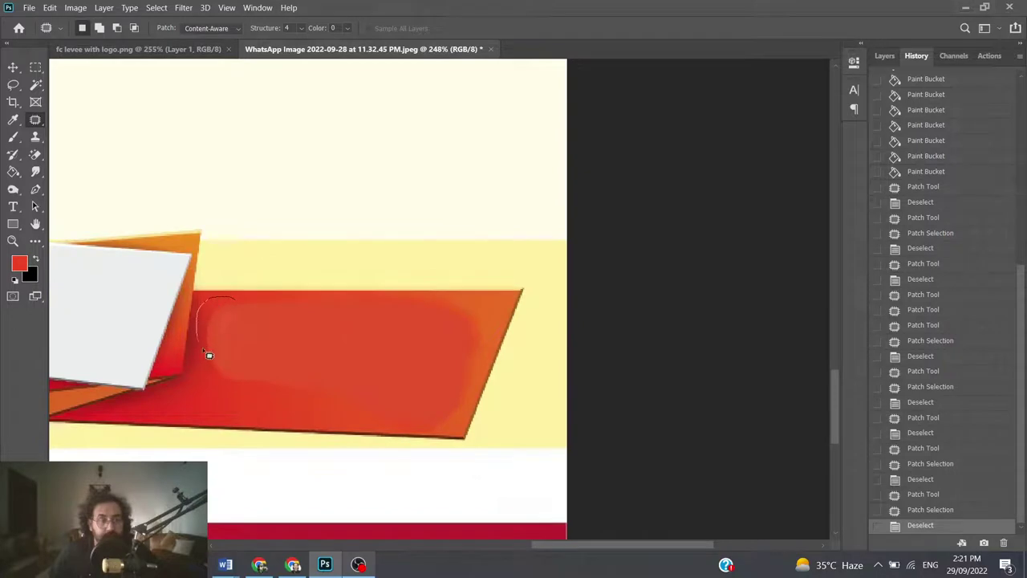
{"action": "left_click_drag", "start_coordinate": [244, 343], "coordinate": [231, 300]}
{"action": "left_click_drag", "start_coordinate": [238, 360], "coordinate": [356, 342]}
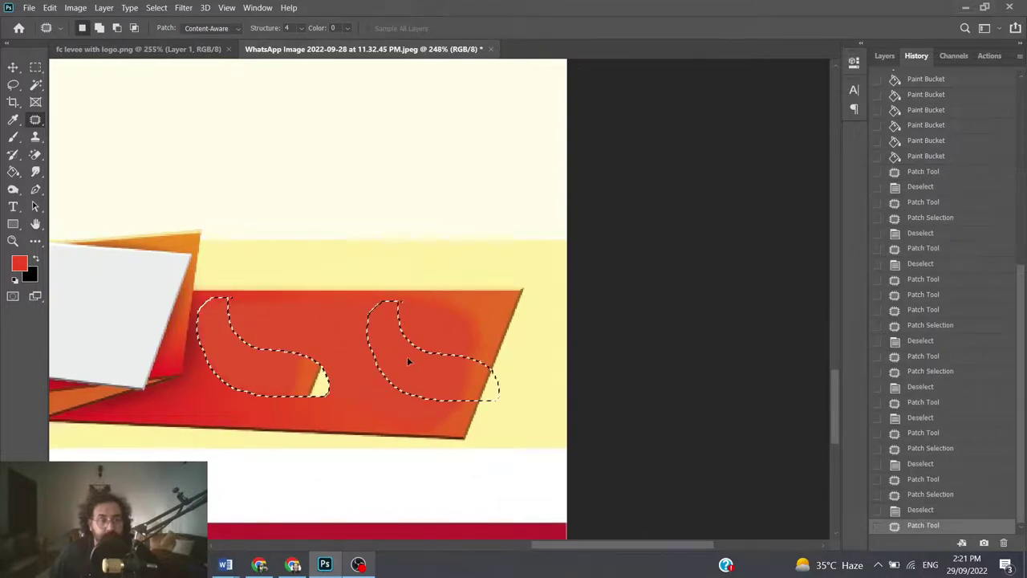
{"action": "key", "text": "ctrl+d"}
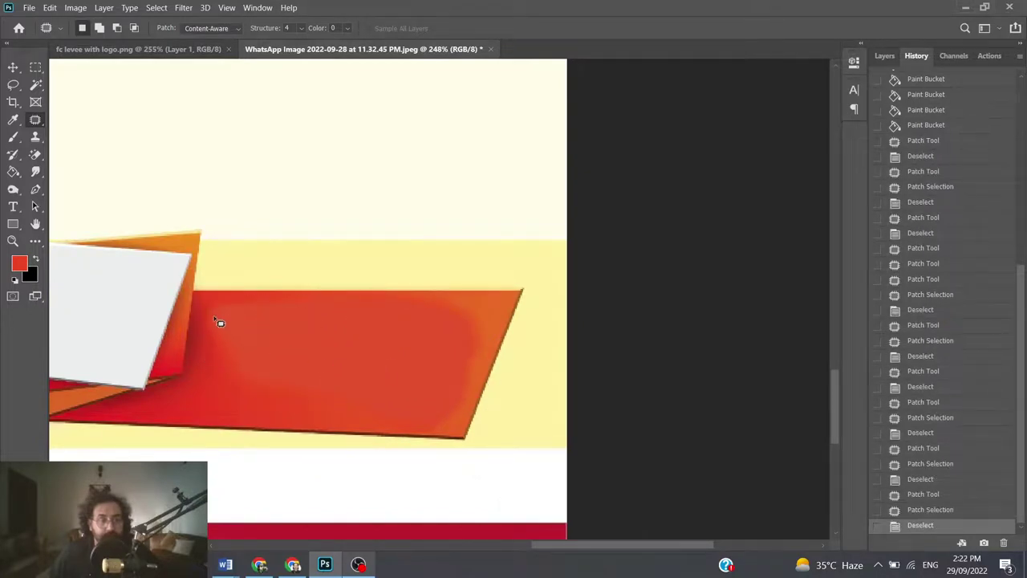
Patch the marked areas on the red parallelogram with clean red nearby
{"action": "mouse_move", "coordinate": [289, 344]}
{"action": "left_mouse_down"}
{"action": "mouse_move", "coordinate": [356, 356]}
{"action": "mouse_move", "coordinate": [317, 399]}
{"action": "left_mouse_up"}
{"action": "key", "text": "ctrl+d"}
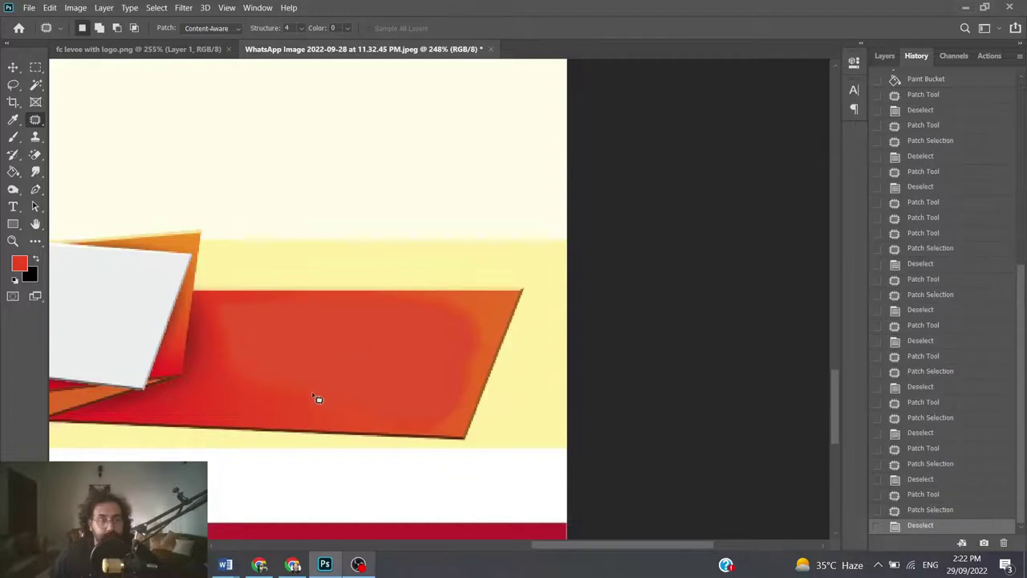
{"action": "left_click_drag", "start_coordinate": [231, 381], "coordinate": [378, 374]}
{"action": "key", "text": "ctrl+d"}
{"action": "mouse_move", "coordinate": [325, 354]}
{"action": "left_mouse_down"}
{"action": "mouse_move", "coordinate": [255, 394]}
{"action": "mouse_move", "coordinate": [355, 408]}
{"action": "mouse_move", "coordinate": [327, 355]}
{"action": "mouse_move", "coordinate": [398, 405]}
{"action": "mouse_move", "coordinate": [321, 413]}
{"action": "mouse_move", "coordinate": [375, 374]}
{"action": "left_mouse_up"}
{"action": "key", "text": "ctrl+d"}
Cover the last small leftover areas on the red shape with clean red
{"action": "key", "text": "ctrl+d"}
{"action": "mouse_move", "coordinate": [200, 359]}
{"action": "left_mouse_down"}
{"action": "mouse_move", "coordinate": [335, 374]}
{"action": "mouse_move", "coordinate": [233, 405]}
{"action": "mouse_move", "coordinate": [371, 346]}
{"action": "mouse_move", "coordinate": [401, 360]}
{"action": "left_mouse_up"}
{"action": "key", "text": "ctrl+d"}
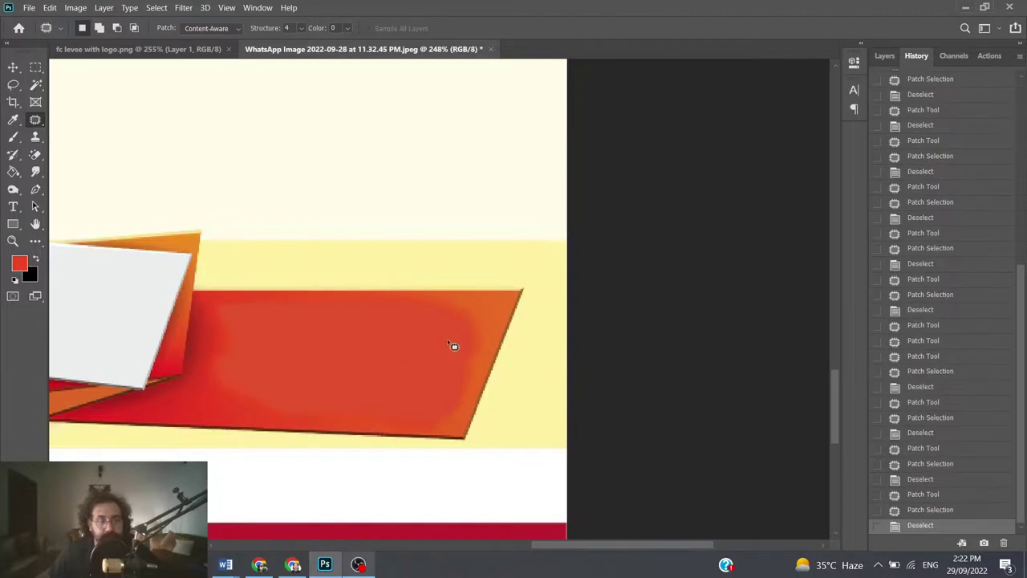
{"action": "left_click_drag", "start_coordinate": [471, 359], "coordinate": [481, 337]}
{"action": "key", "text": "ctrl+d"}
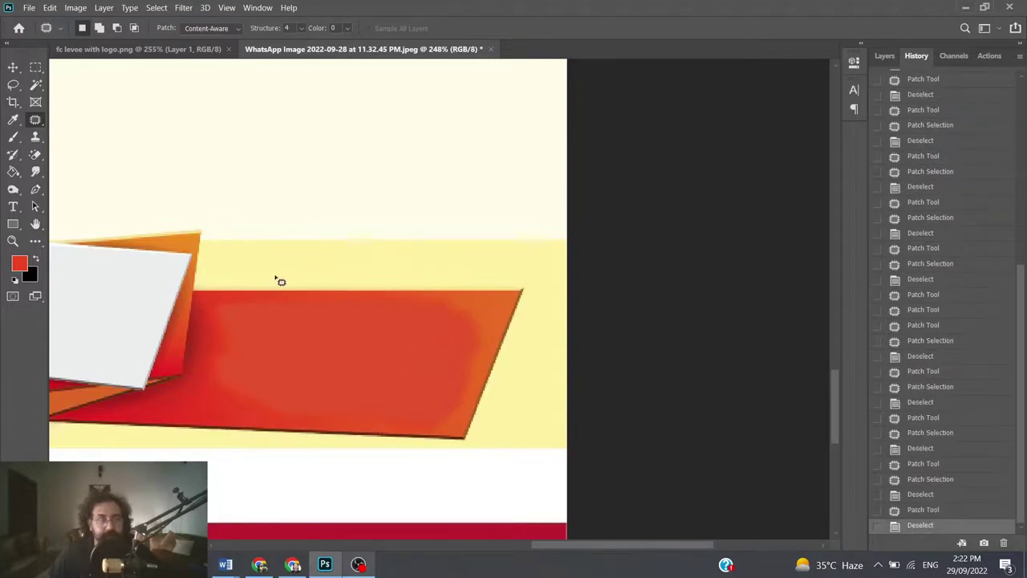
Set Patch to Normal mode and patch the shape's dark right end, undoing an accidental cut
{"action": "left_click", "coordinate": [231, 30]}
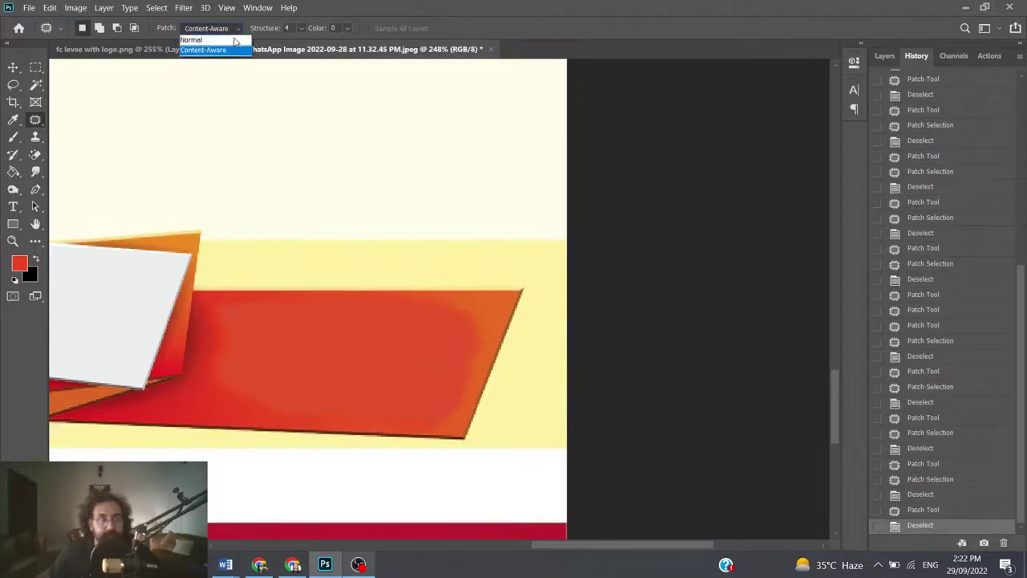
{"action": "left_click", "coordinate": [198, 37]}
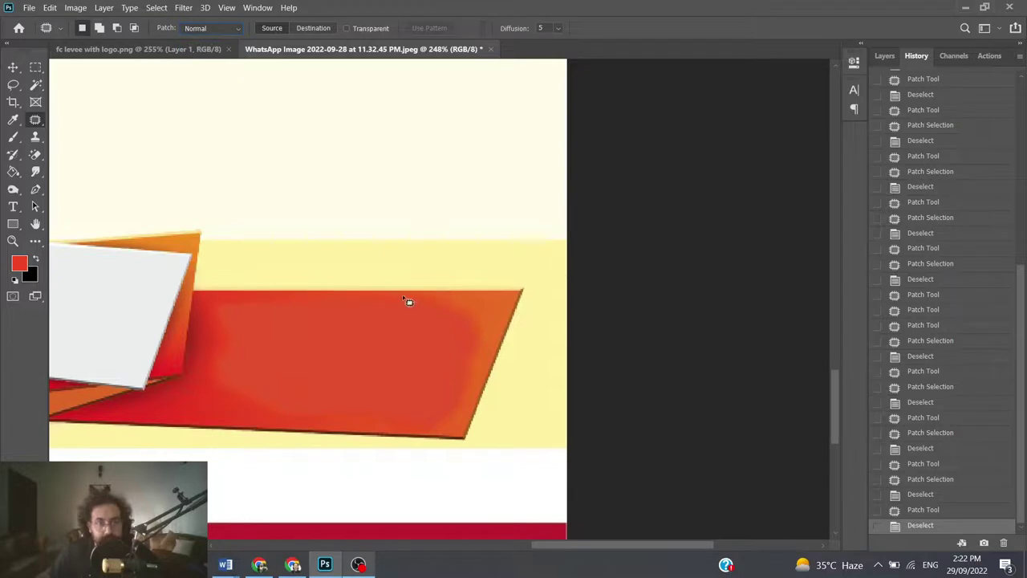
{"action": "left_click_drag", "start_coordinate": [465, 295], "coordinate": [487, 364]}
{"action": "left_click_drag", "start_coordinate": [463, 418], "coordinate": [406, 298]}
{"action": "mouse_move", "coordinate": [454, 323]}
{"action": "left_mouse_down"}
{"action": "mouse_move", "coordinate": [331, 362]}
{"action": "mouse_move", "coordinate": [373, 349]}
{"action": "left_mouse_up"}
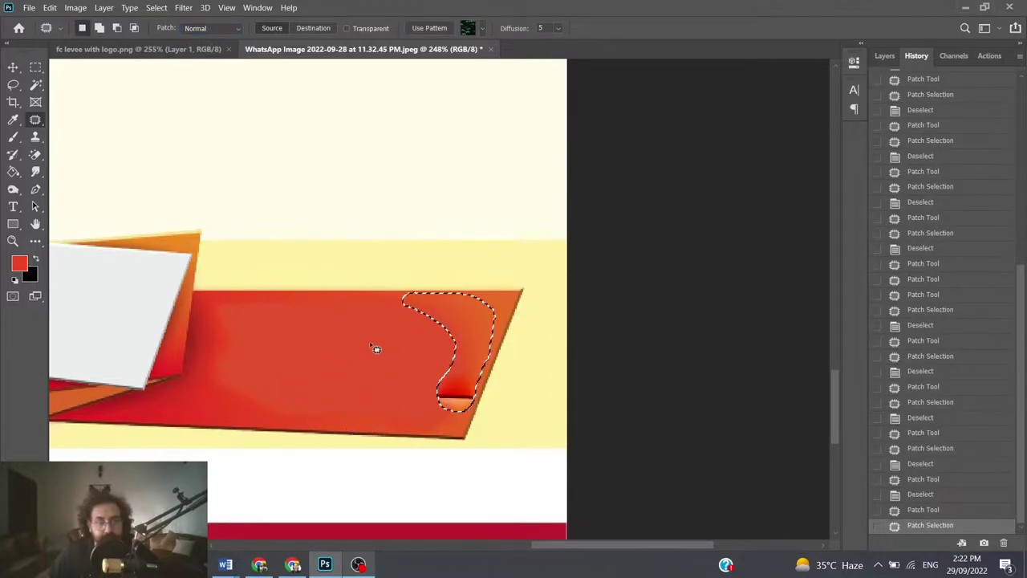
{"action": "key", "text": "ctrl+x"}
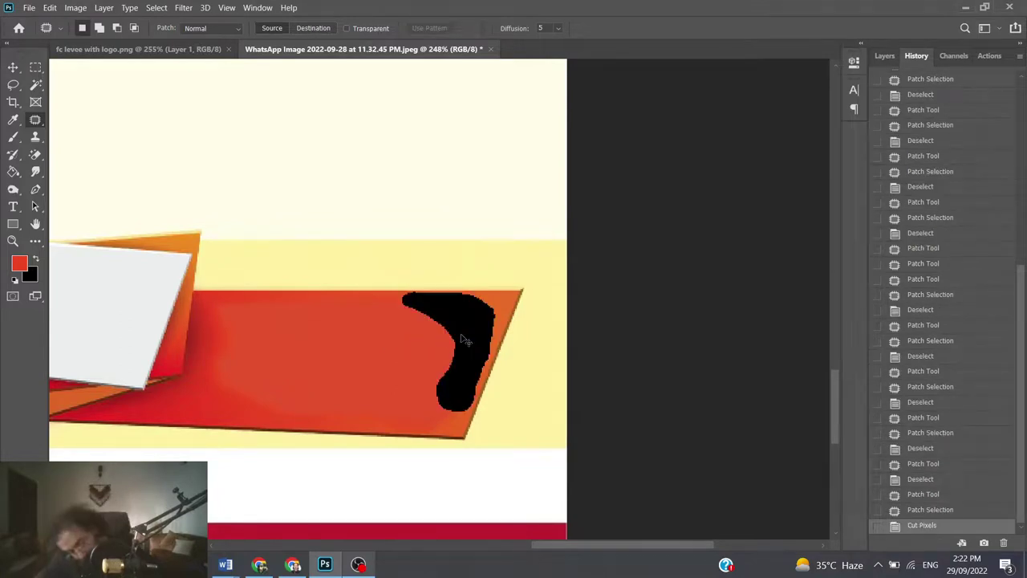
{"action": "key", "text": "ctrl+z"}
{"action": "left_click_drag", "start_coordinate": [460, 343], "coordinate": [377, 351]}
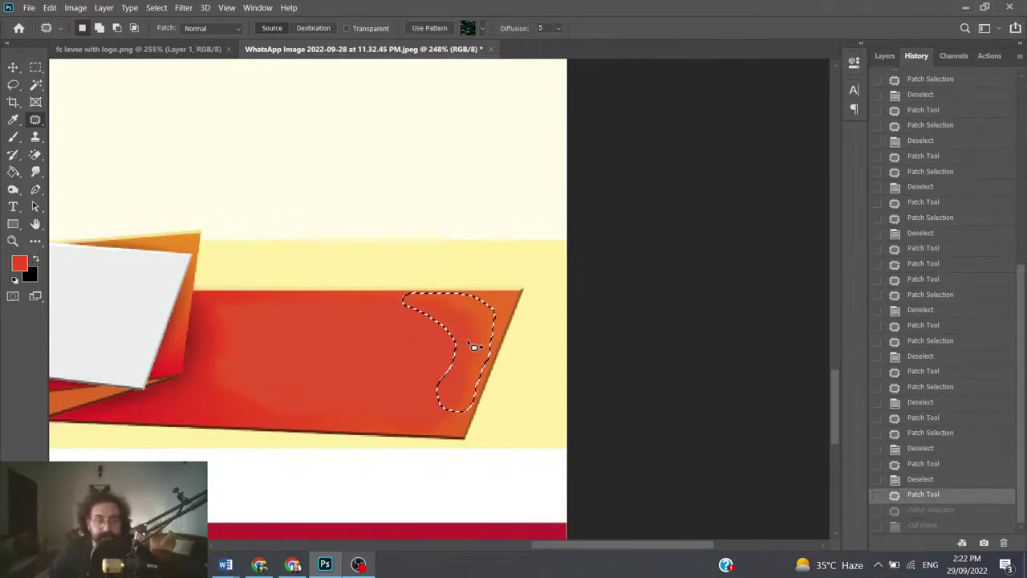
{"action": "key", "text": "ctrl+d"}
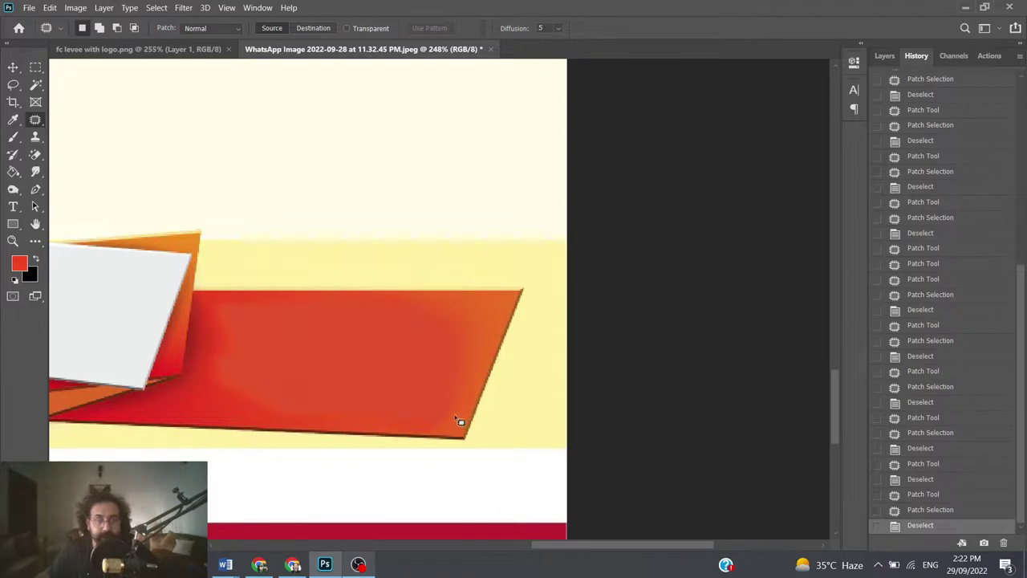
Patch a spot near the bottom edge and a blotch in the shape's left part
{"action": "mouse_move", "coordinate": [417, 411]}
{"action": "left_mouse_down"}
{"action": "mouse_move", "coordinate": [450, 419]}
{"action": "mouse_move", "coordinate": [361, 401]}
{"action": "left_mouse_up"}
{"action": "key", "text": "ctrl+d"}
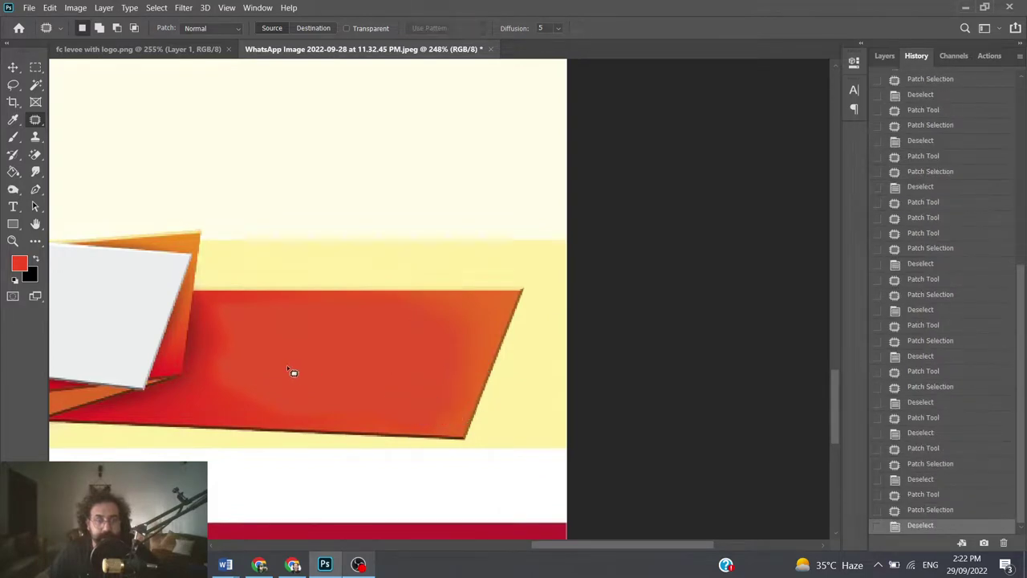
{"action": "left_click_drag", "start_coordinate": [226, 360], "coordinate": [232, 346]}
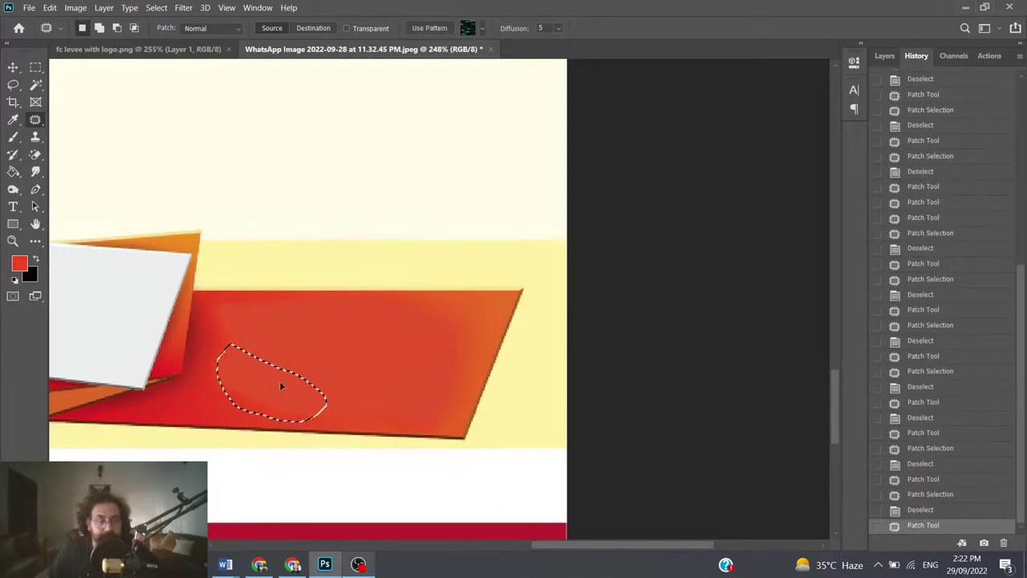
{"action": "left_click_drag", "start_coordinate": [280, 385], "coordinate": [398, 366]}
{"action": "key", "text": "ctrl+d"}
{"action": "mouse_move", "coordinate": [486, 347]}
{"action": "left_mouse_down"}
{"action": "mouse_move", "coordinate": [479, 408]}
{"action": "mouse_move", "coordinate": [457, 426]}
{"action": "left_mouse_up"}
{"action": "key", "text": "ctrl+d"}
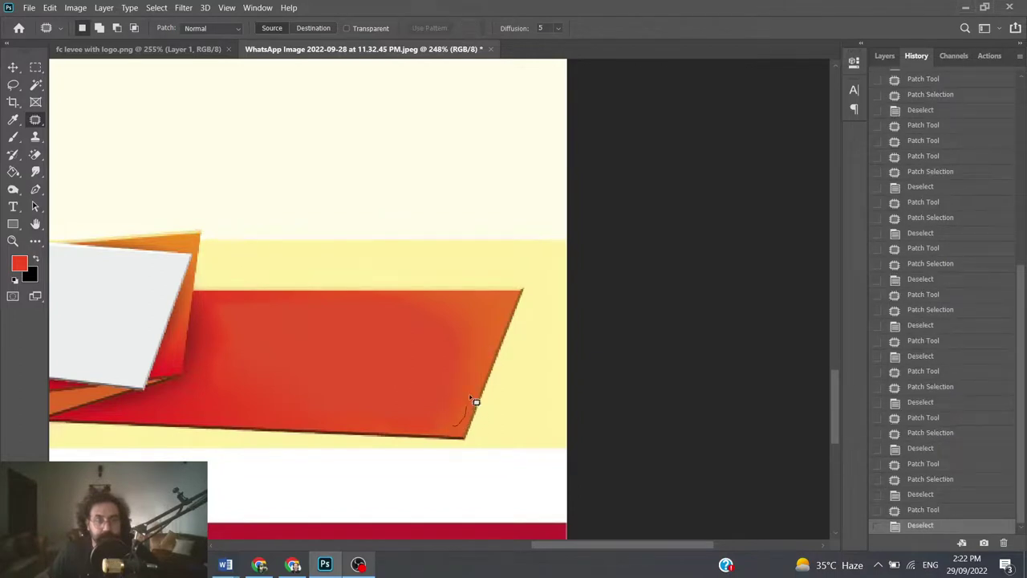
Patch the remaining blotches on the right with clean red from the left
{"action": "left_click_drag", "start_coordinate": [451, 429], "coordinate": [449, 426]}
{"action": "left_click_drag", "start_coordinate": [443, 414], "coordinate": [366, 370]}
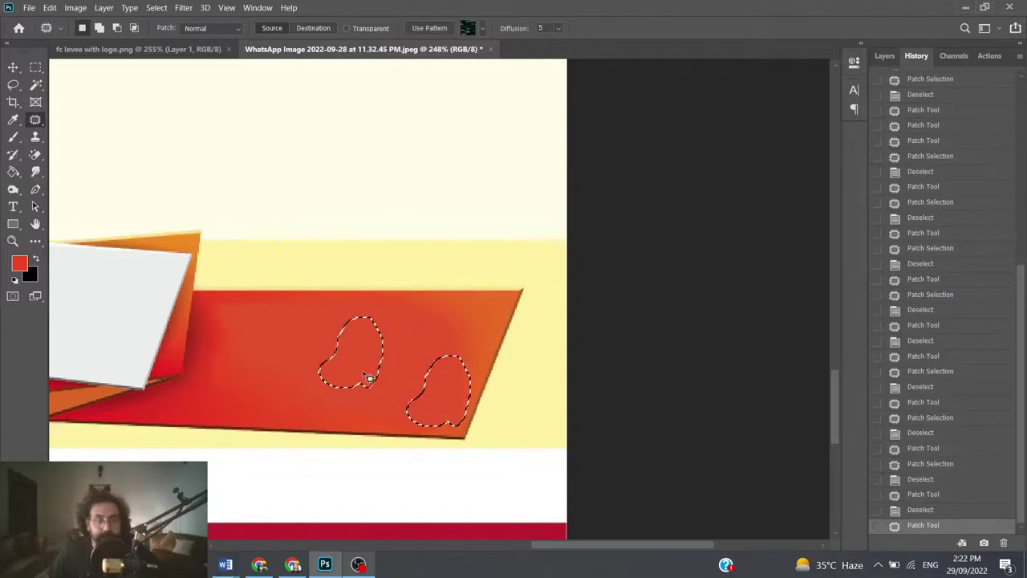
{"action": "key", "text": "ctrl+d"}
{"action": "mouse_move", "coordinate": [473, 314]}
{"action": "left_mouse_down"}
{"action": "mouse_move", "coordinate": [486, 348]}
{"action": "mouse_move", "coordinate": [374, 366]}
{"action": "left_mouse_up"}
{"action": "key", "text": "ctrl+d"}
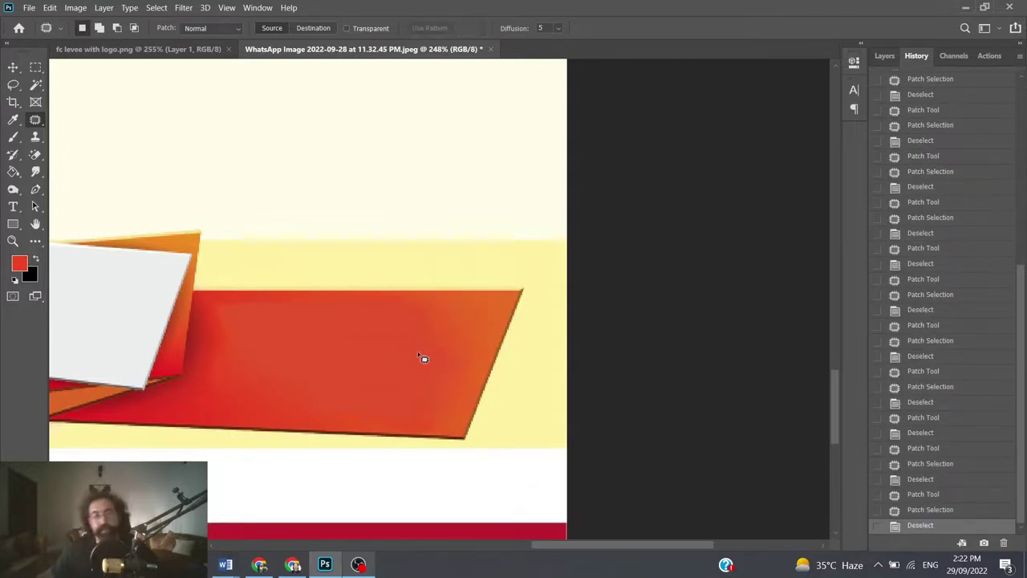
Zoom and pan out until the entire text-free poster, ribbon to deadline banner, fits the window
{"action": "scroll", "coordinate": [318, 357], "scroll_direction": "down", "scroll_amount": 2}
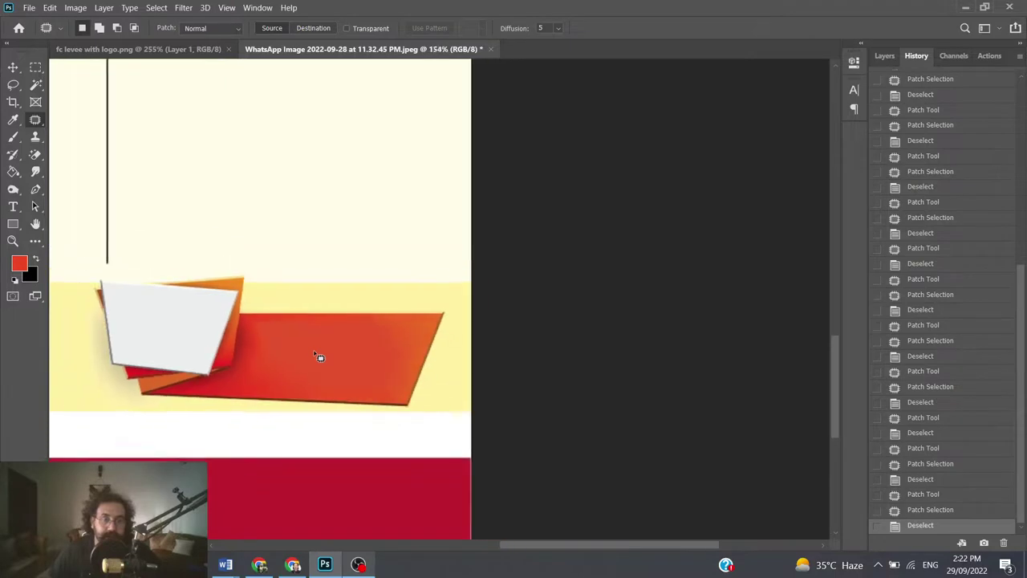
{"action": "scroll", "coordinate": [321, 361], "scroll_direction": "down", "scroll_amount": 1}
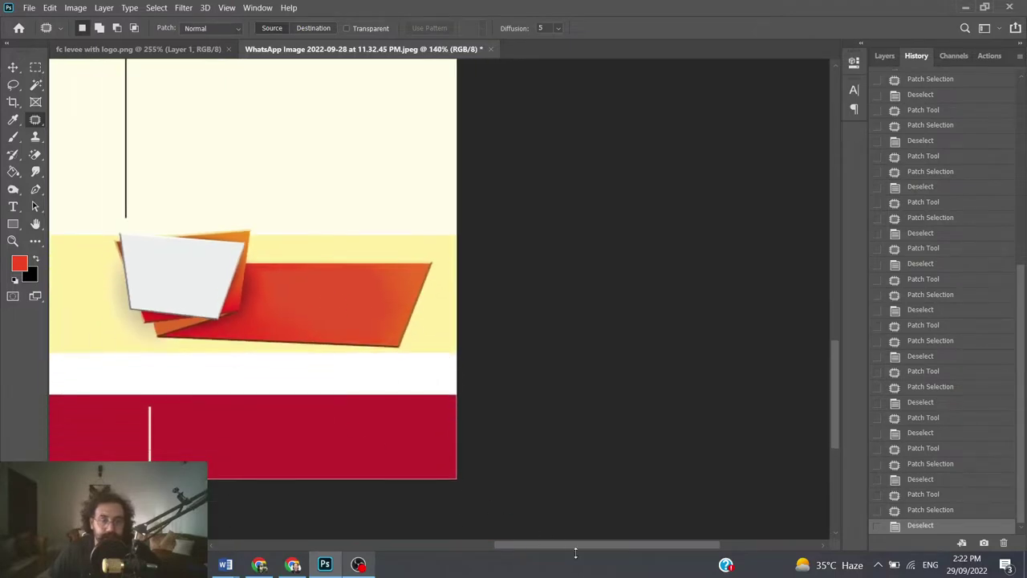
{"action": "left_click_drag", "start_coordinate": [596, 543], "coordinate": [512, 544]}
{"action": "scroll", "coordinate": [476, 437], "scroll_direction": "down", "scroll_amount": 1}
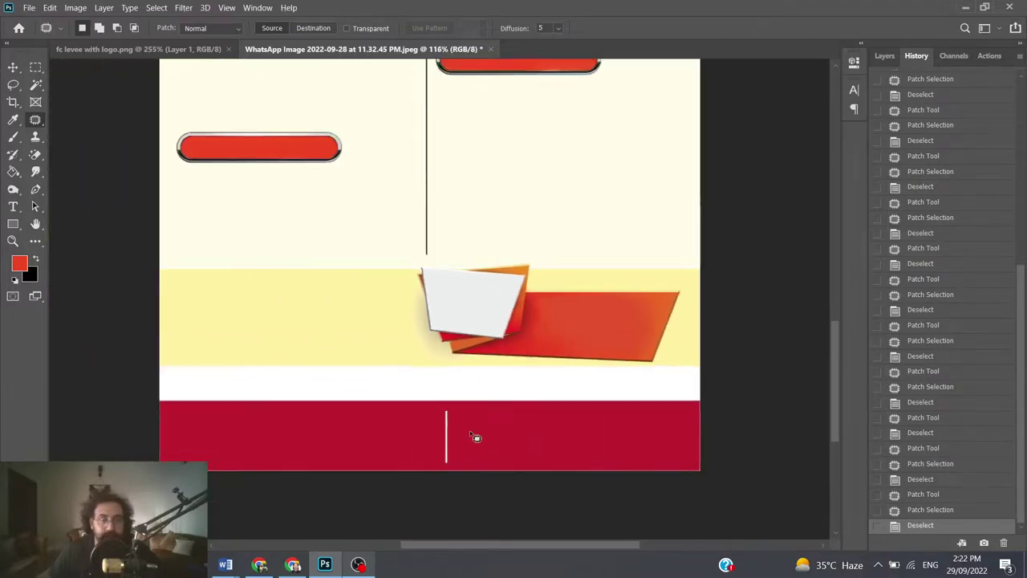
{"action": "scroll", "coordinate": [473, 438], "scroll_direction": "down", "scroll_amount": 1}
{"action": "scroll", "coordinate": [471, 439], "scroll_direction": "up", "scroll_amount": 3}
{"action": "scroll", "coordinate": [468, 440], "scroll_direction": "up", "scroll_amount": 3}
{"action": "scroll", "coordinate": [466, 439], "scroll_direction": "up", "scroll_amount": 3}
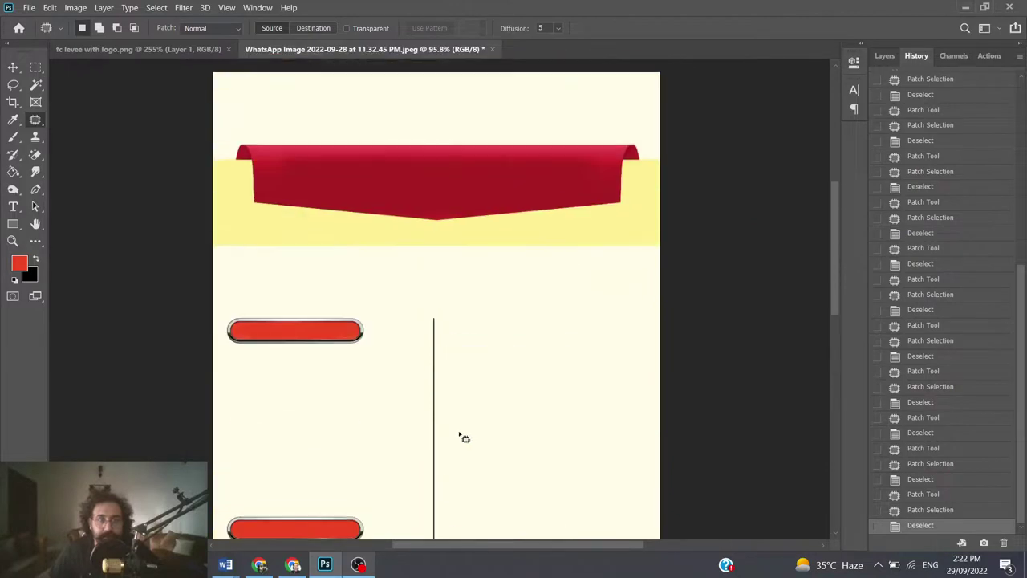
{"action": "scroll", "coordinate": [465, 438], "scroll_direction": "up", "scroll_amount": 2}
{"action": "scroll", "coordinate": [541, 326], "scroll_direction": "down", "scroll_amount": 2}
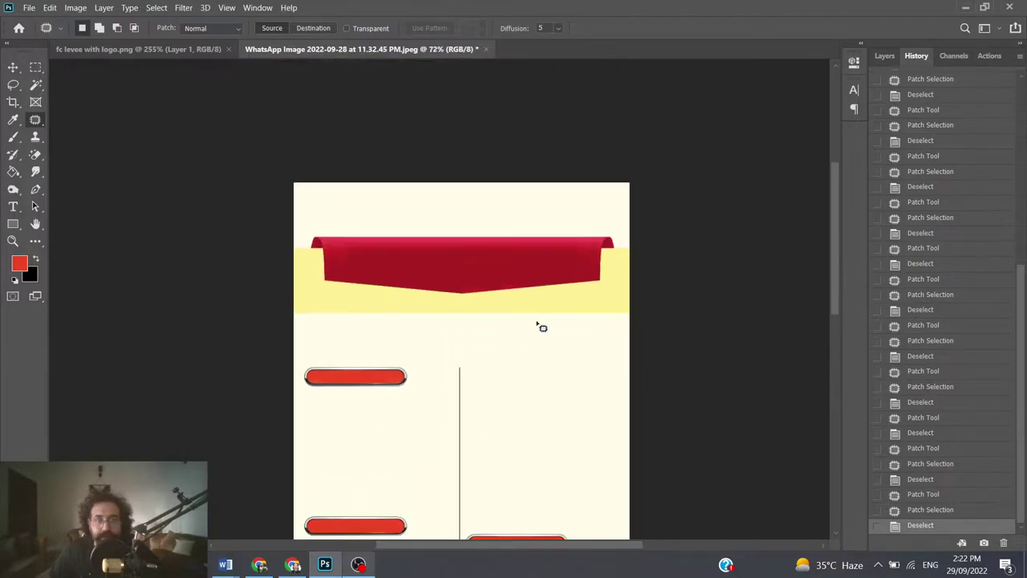
{"action": "scroll", "coordinate": [541, 326], "scroll_direction": "down", "scroll_amount": 1}
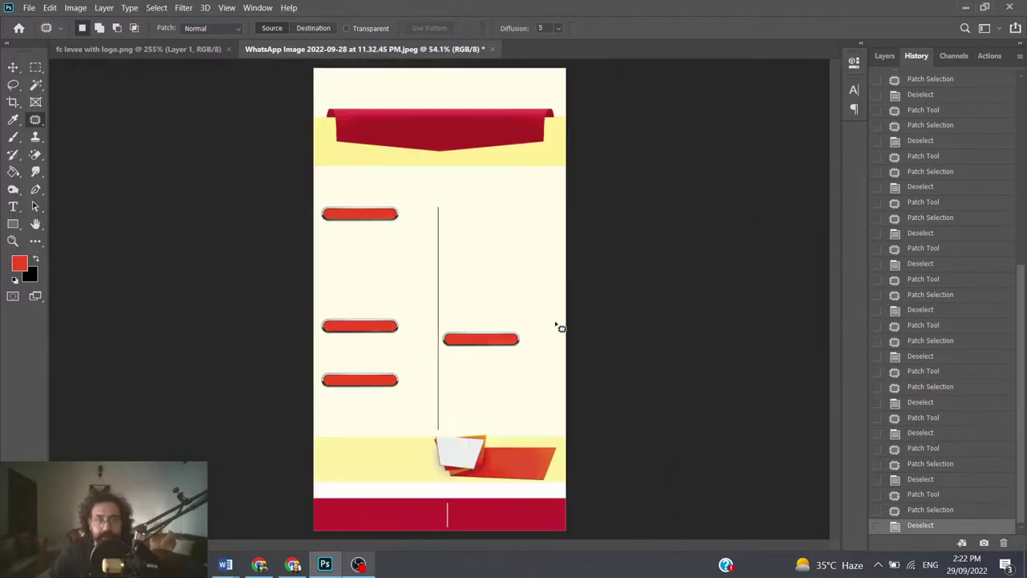
Save the poster over its JPEG file at Quality 10 (Maximum)
{"action": "left_click", "coordinate": [29, 11]}
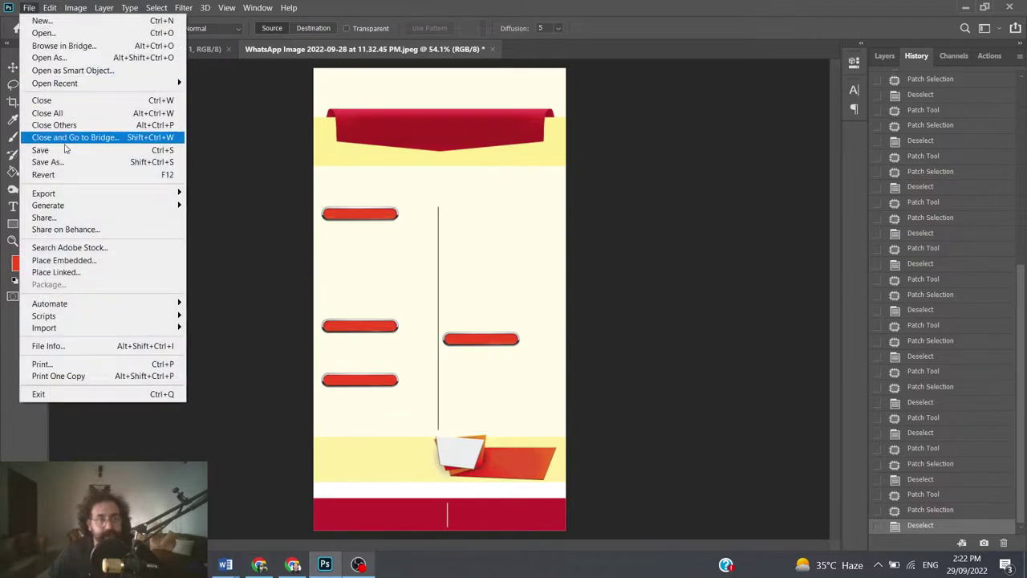
{"action": "left_click", "coordinate": [65, 151]}
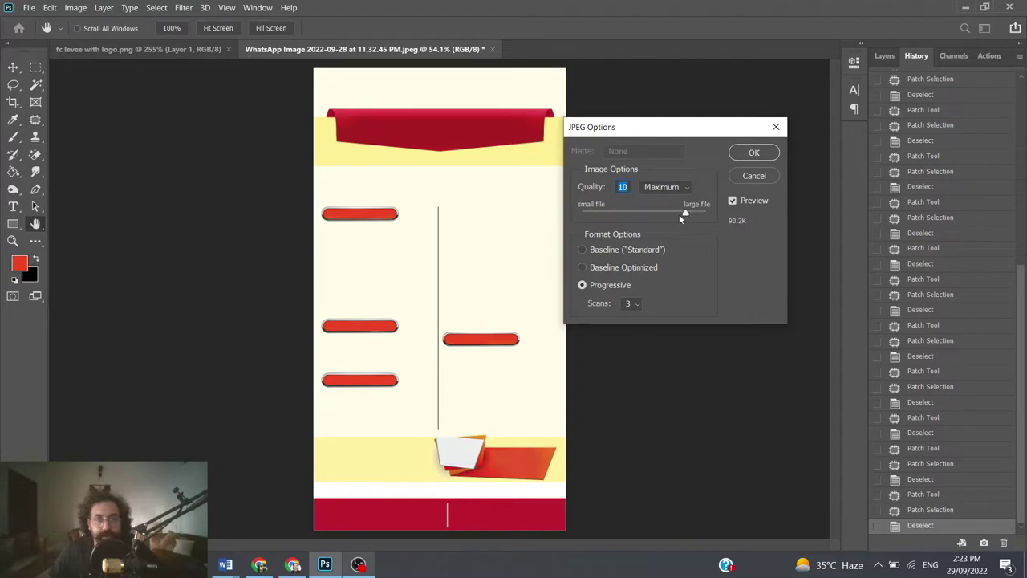
{"action": "left_click", "coordinate": [754, 153]}
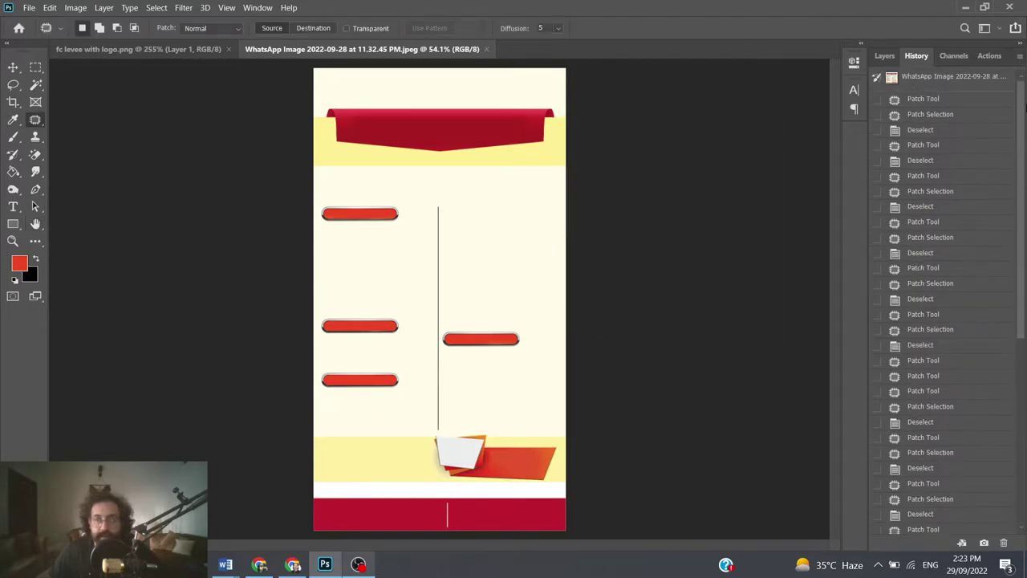
{"action": "left_click_drag", "start_coordinate": [1022, 329], "coordinate": [969, 80]}
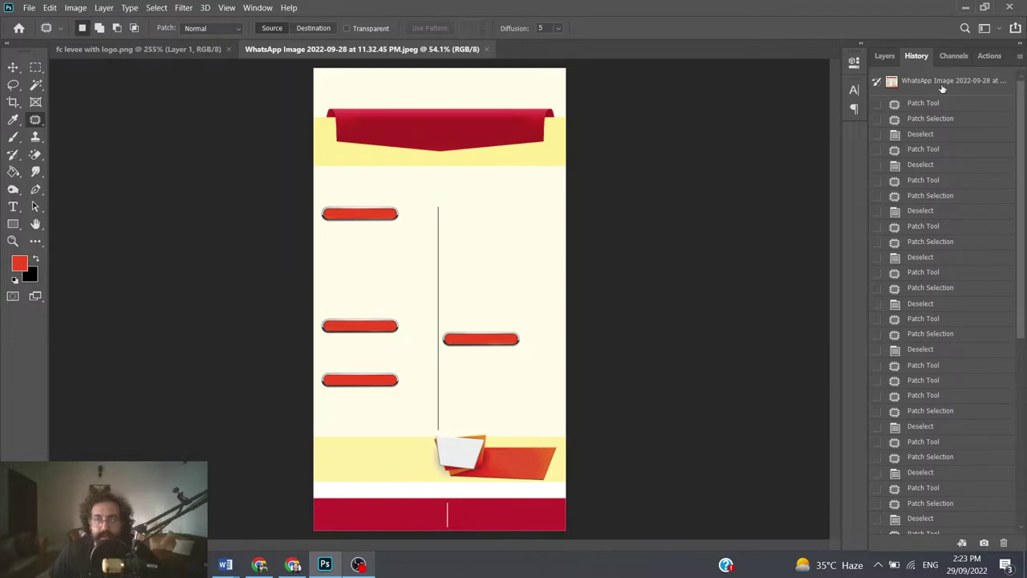
{"action": "left_click", "coordinate": [942, 84]}
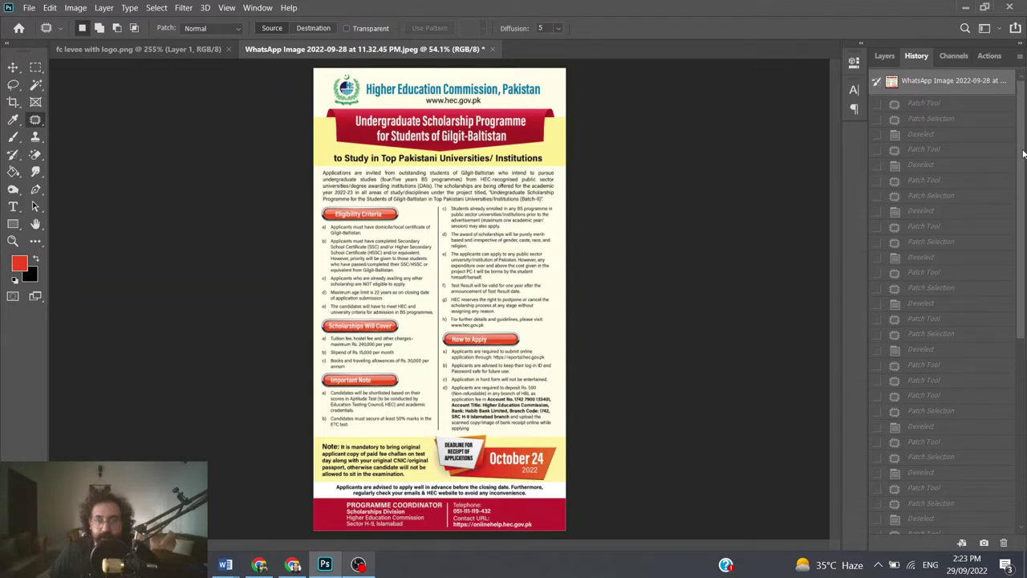
{"action": "left_click_drag", "start_coordinate": [1023, 152], "coordinate": [1014, 451]}
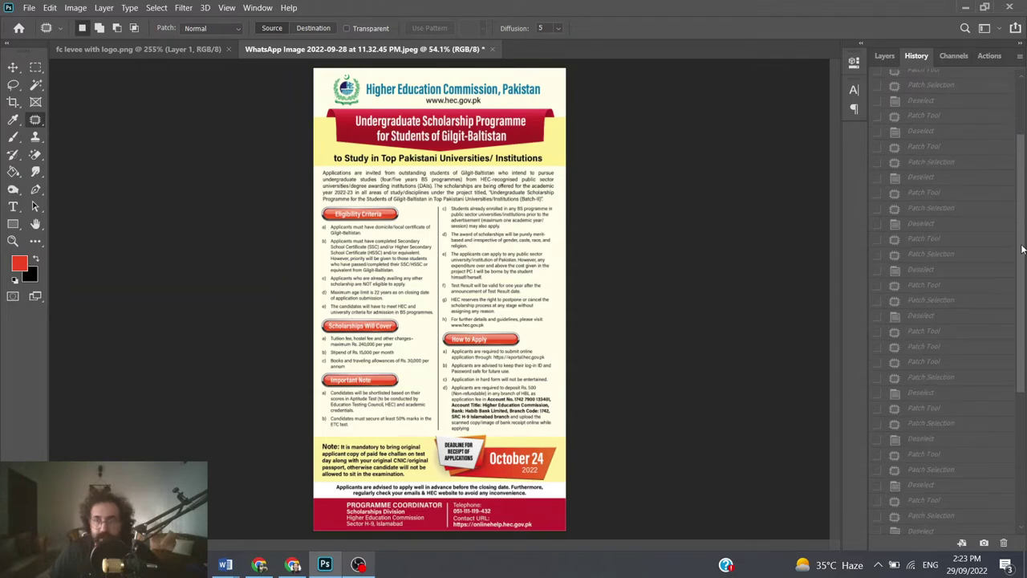
{"action": "left_click", "coordinate": [924, 531]}
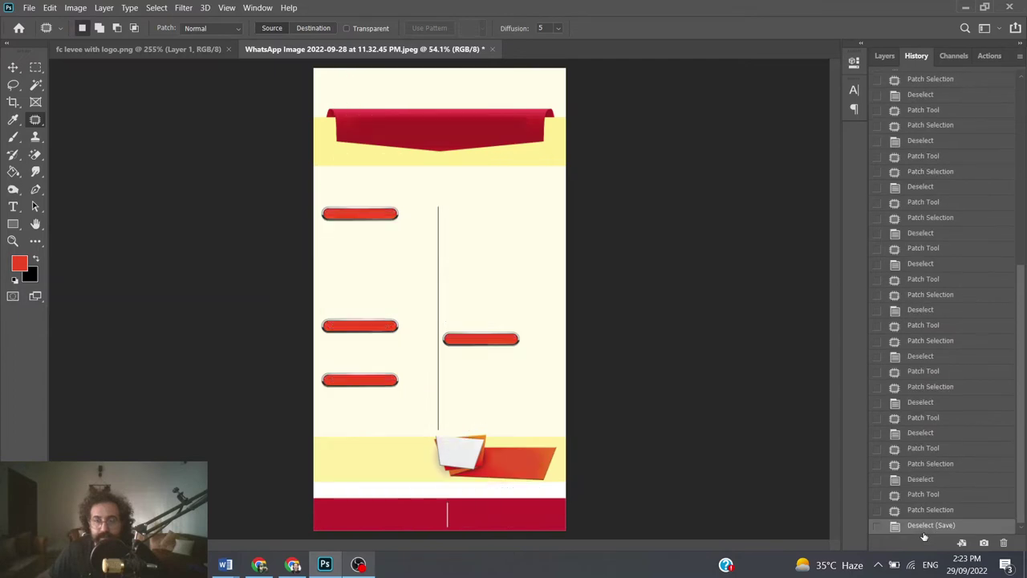